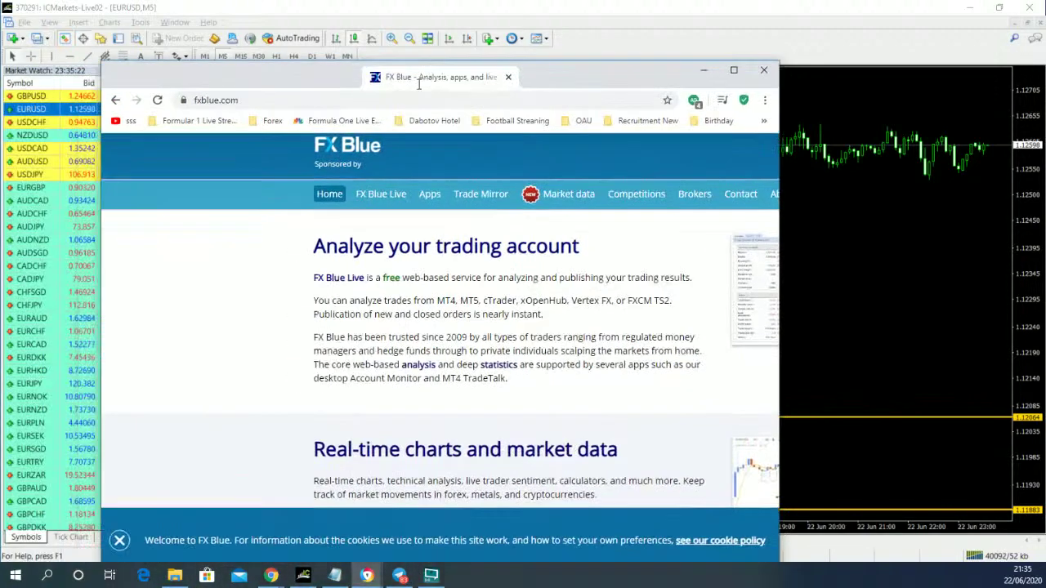
- Maximize the Chrome window showing fxblue.com so it fills the screen
double_click(382, 70)
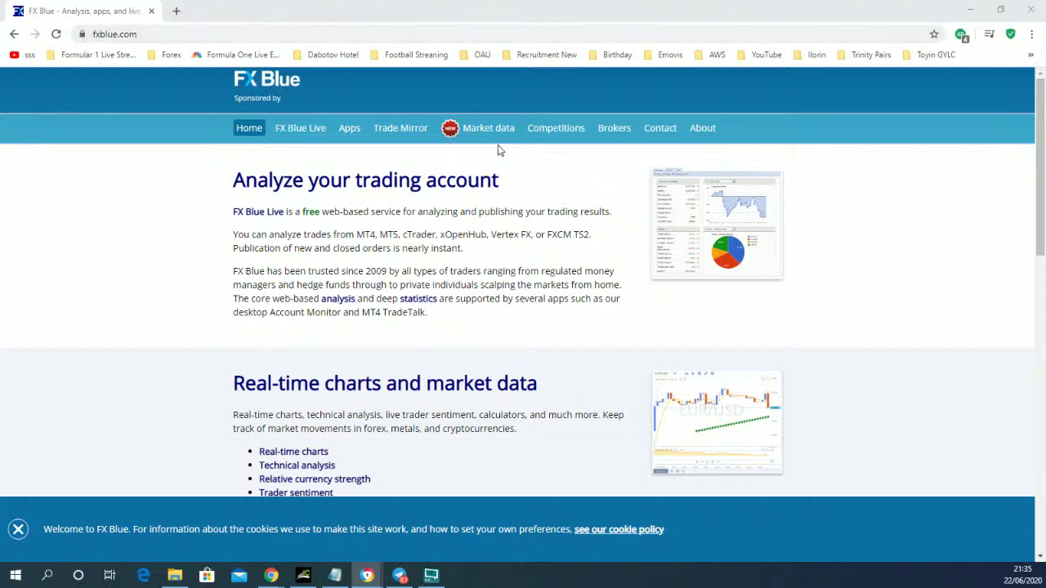
- Go to FX Blue's Competitions section and list the pending user competitions
click(556, 135)
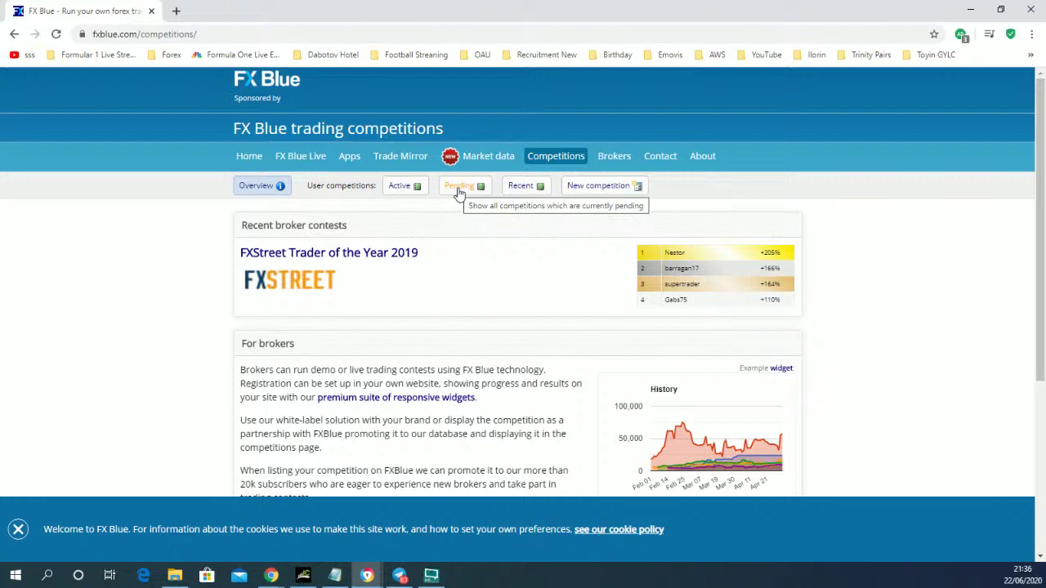
click(459, 192)
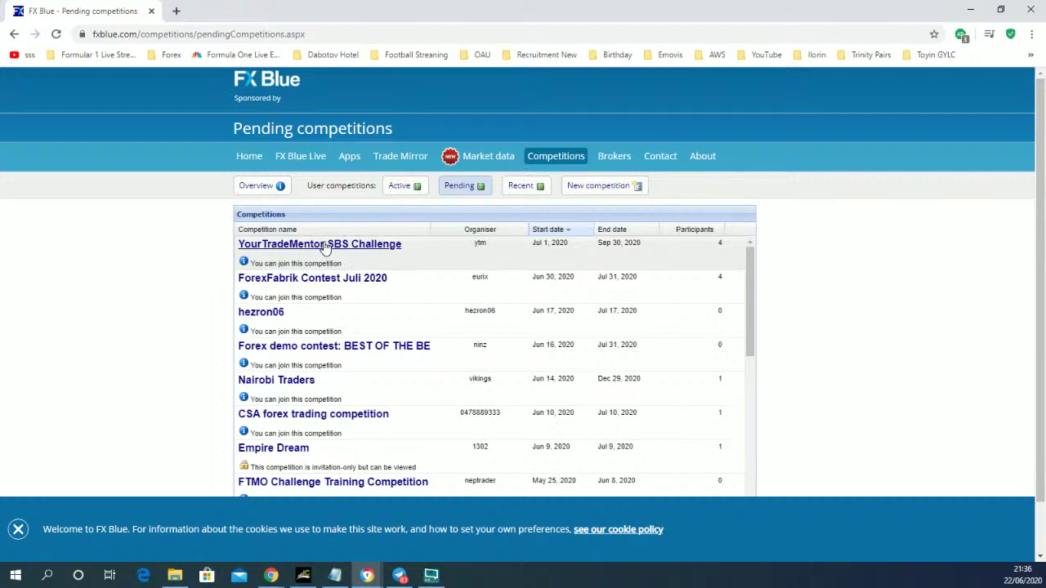
- Open the YourTradeMentor SBS Challenge and show its Join page
click(325, 246)
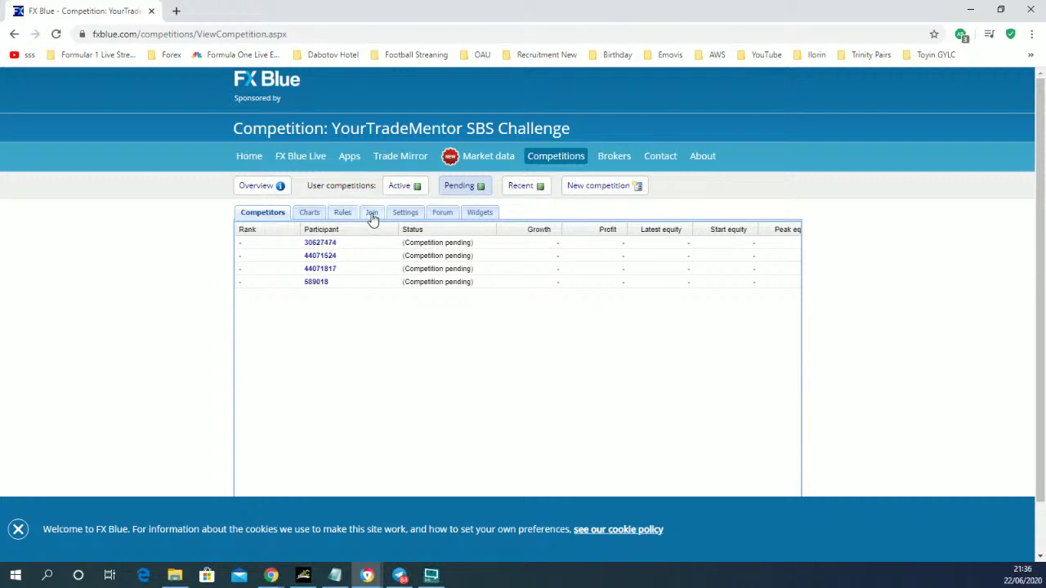
click(372, 214)
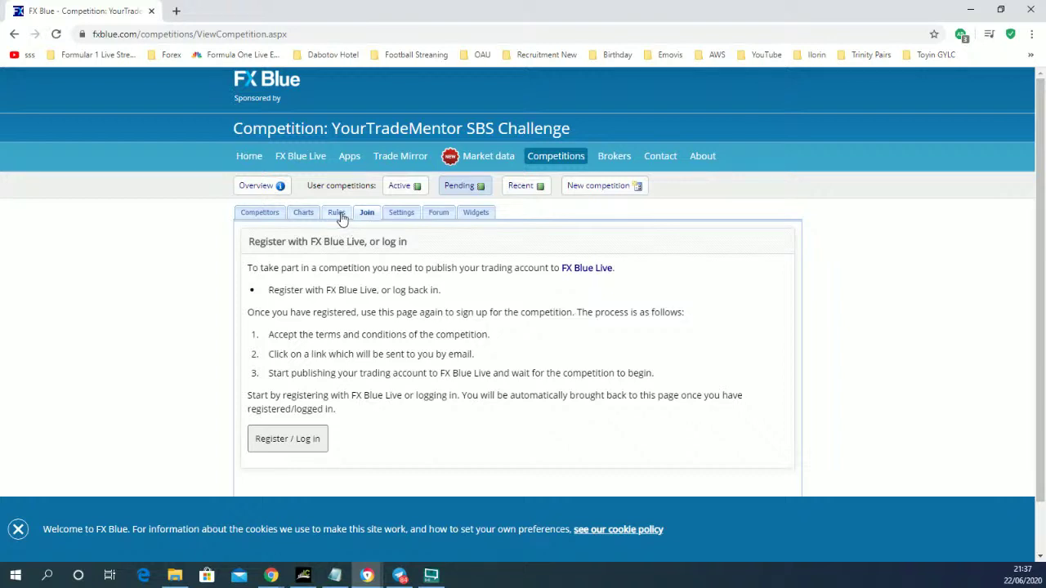
- Show the SBS Challenge Rules tab and nudge the rules panel slightly down
click(338, 214)
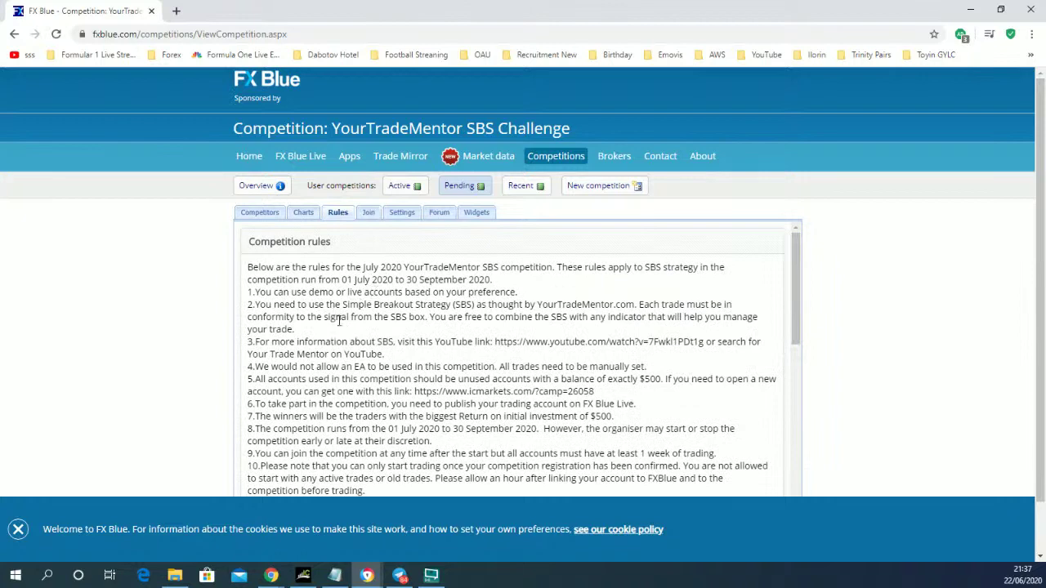
drag(796, 278, 797, 286)
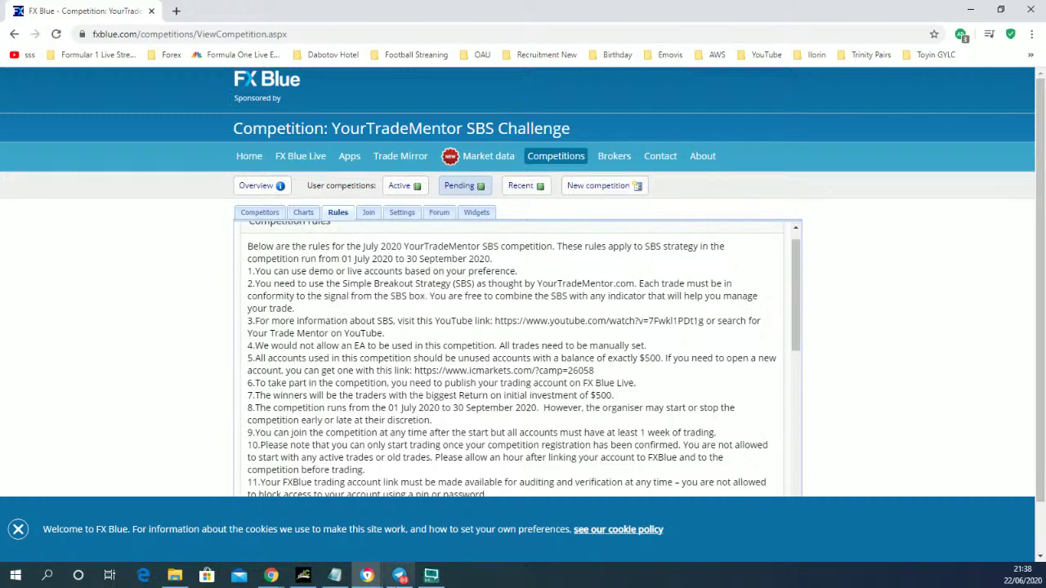
- Bring MT4 forward and load GBPUSD, then EURUSD, onto the chart
mouse_move(304, 579)
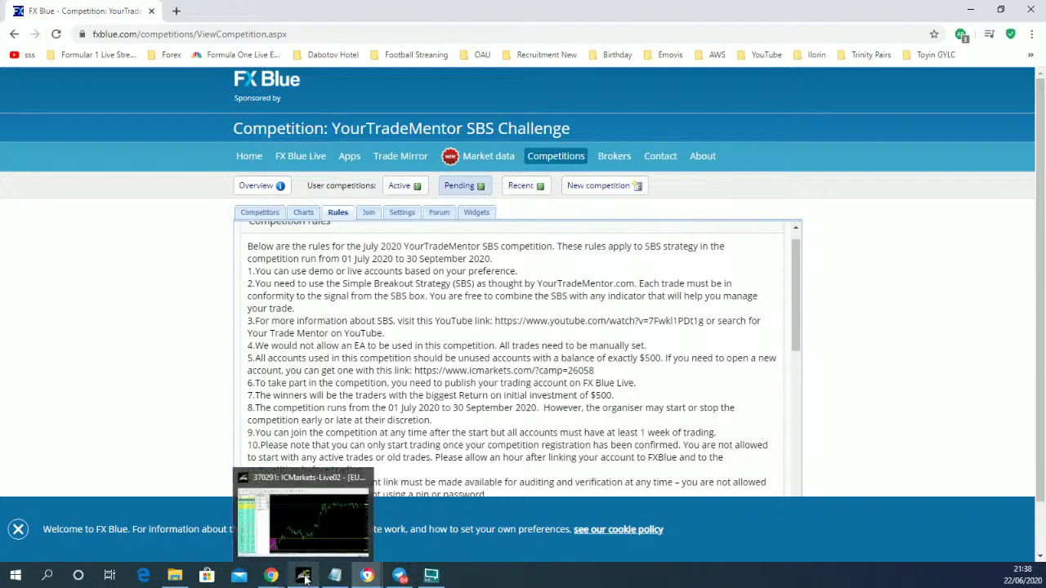
click(310, 527)
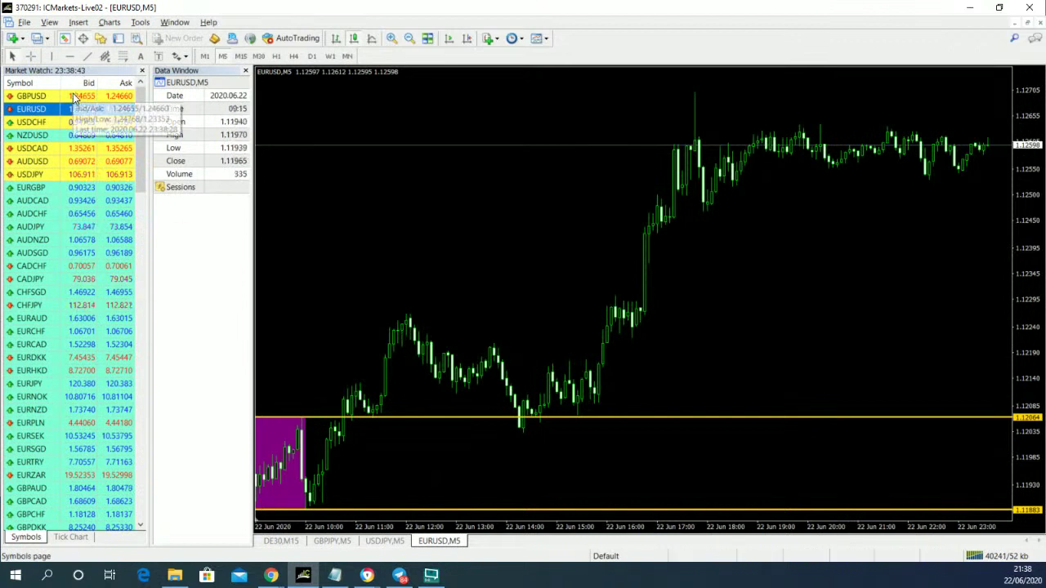
drag(79, 96, 369, 194)
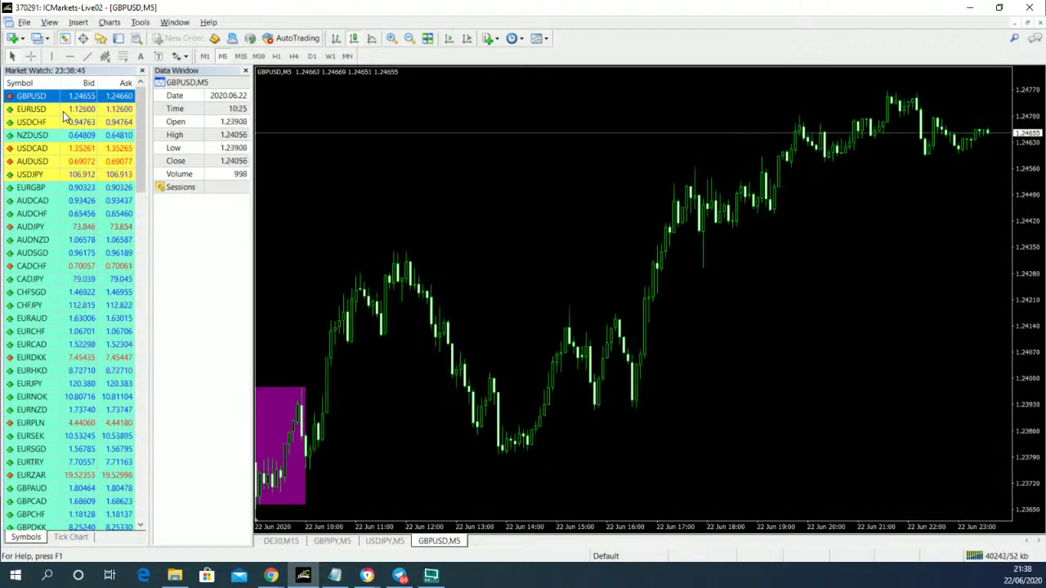
drag(63, 109, 410, 178)
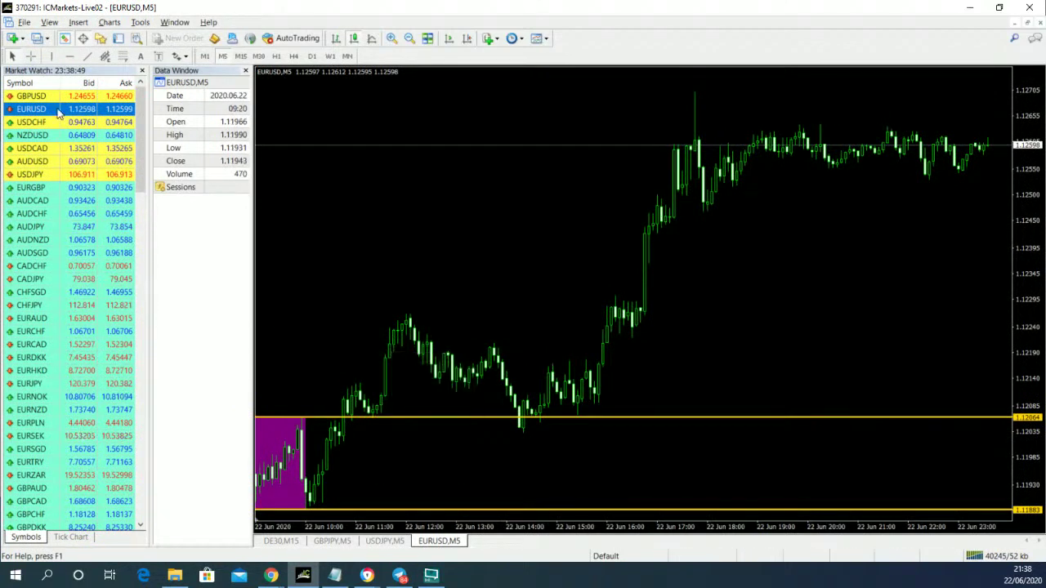
- Switch to the crosshair cursor and zoom in on the EURUSD five-minute candles
click(30, 56)
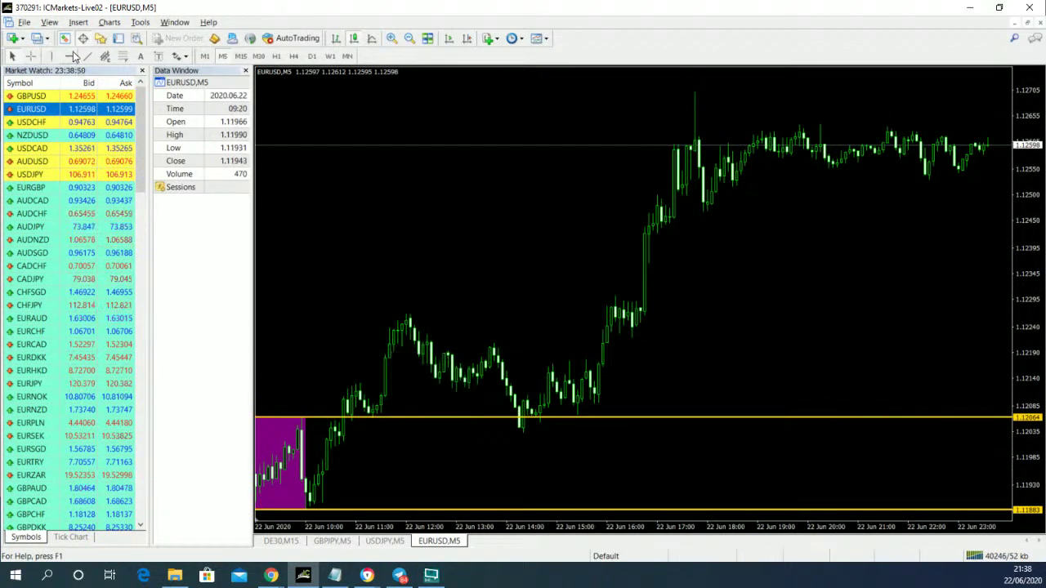
click(391, 344)
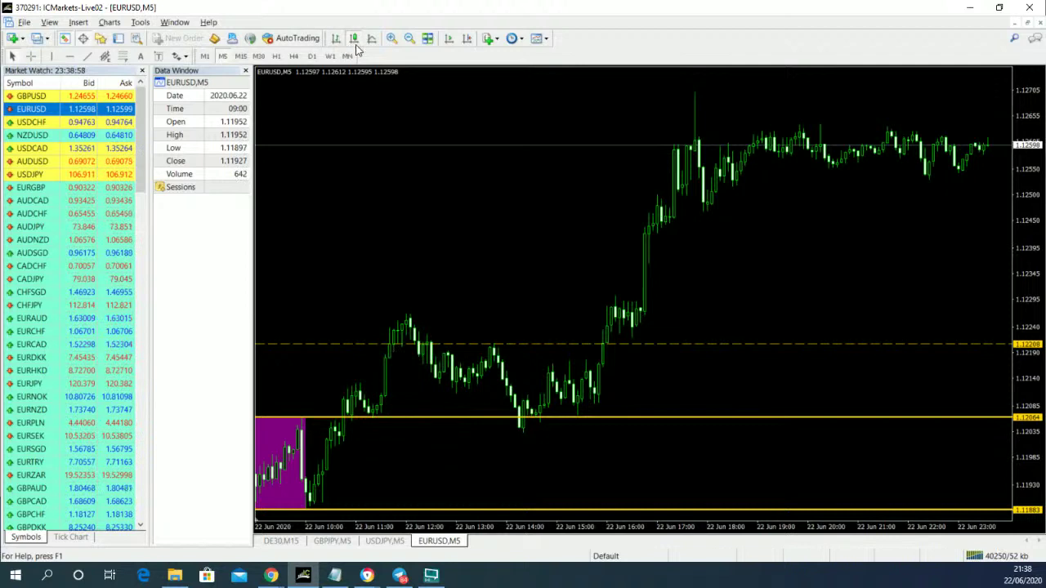
click(391, 39)
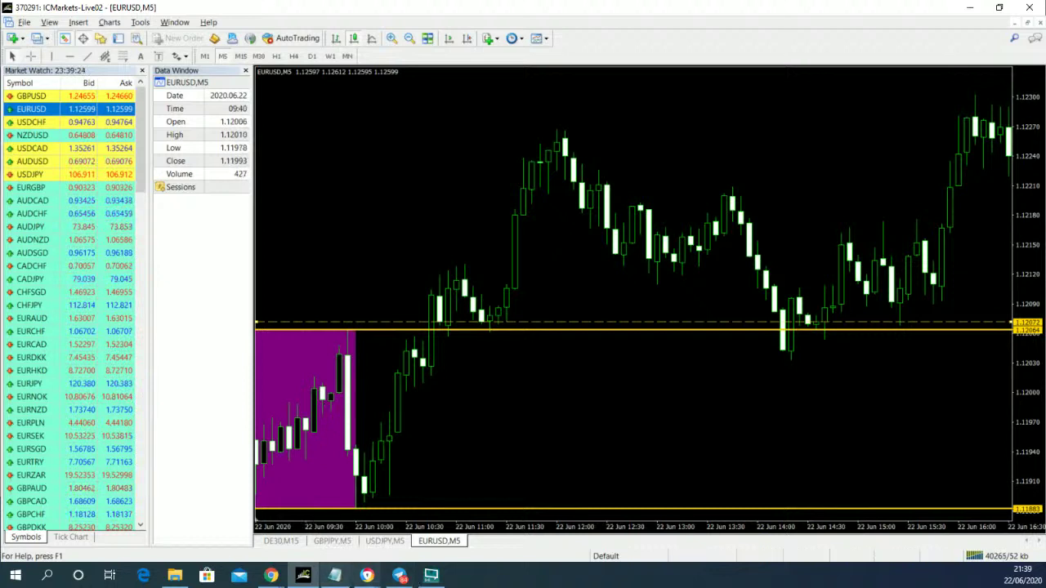
mouse_move(275, 582)
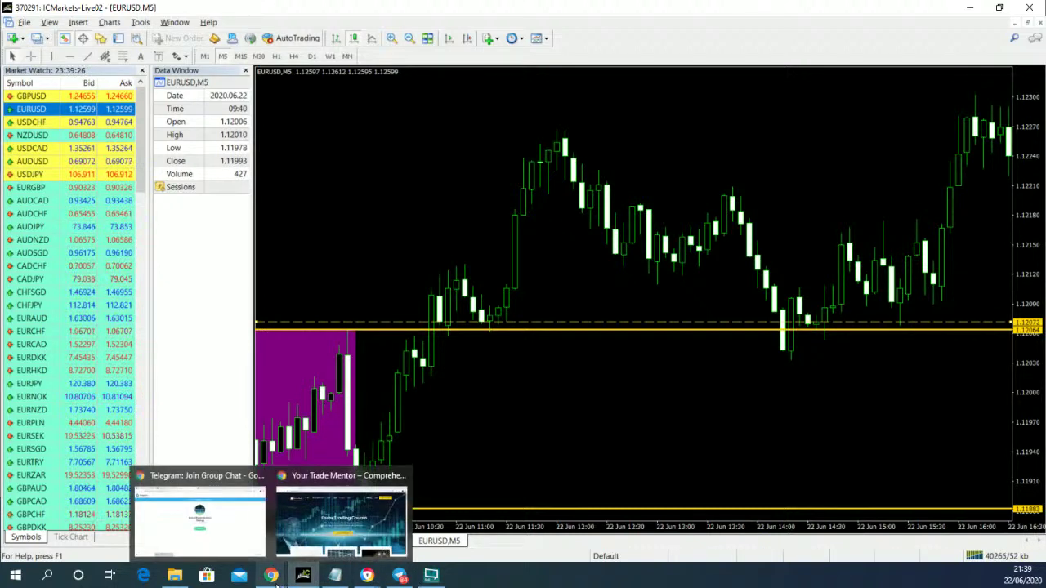
mouse_move(187, 530)
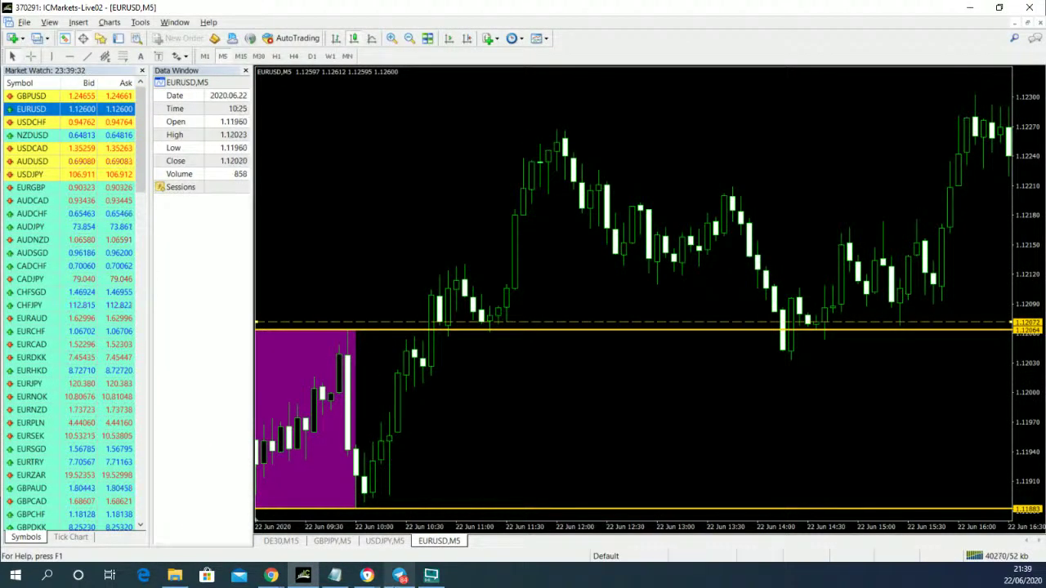
- Return to the FX Blue SBS rules and briefly highlight 'SBS' in rule 3
mouse_move(367, 575)
click(406, 516)
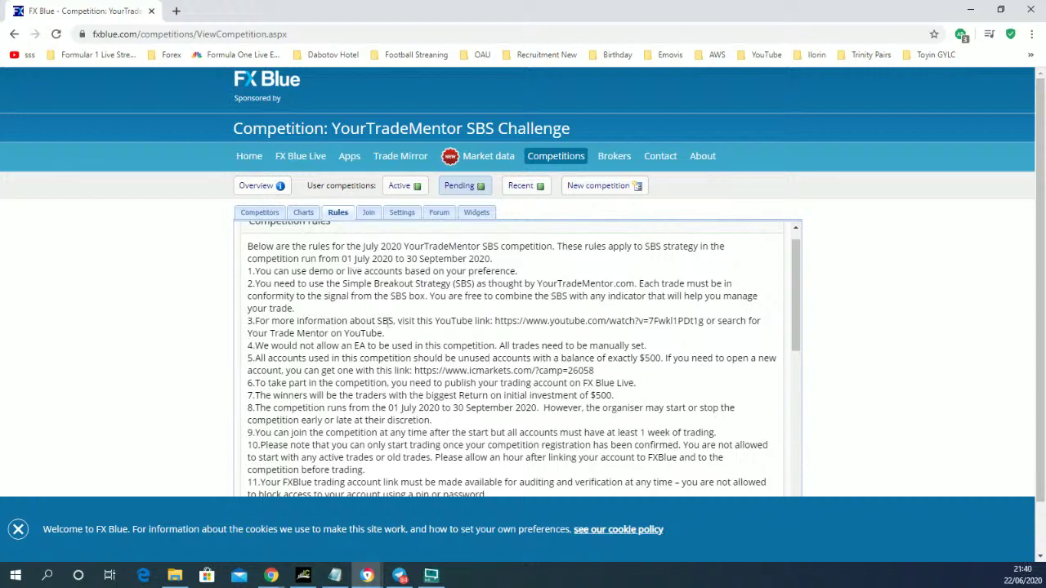
double_click(389, 321)
click(358, 340)
scroll(629, 349, down, 2)
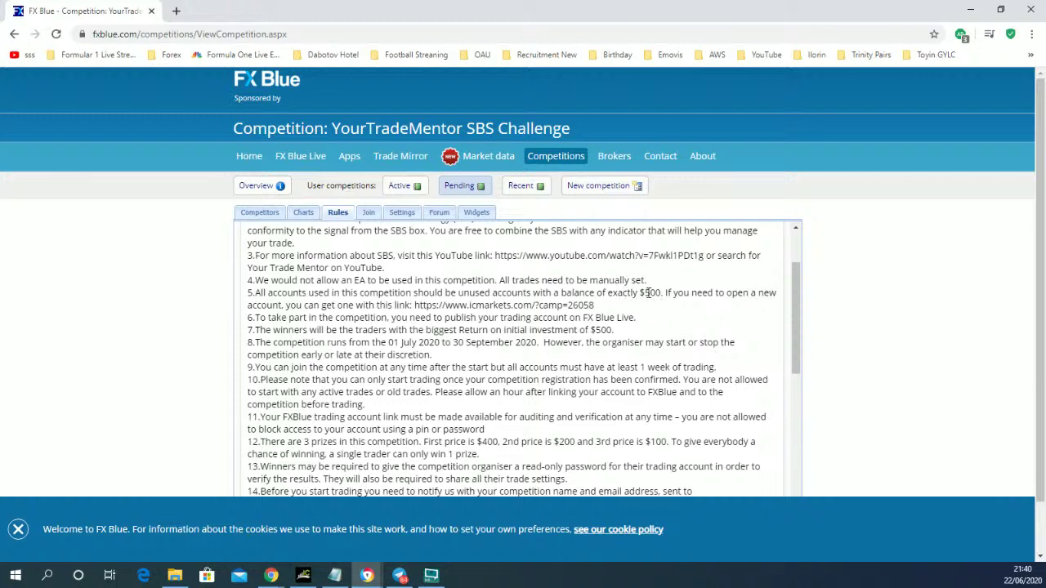
drag(641, 293, 660, 296)
click(644, 292)
drag(640, 294, 661, 294)
drag(415, 305, 594, 306)
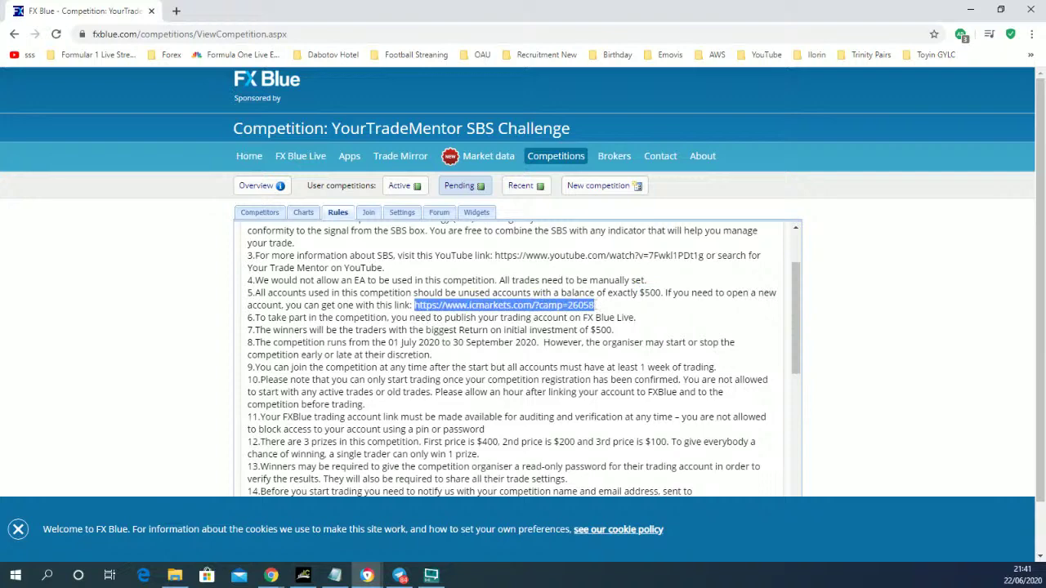
click(512, 351)
scroll(338, 354, down, 1)
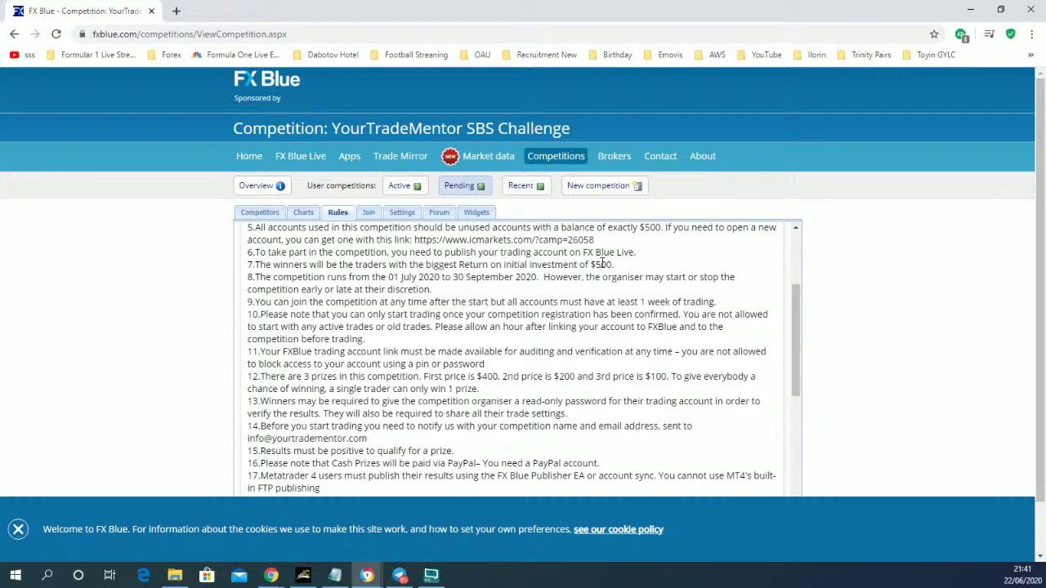
drag(590, 265, 613, 264)
click(377, 327)
- Scroll the rules text down to rule 17 and the joining paragraph beneath it
scroll(395, 353, down, 2)
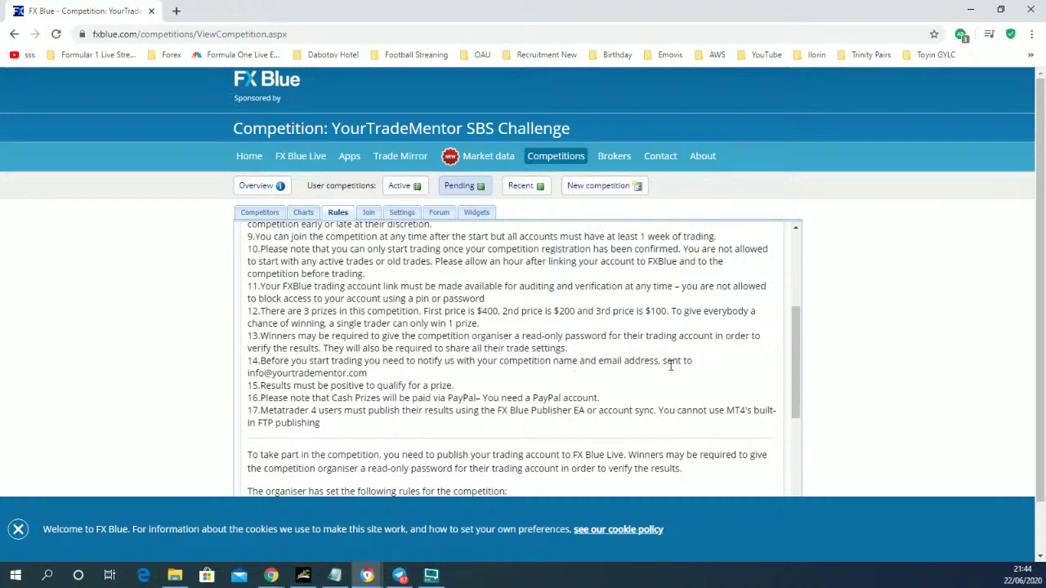
triple_click(285, 373)
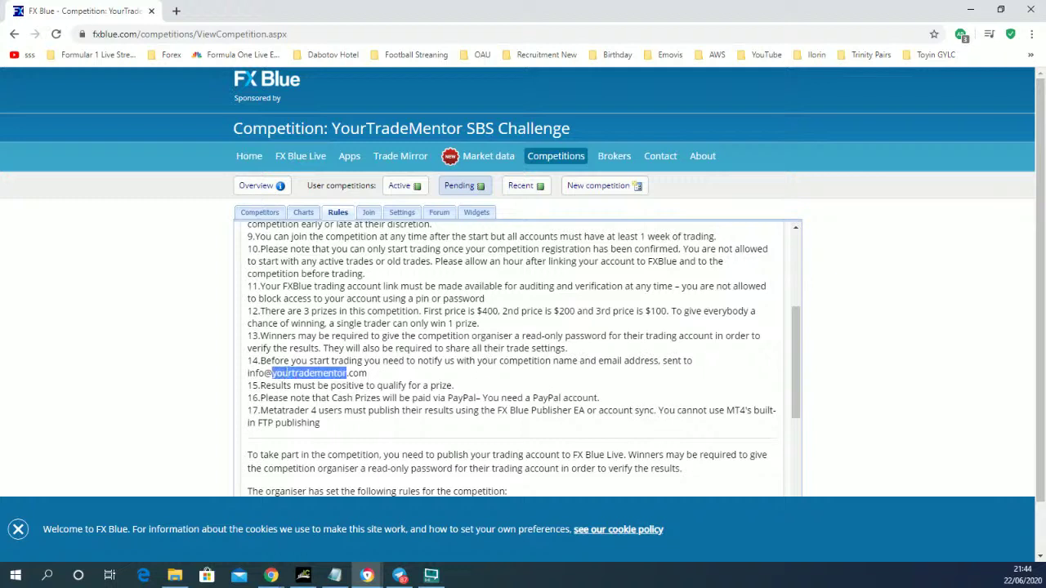
click(388, 378)
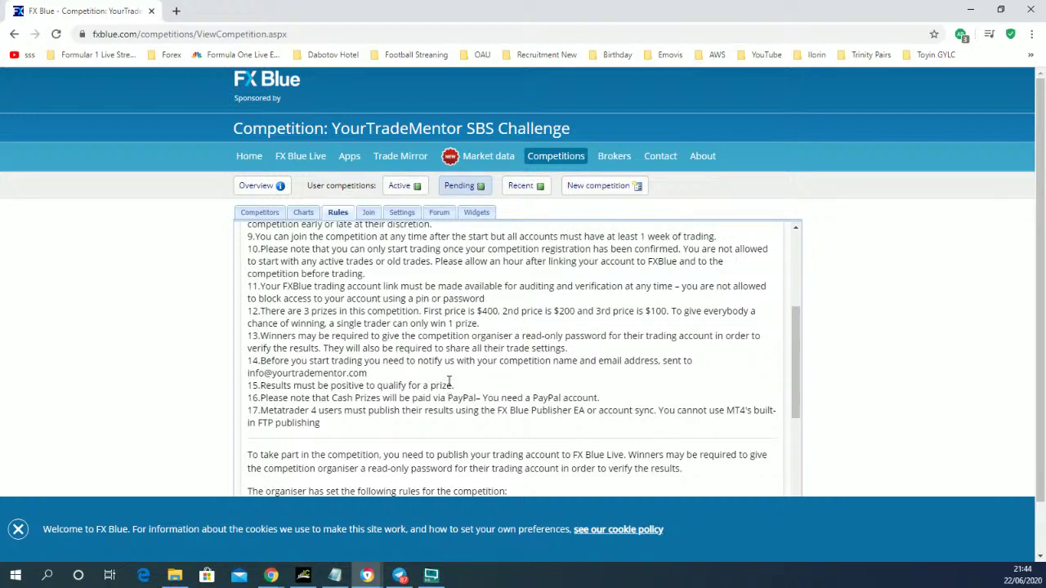
drag(457, 390, 260, 386)
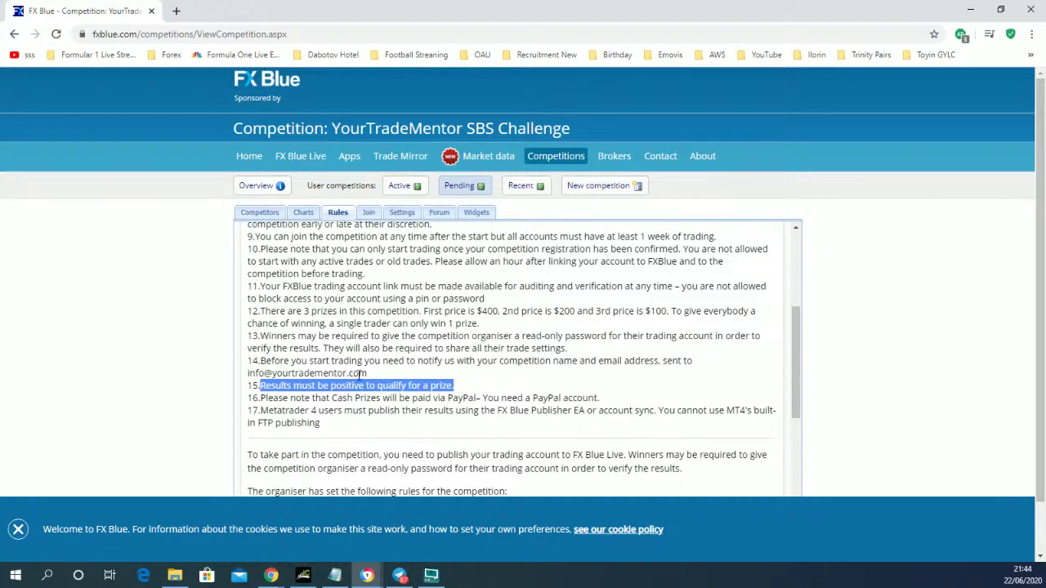
click(358, 381)
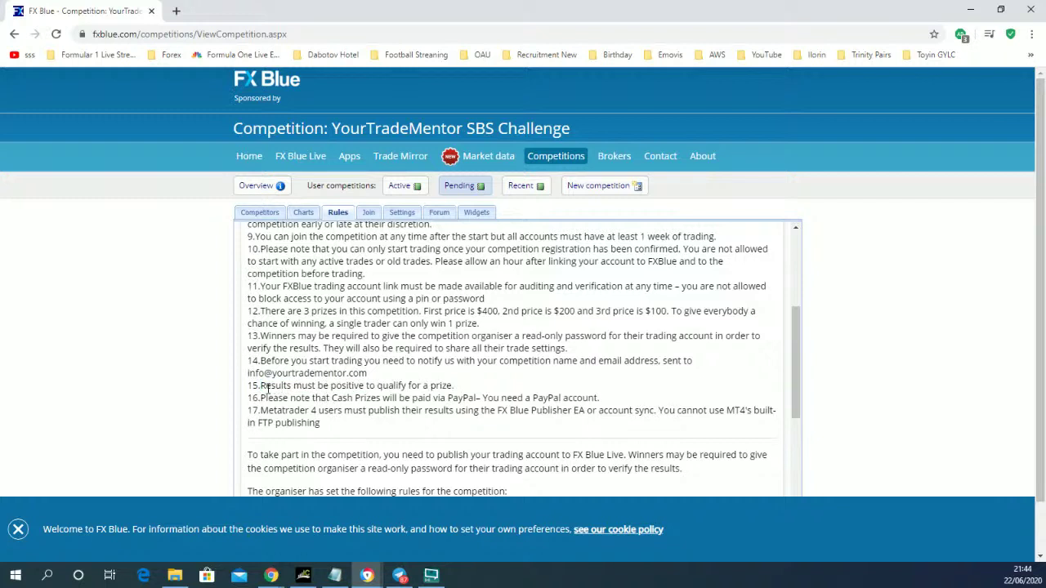
drag(261, 386, 459, 393)
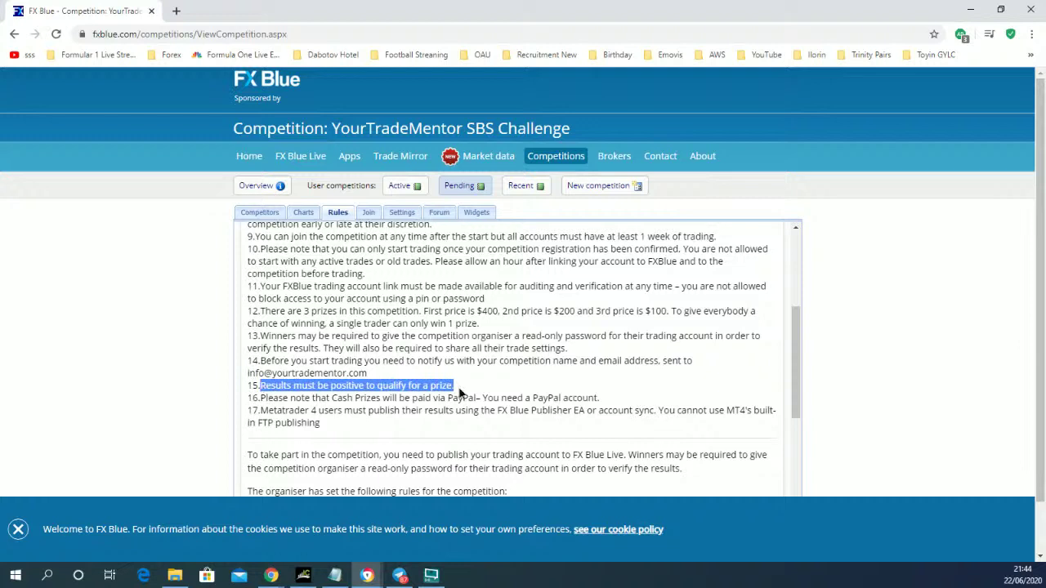
click(461, 394)
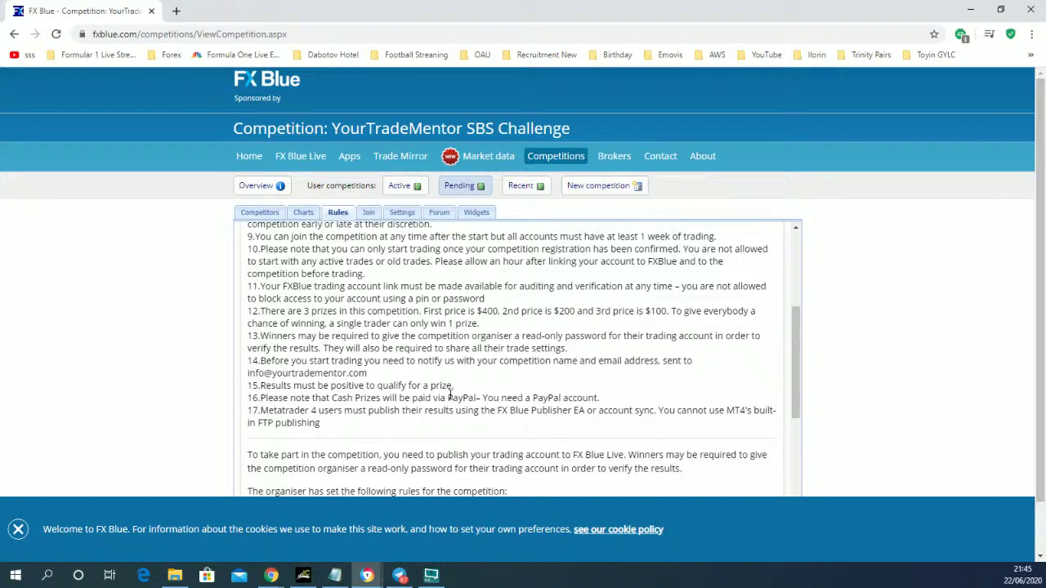
triple_click(458, 399)
click(515, 398)
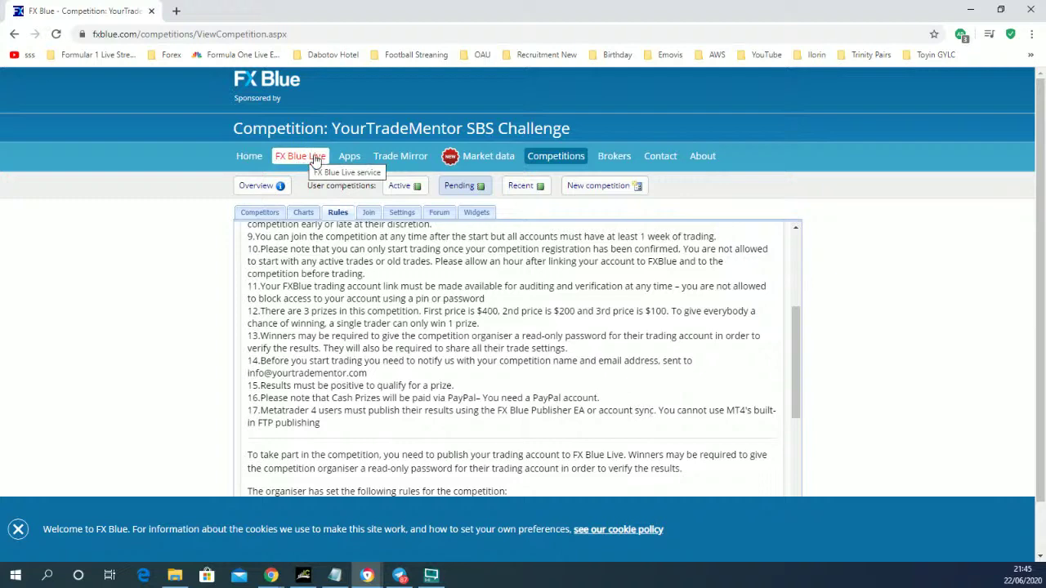
scroll(502, 333, down, 2)
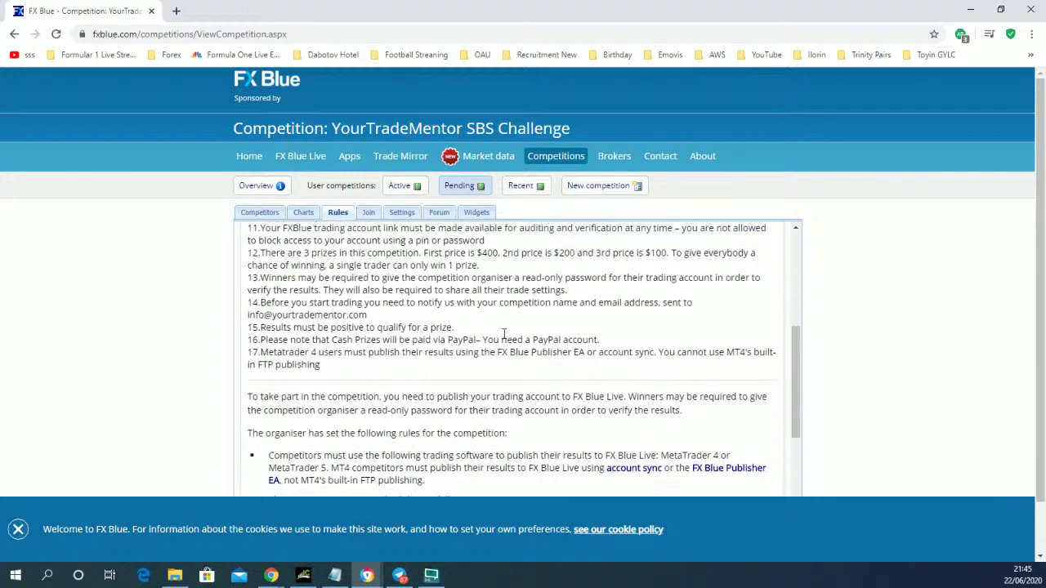
scroll(505, 334, up, 3)
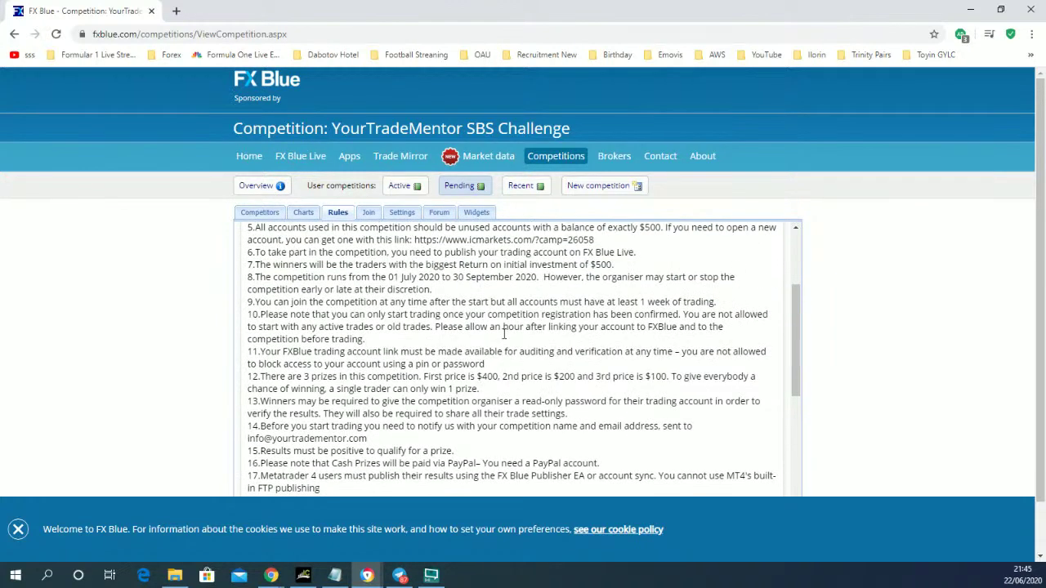
scroll(469, 345, down, 3)
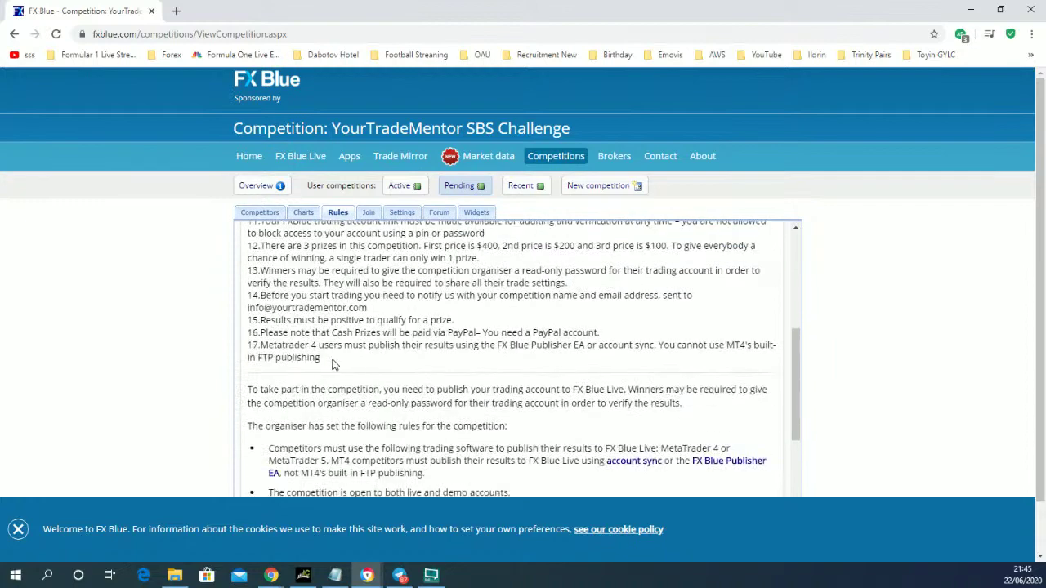
scroll(310, 308, up, 5)
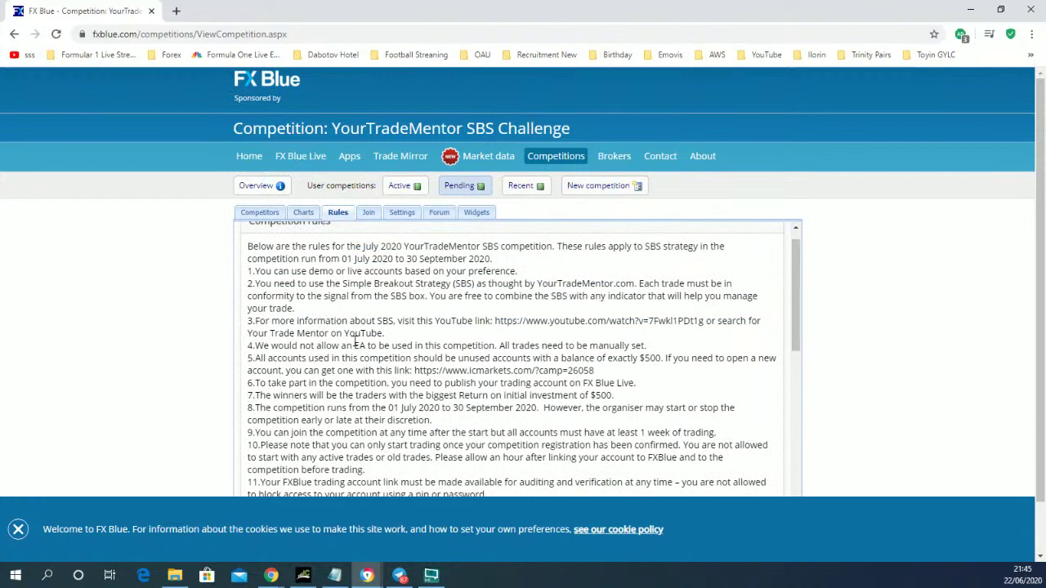
click(367, 214)
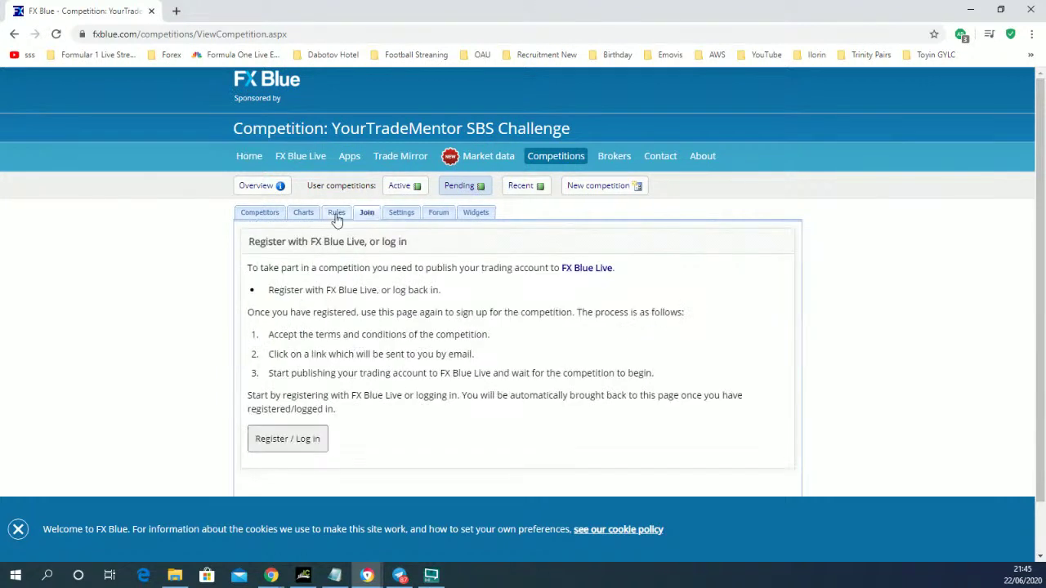
click(337, 217)
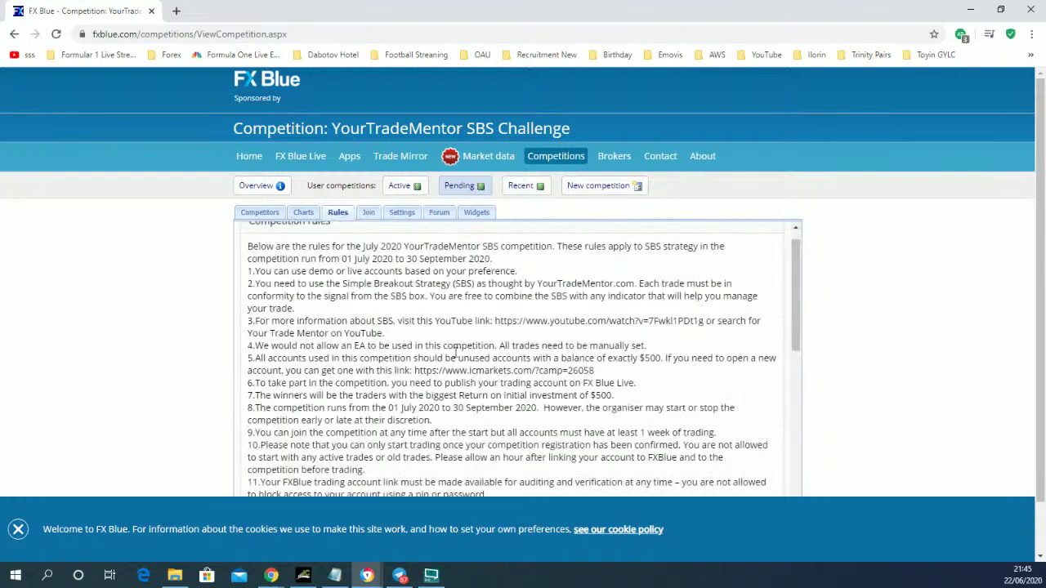
- Open FX Blue Live, scroll to the registration options, and briefly highlight the Account sync heading
click(302, 156)
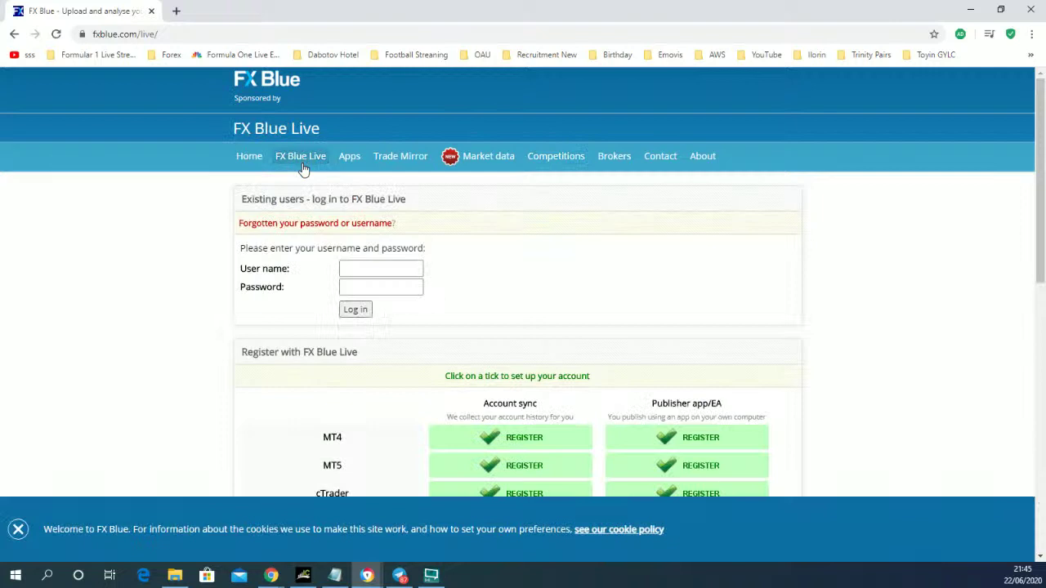
scroll(343, 245, down, 3)
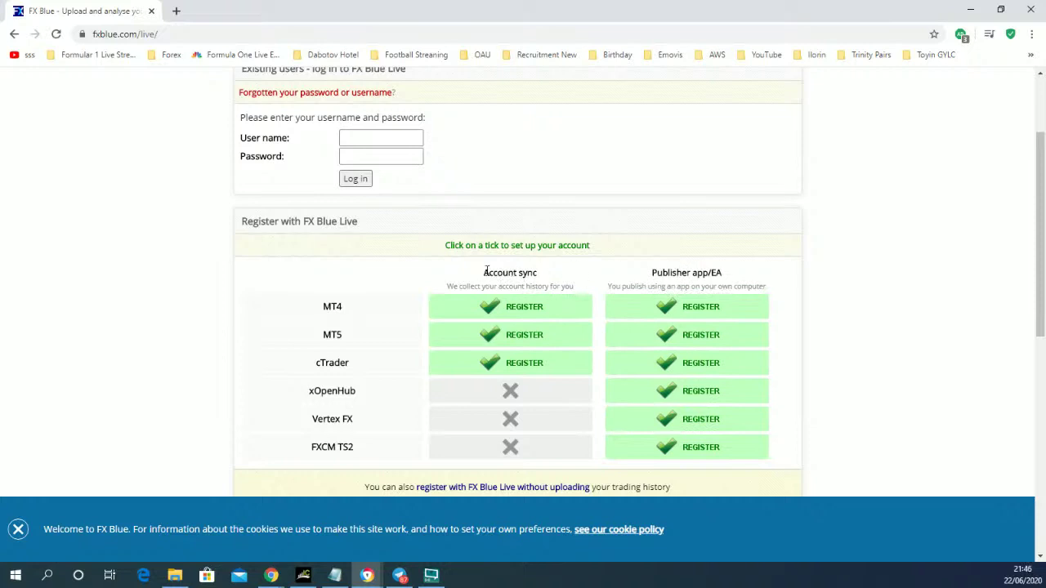
drag(483, 275, 542, 276)
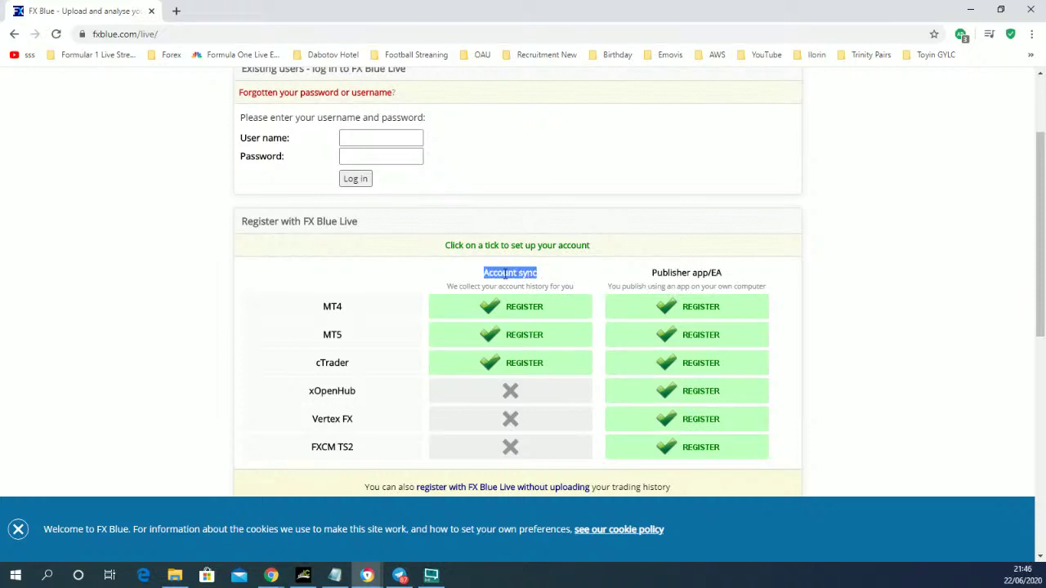
click(502, 275)
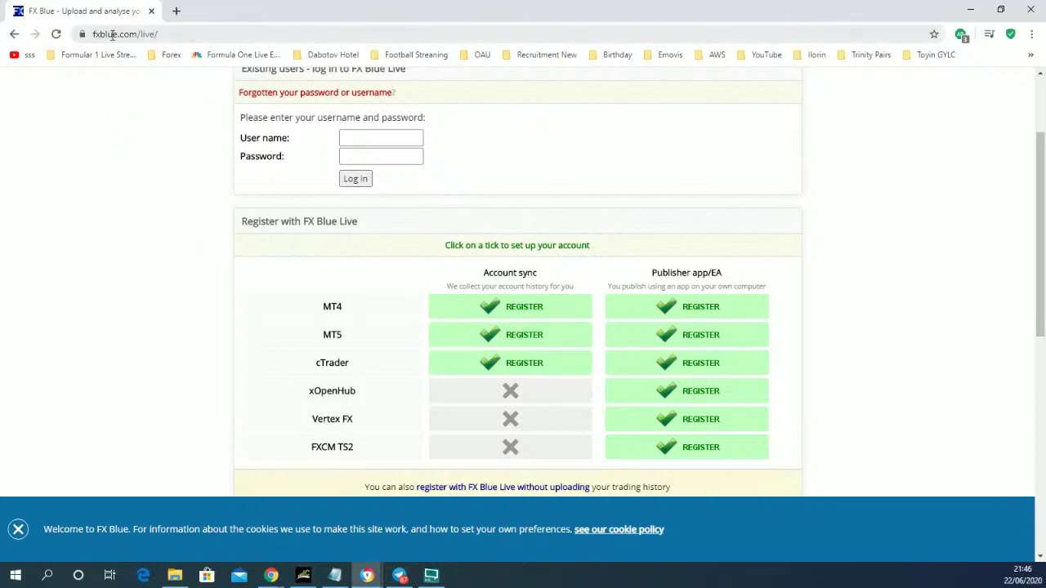
- Start MT4 registration via account sync and scroll down to the form
click(510, 307)
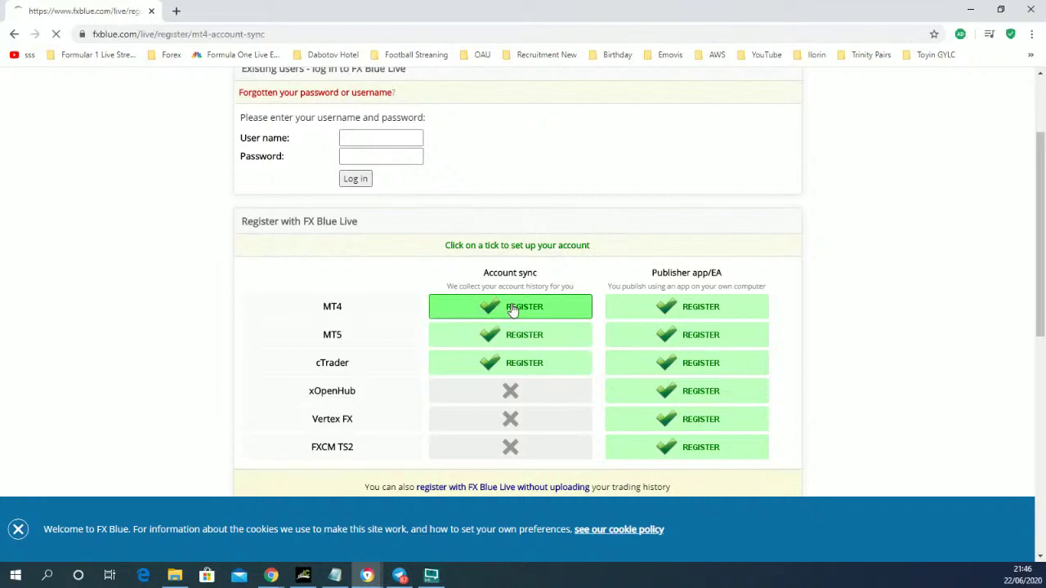
scroll(557, 298, down, 3)
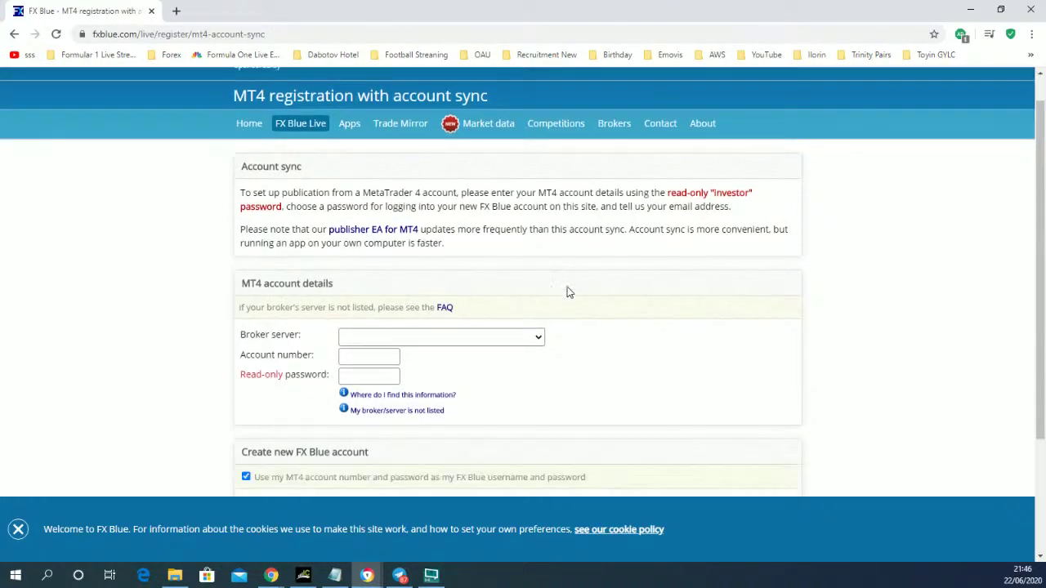
scroll(569, 292, down, 1)
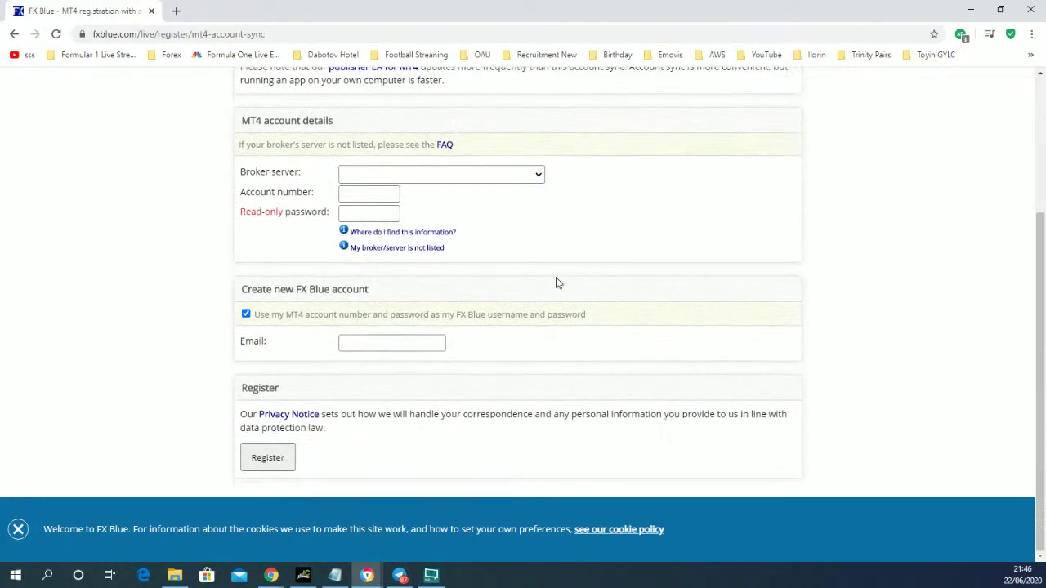
- Set the broker server to ICMarkets-Live04, replacing an initial ICMarkets-Demo01 choice
click(445, 177)
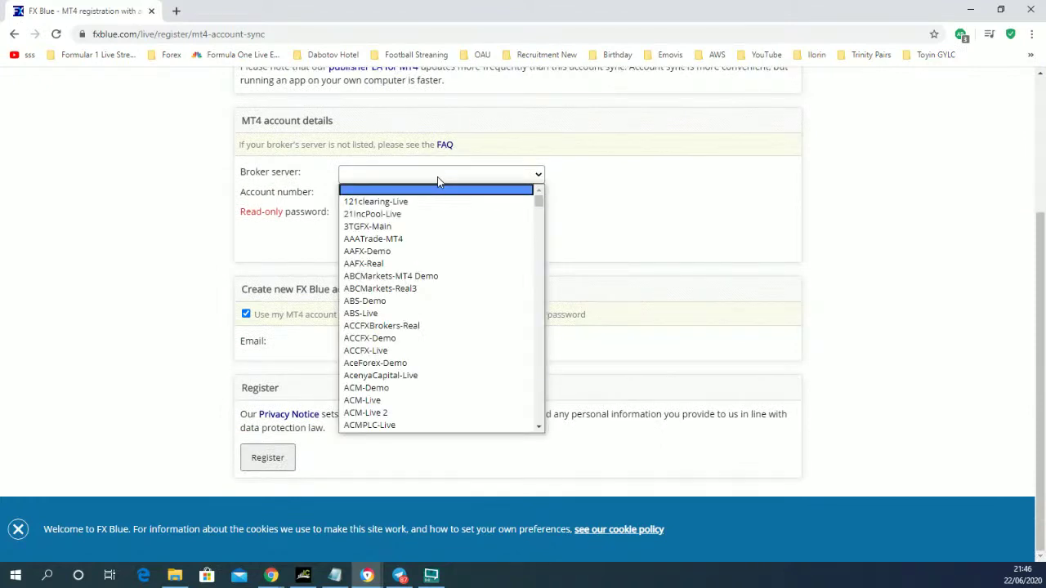
text(icm)
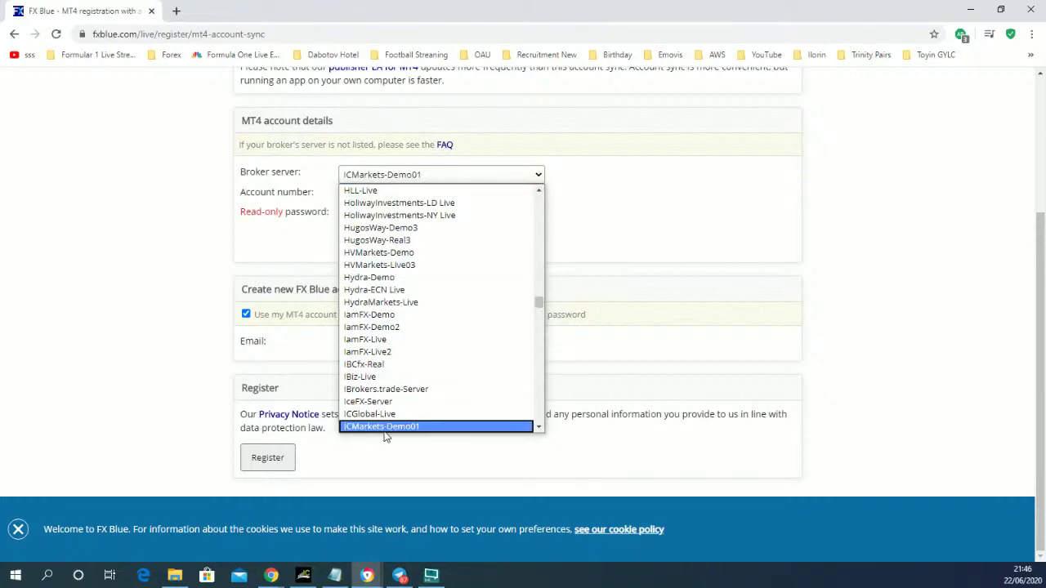
key(Down)
click(413, 414)
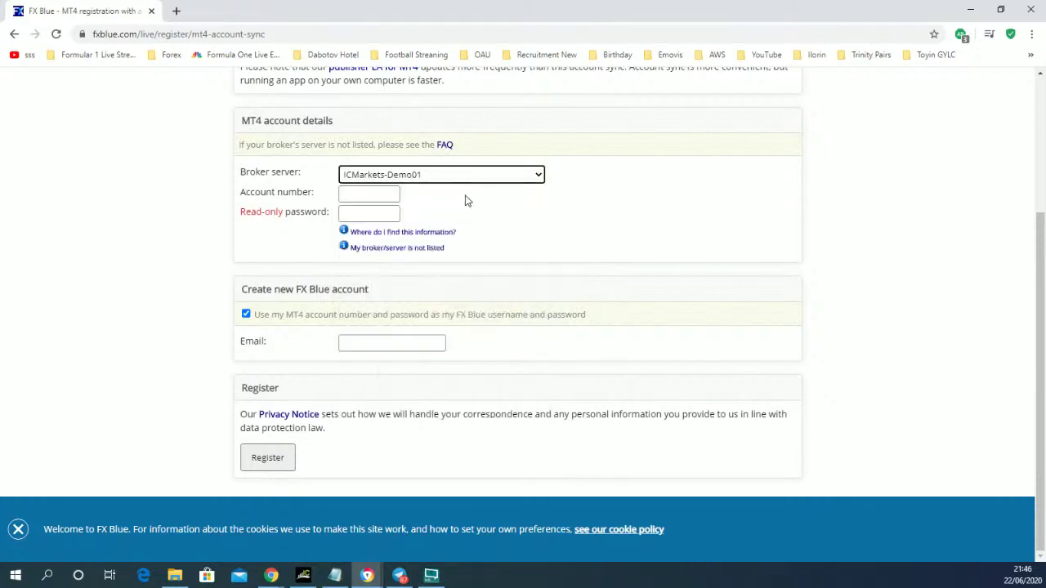
click(479, 174)
scroll(471, 331, down, 5)
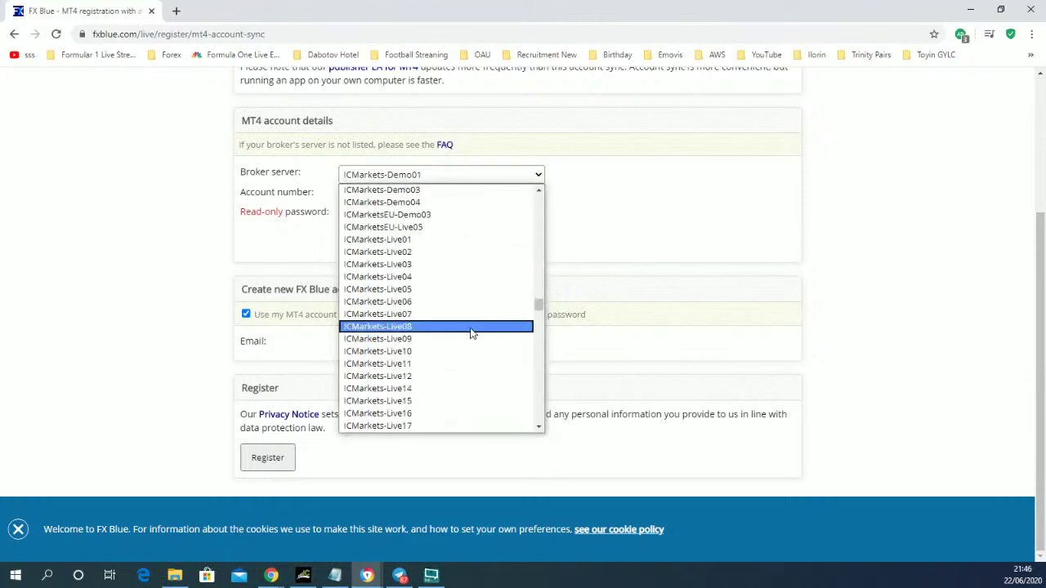
click(415, 276)
- Enter the MT4 account number and the read-only investor password
click(357, 195)
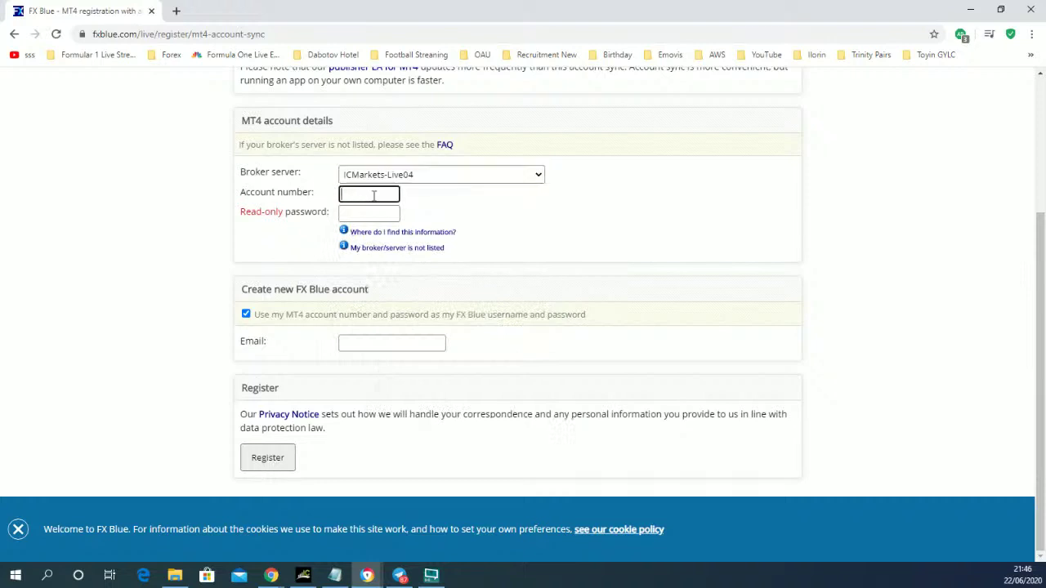
click(374, 216)
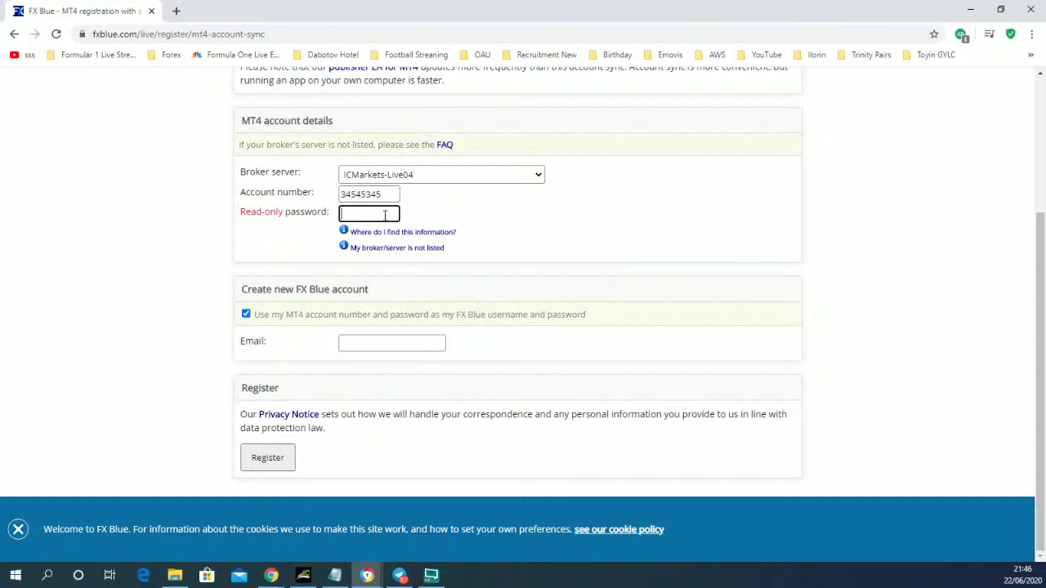
text(•••••••••)
- Fill the contact e-mail from a saved autofill suggestion and scroll back to the top
click(380, 346)
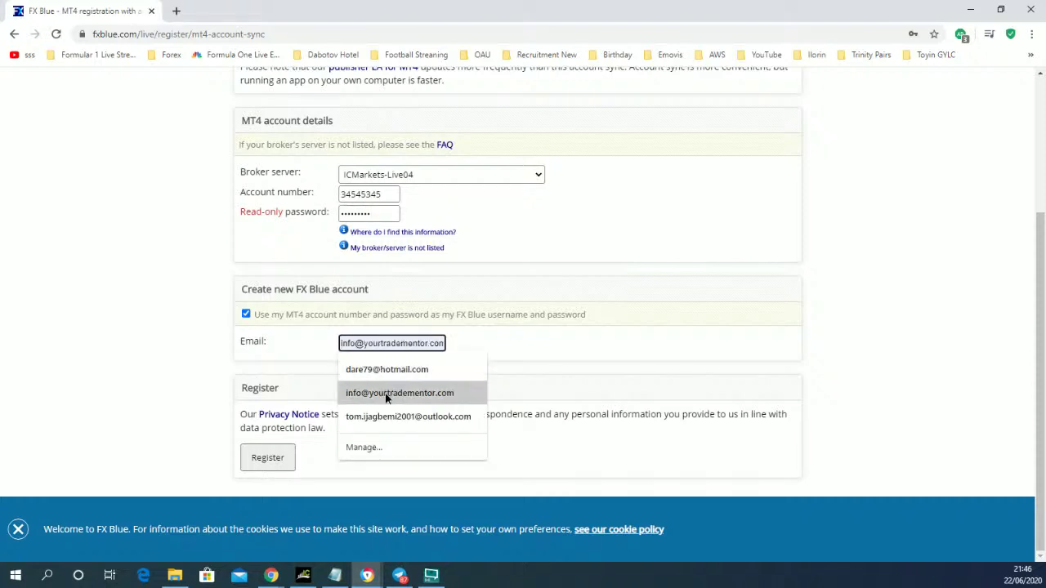
click(385, 394)
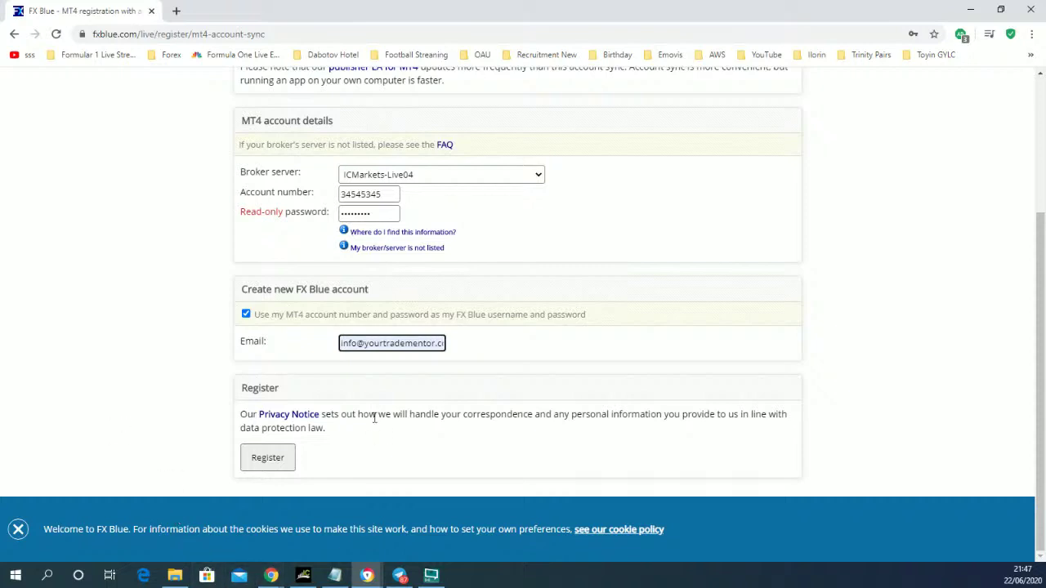
scroll(416, 415, up, 3)
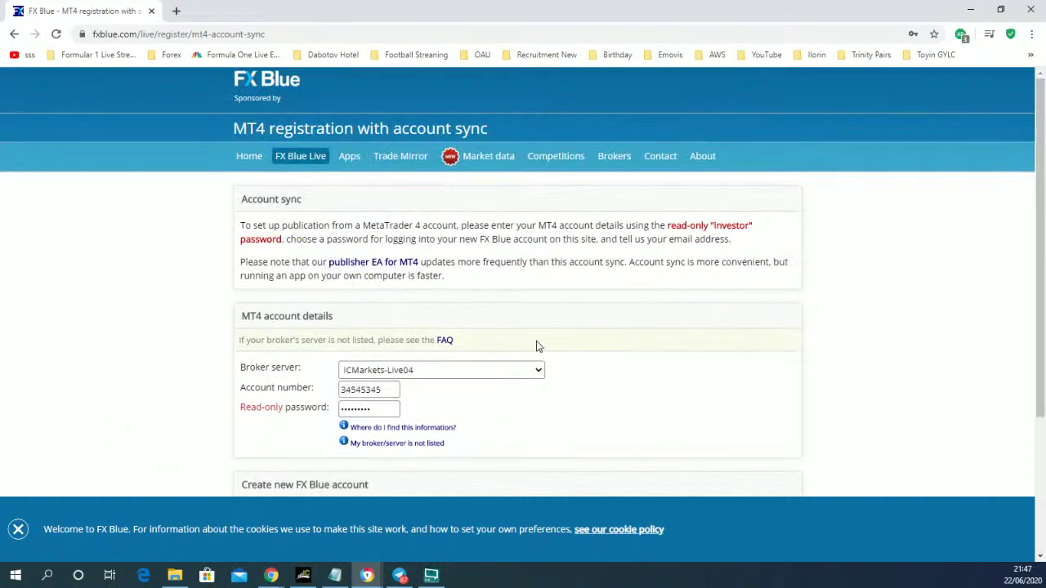
- Open the pending YourTradeMentor SBS Challenge and view its Join instructions
click(557, 160)
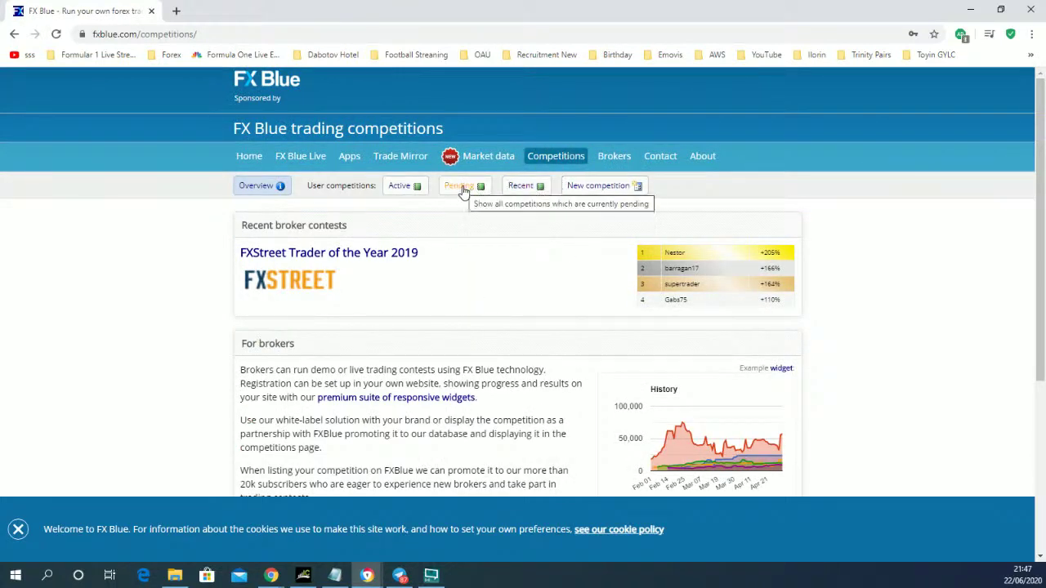
click(463, 189)
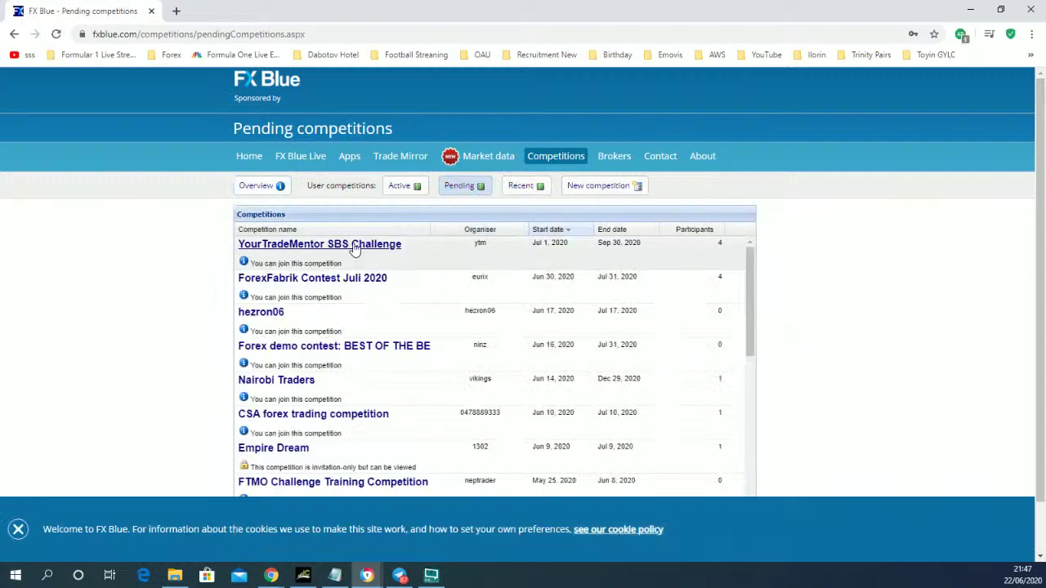
click(356, 245)
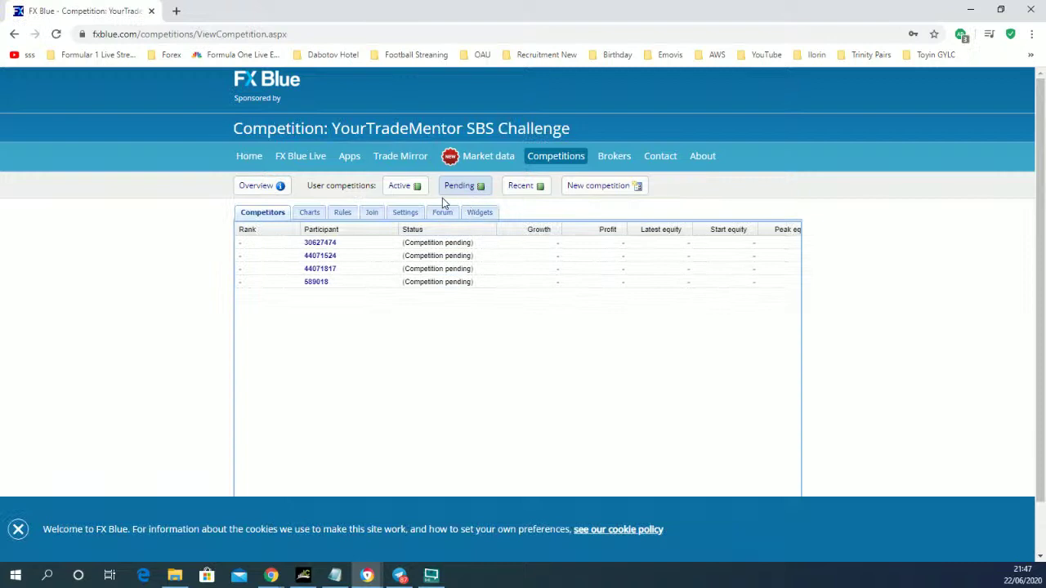
click(372, 214)
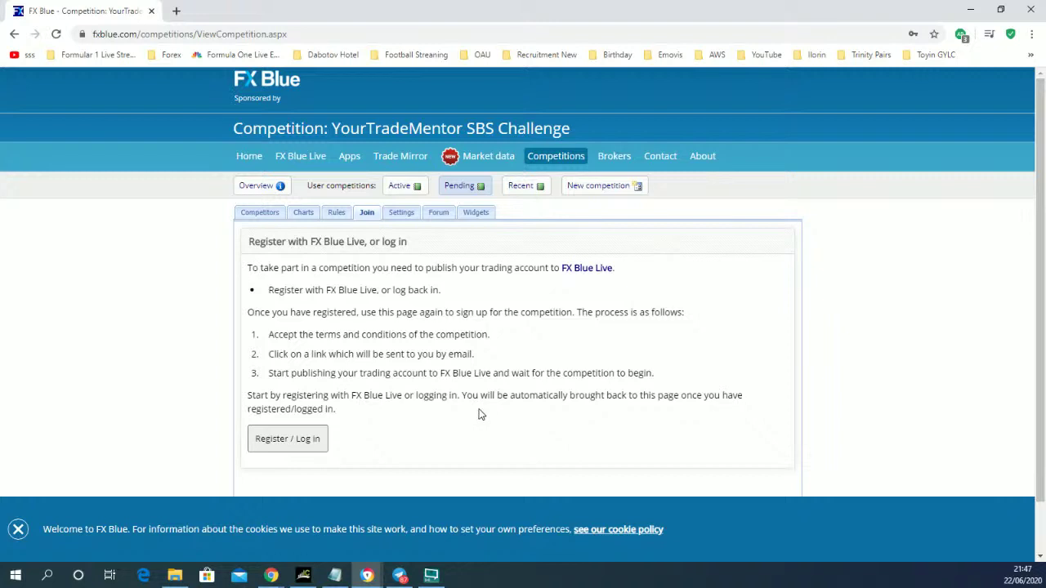
- View the SBS Challenge's four pending competitors, then go to the FX Blue Live login page
click(262, 213)
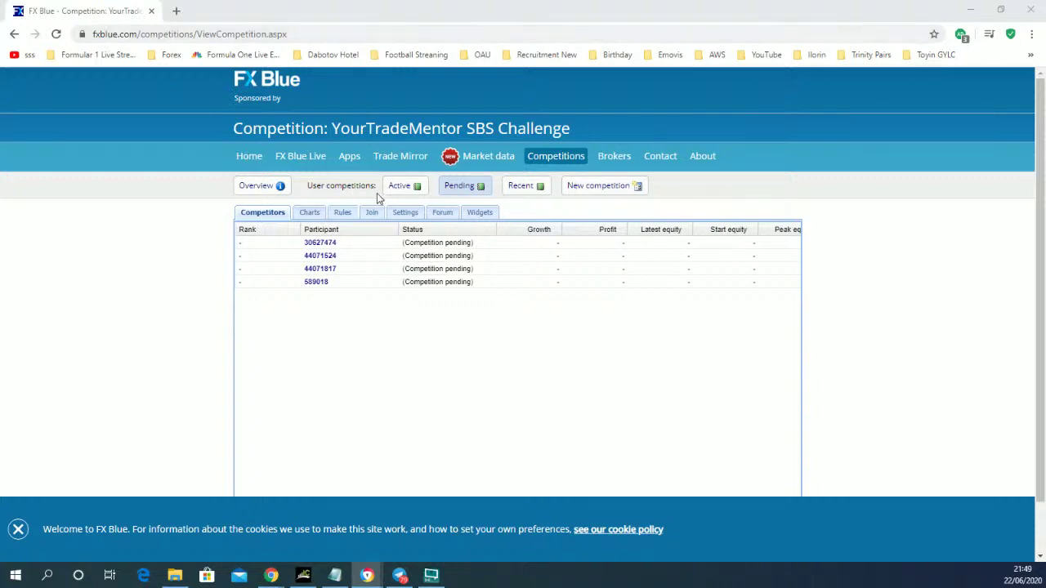
click(302, 162)
- Open the MT4 Account sync registration form from the Register table
scroll(446, 311, down, 1)
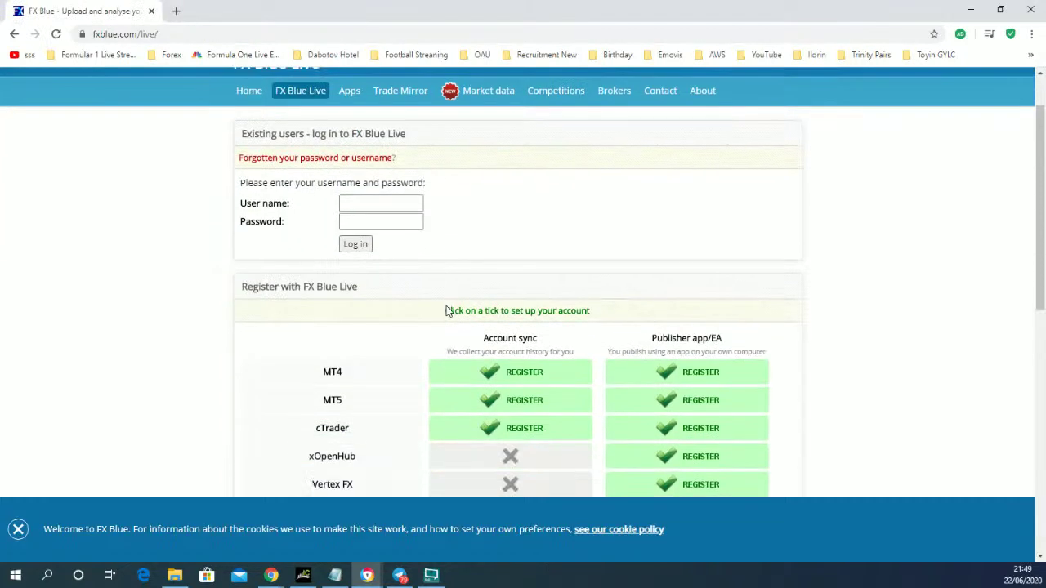
scroll(447, 310, down, 3)
click(531, 177)
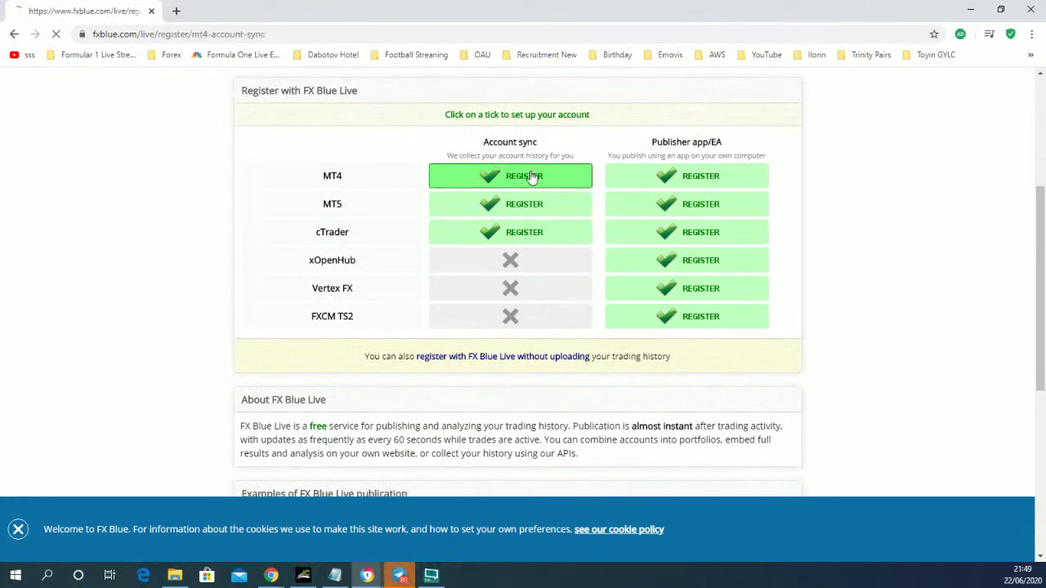
scroll(458, 319, down, 2)
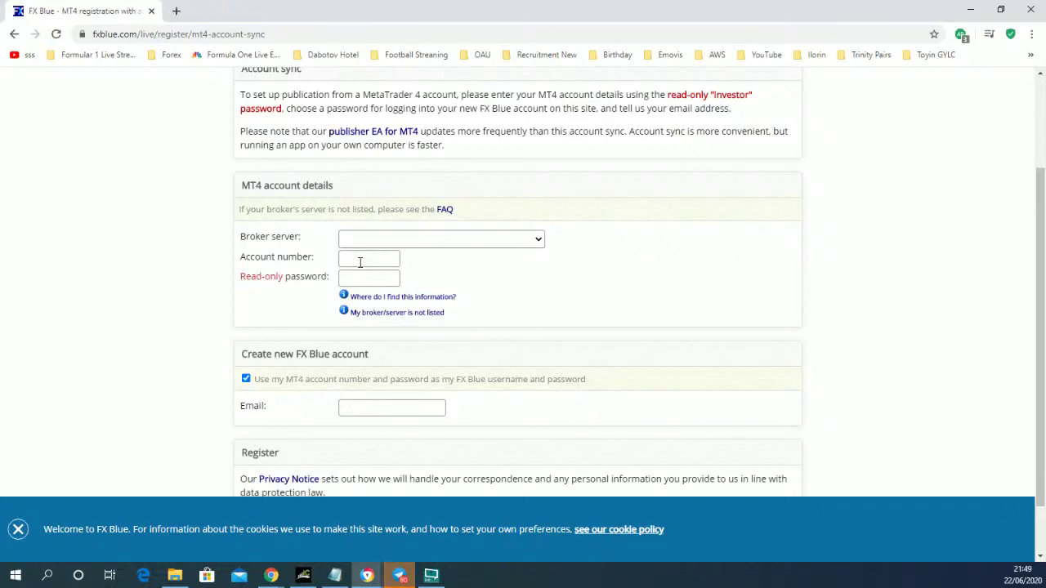
- Pick FXCM-EURReal01 as the broker server and enter the MT4 account number
click(359, 262)
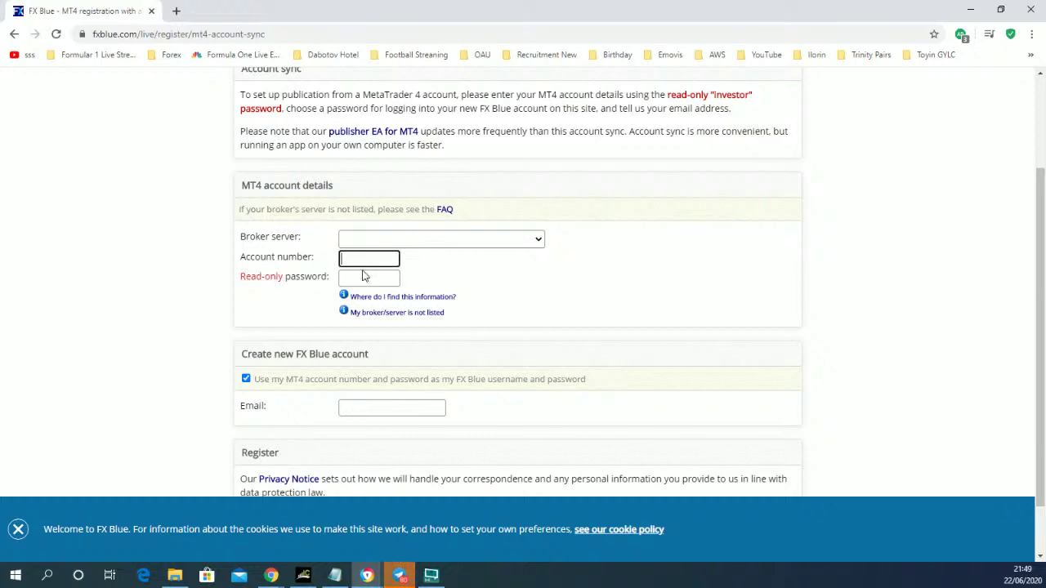
click(508, 240)
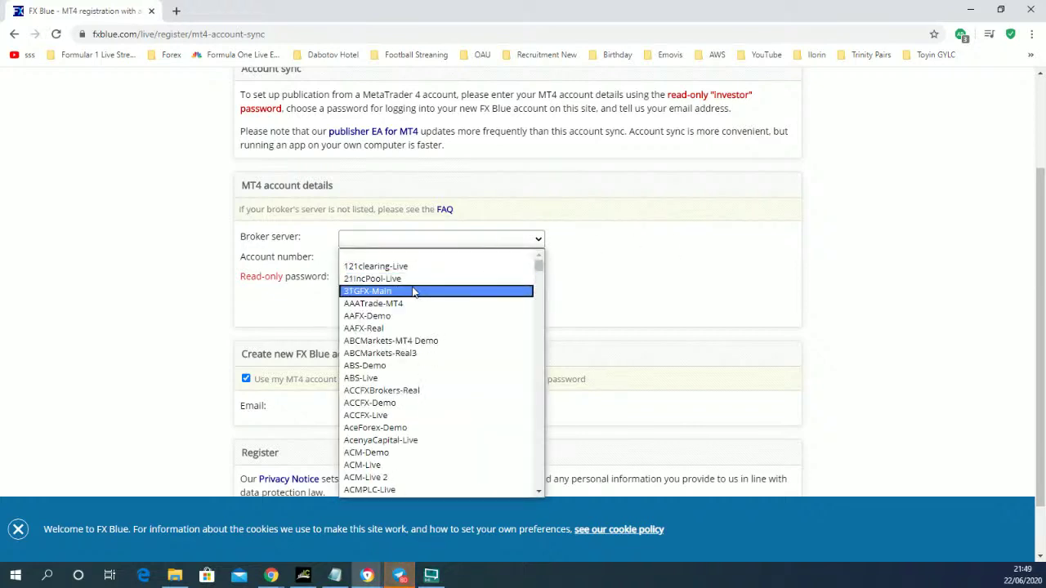
text(fxc)
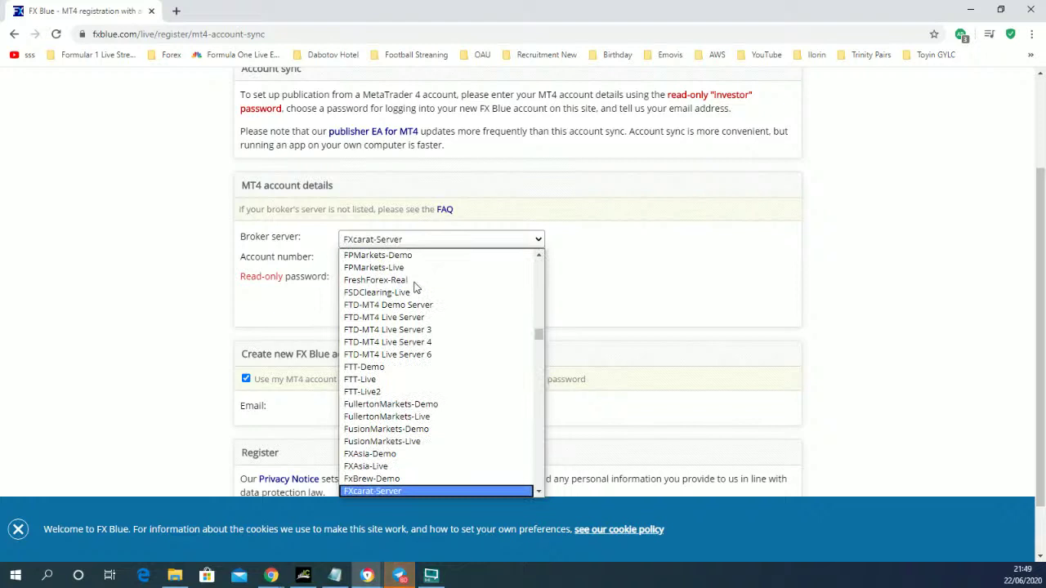
scroll(432, 363, down, 3)
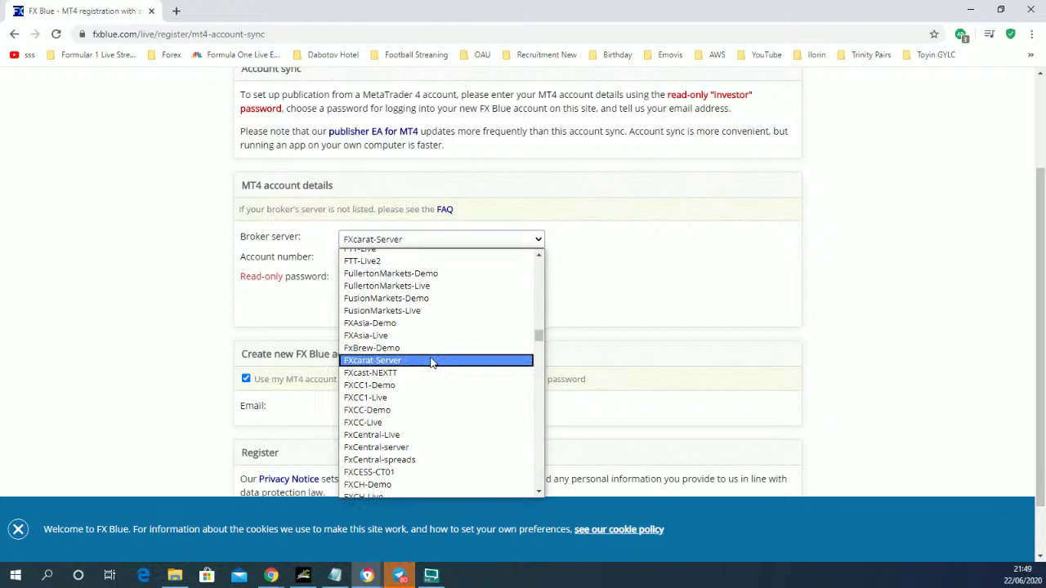
scroll(431, 363, down, 3)
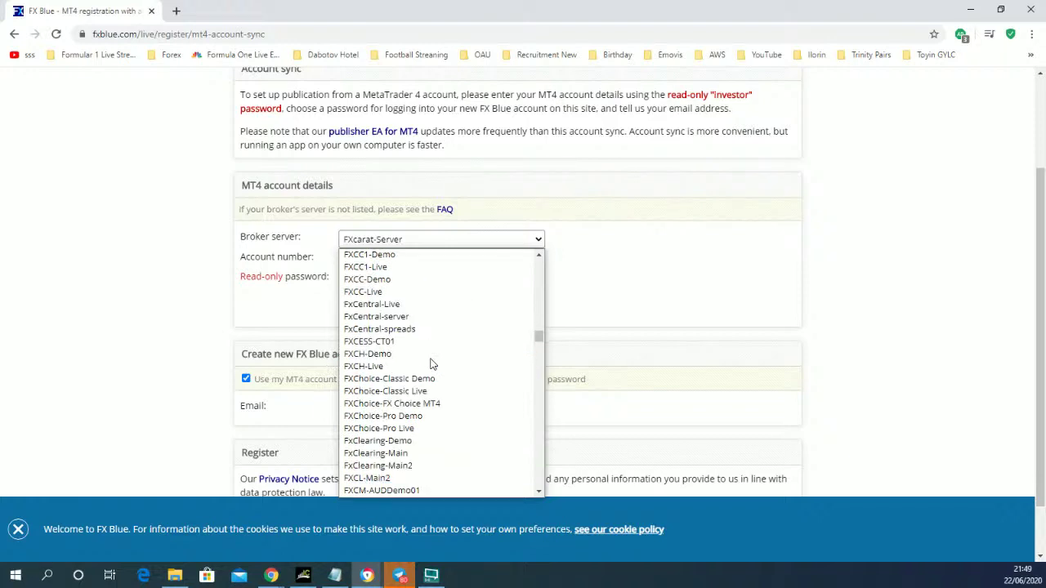
scroll(432, 364, down, 6)
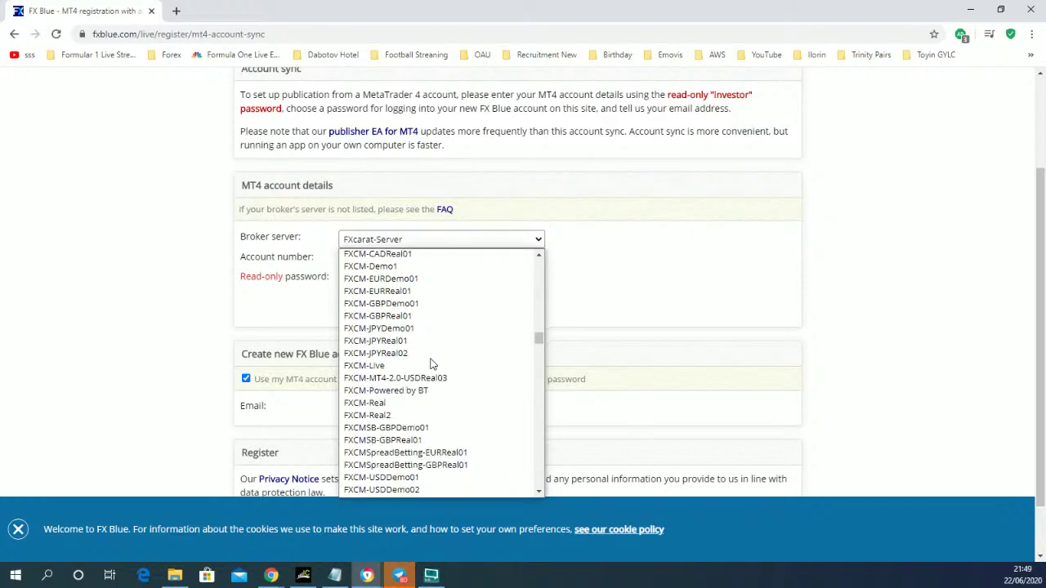
click(402, 292)
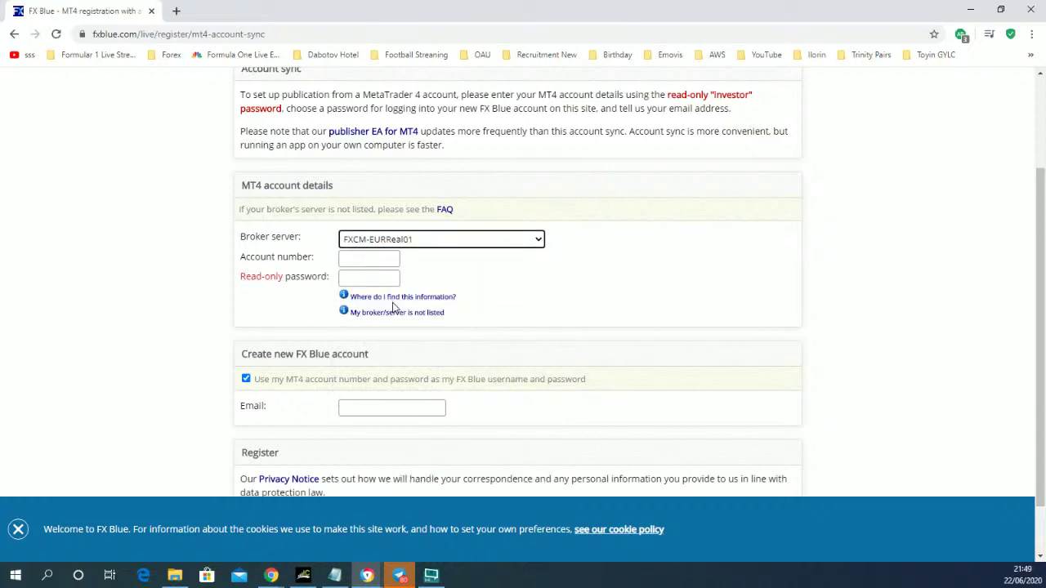
click(368, 259)
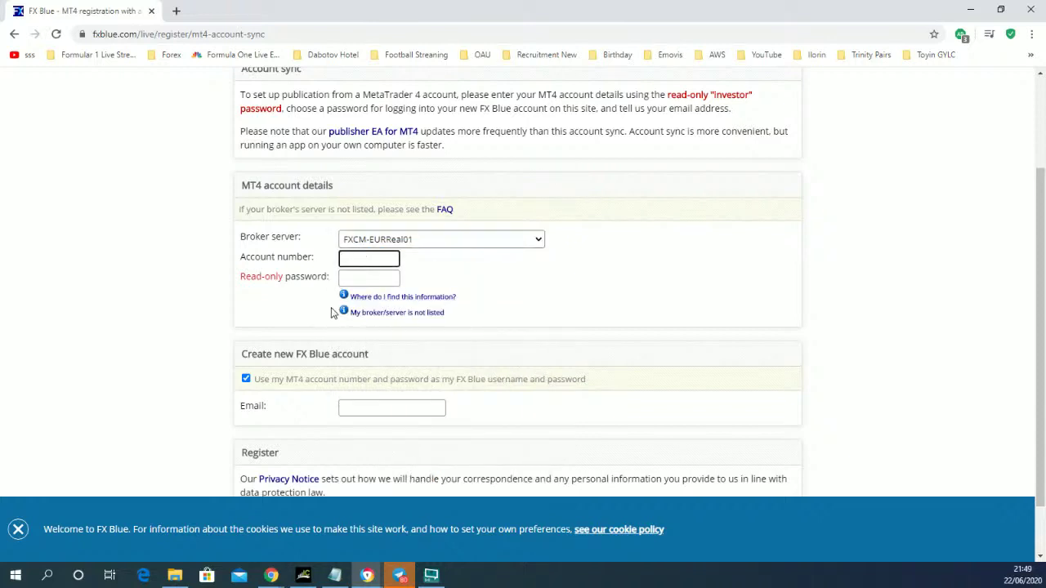
click(374, 280)
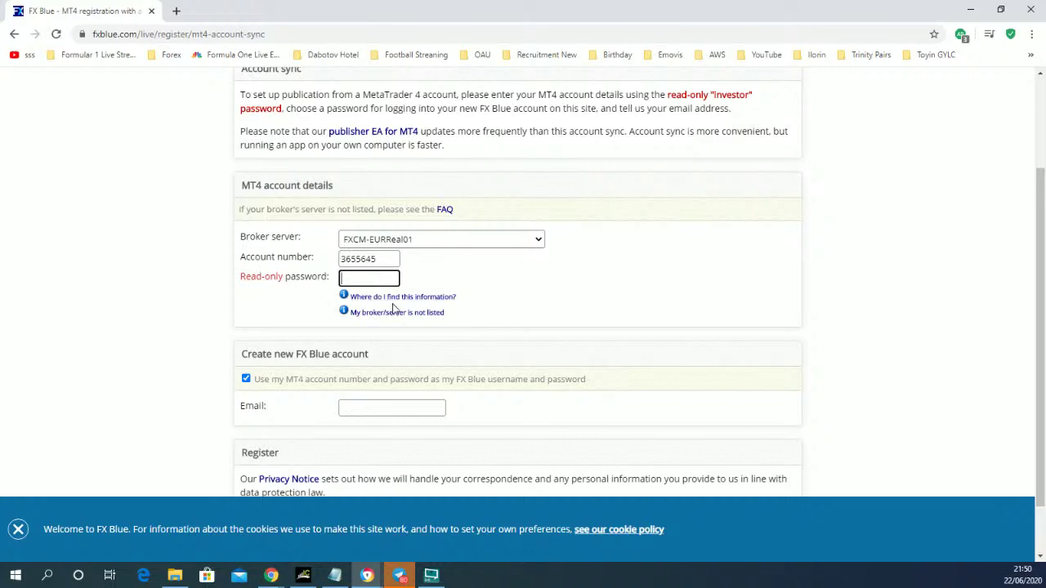
click(391, 408)
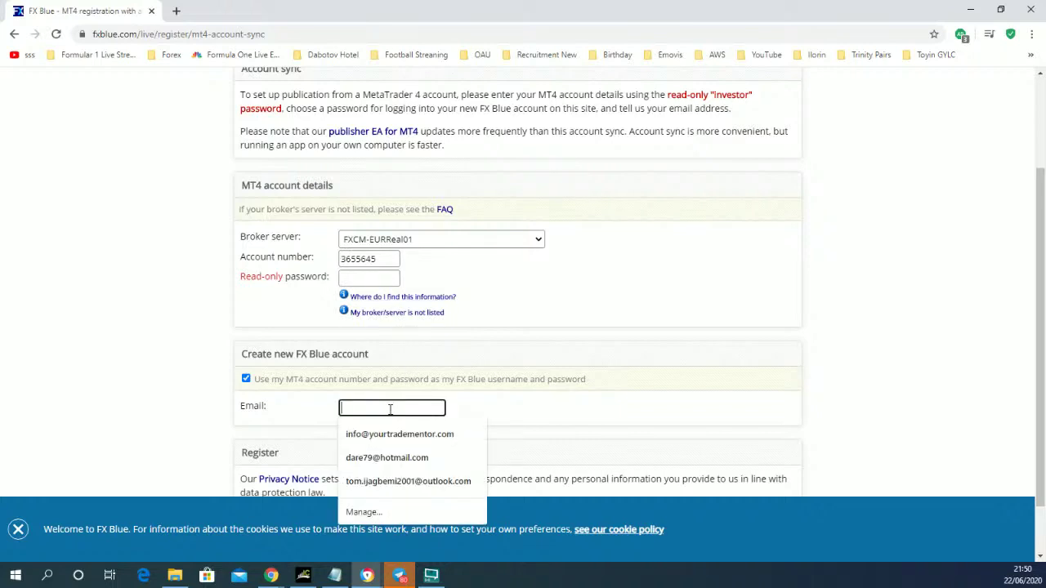
click(170, 377)
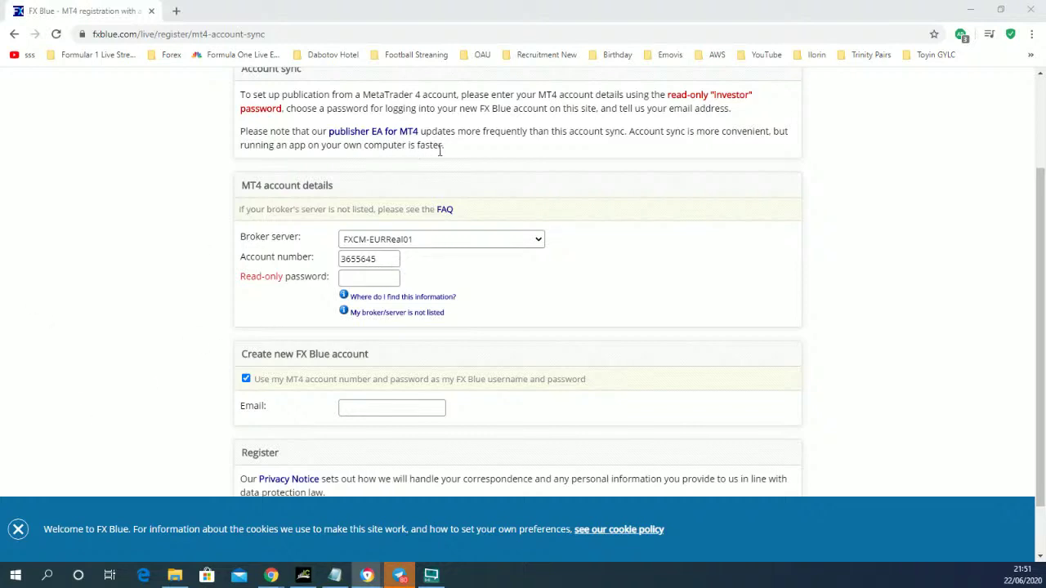
scroll(448, 176, up, 2)
scroll(447, 178, down, 2)
scroll(495, 213, up, 2)
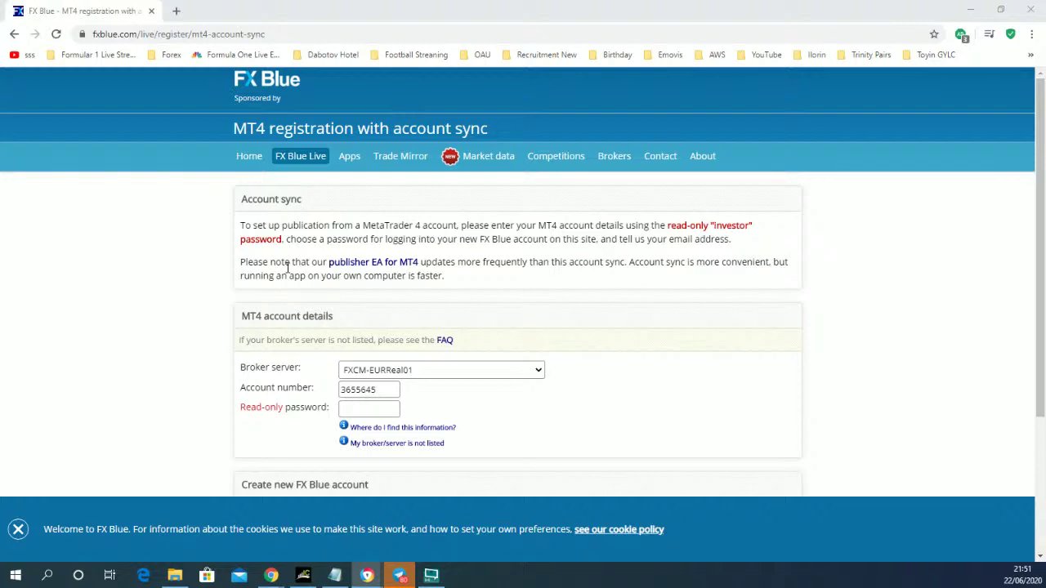
- In MT4, load USDCHF onto the zoomed-out chart, draw a horizontal line at 0.95148, then return to FX Blue
click(309, 577)
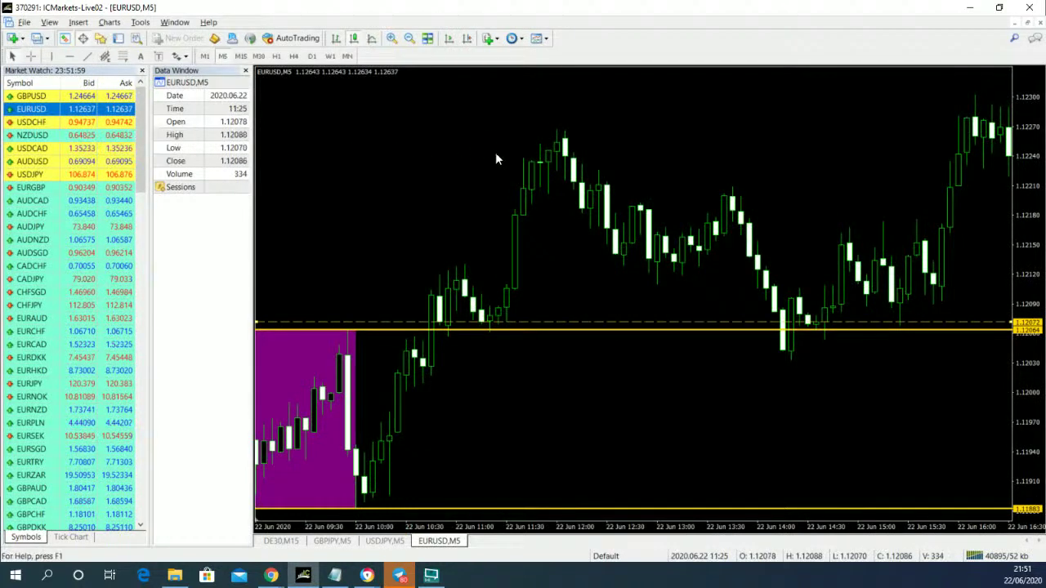
click(409, 39)
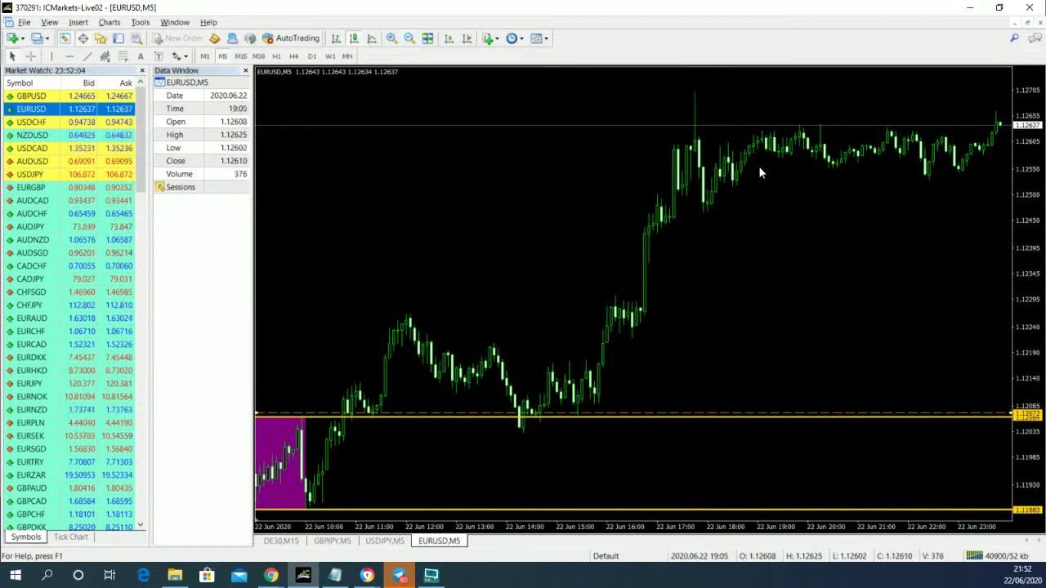
drag(81, 126, 417, 200)
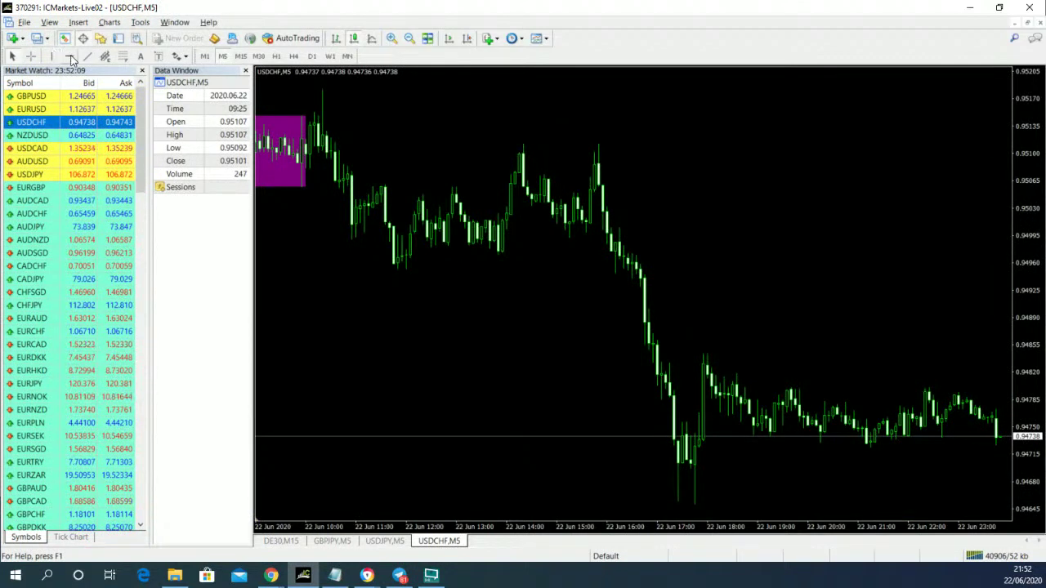
click(280, 116)
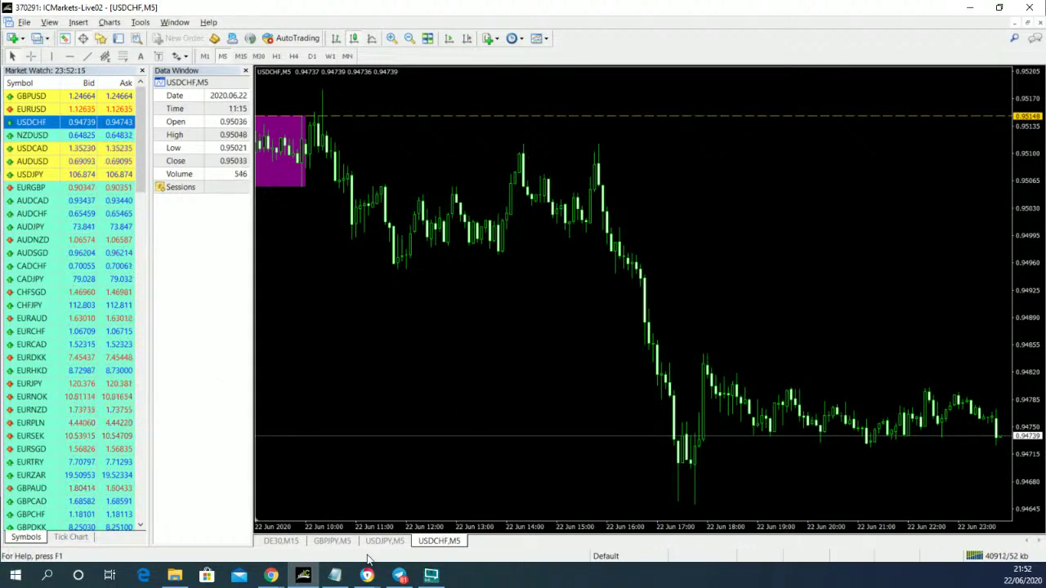
mouse_move(367, 576)
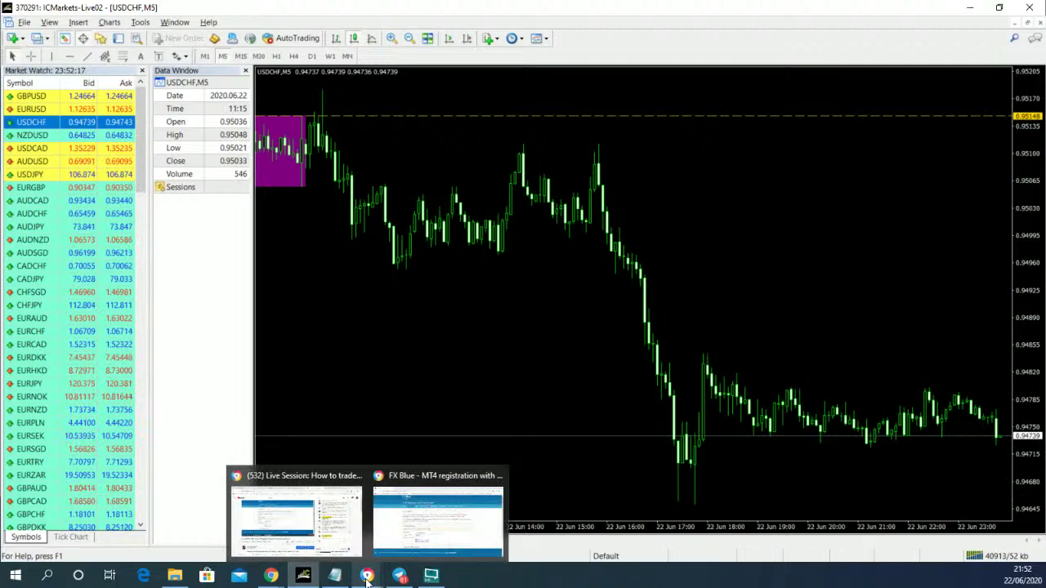
click(415, 532)
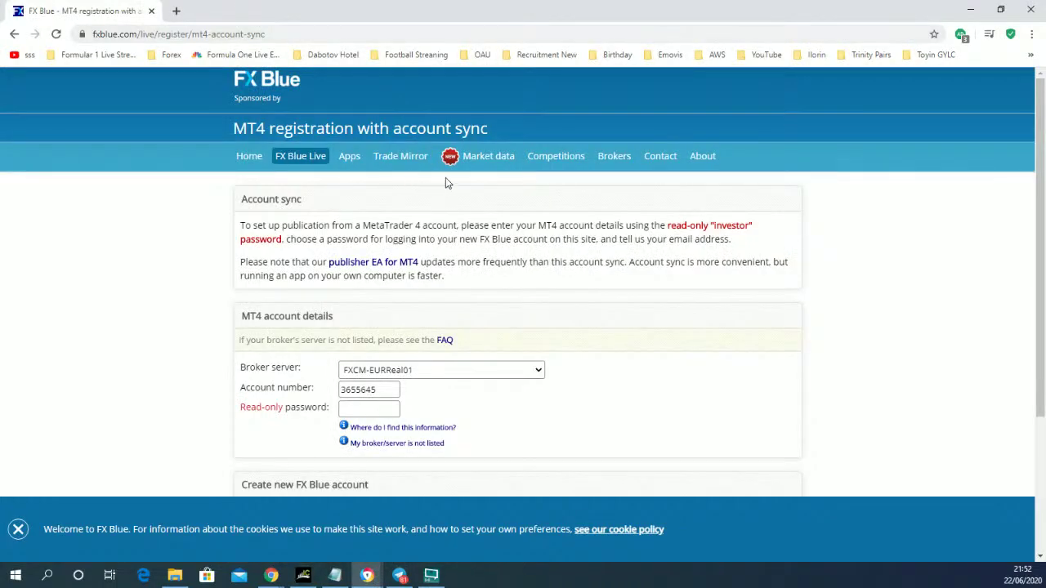
- Reopen the pending YourTradeMentor SBS Challenge page, then bring the Telegram group chat forward
click(556, 158)
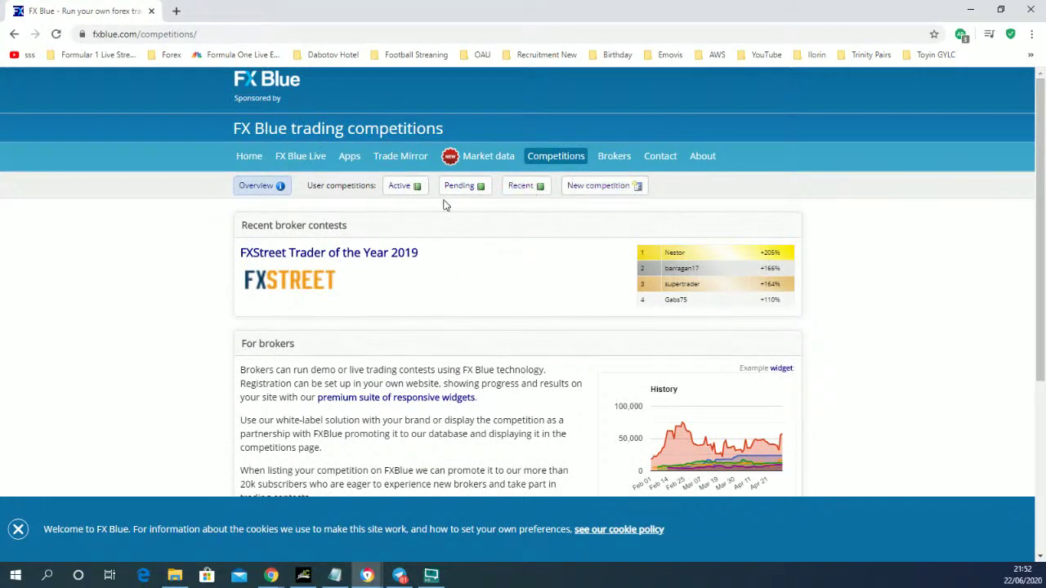
click(460, 188)
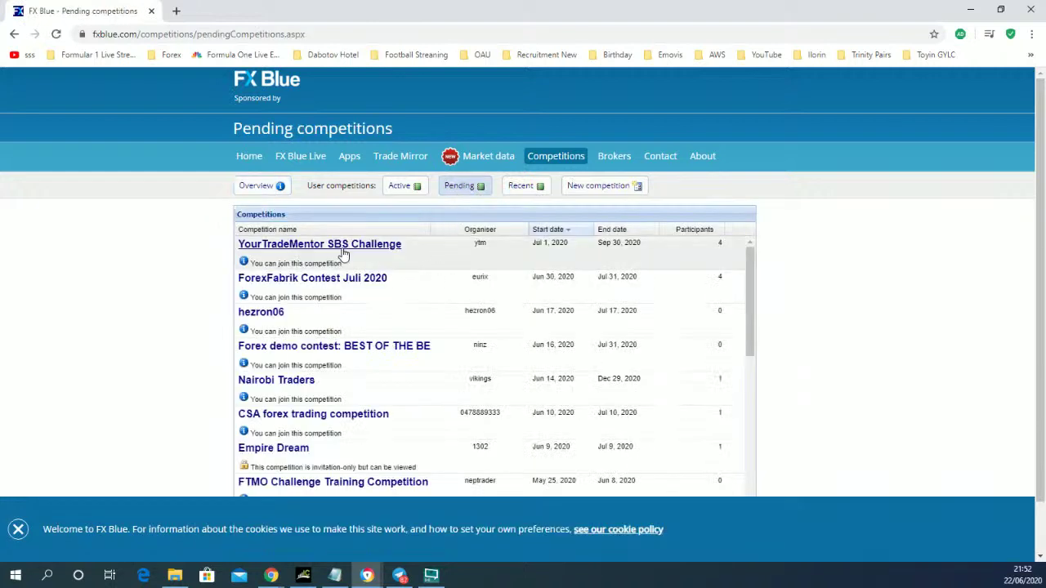
click(344, 246)
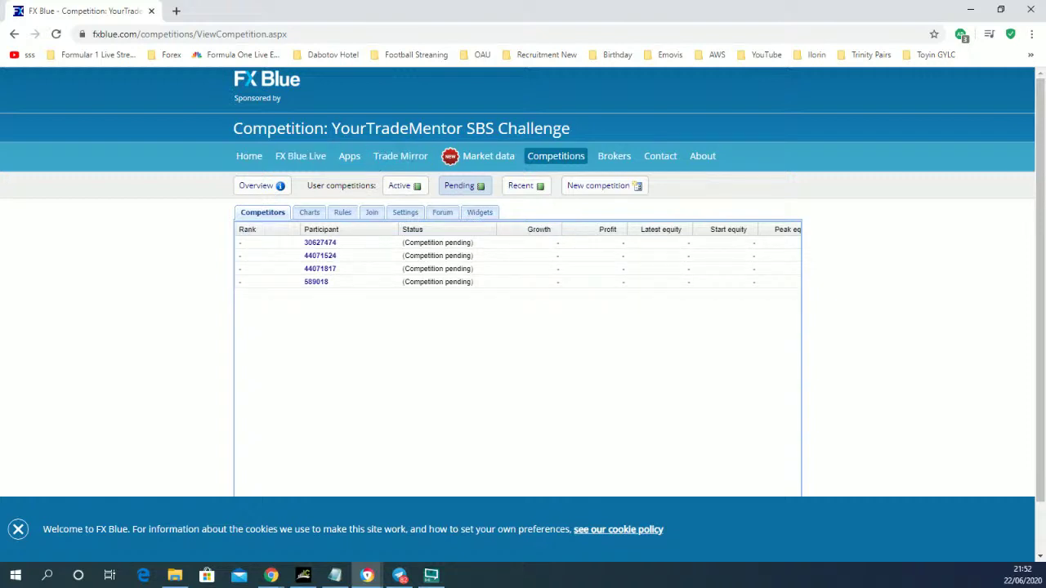
click(399, 575)
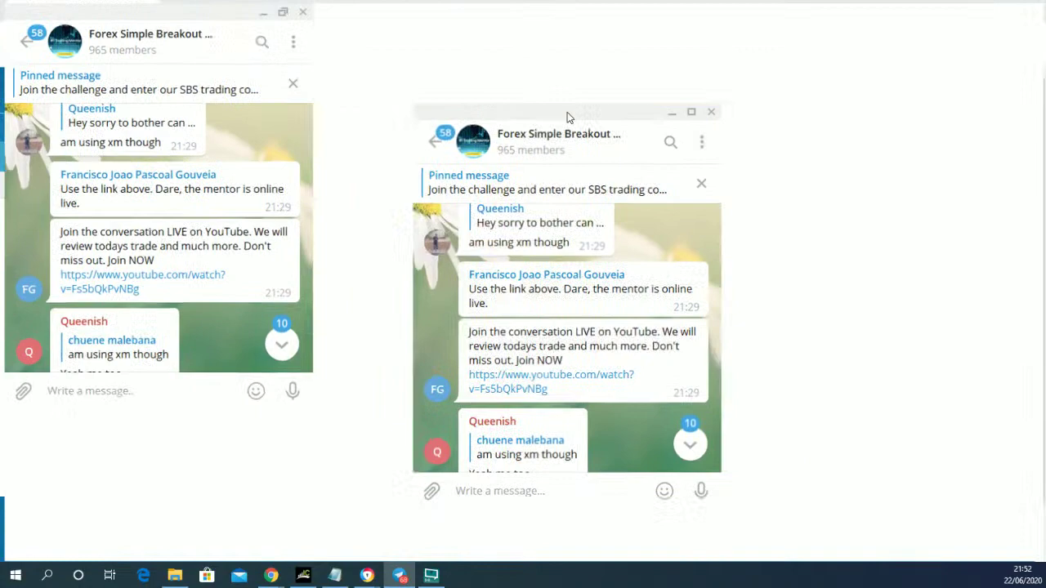
- Maximize Telegram and scroll back to the group's 20:03–20:56 messages on fxblue registration and the YouTube live
double_click(567, 112)
scroll(544, 341, down, 5)
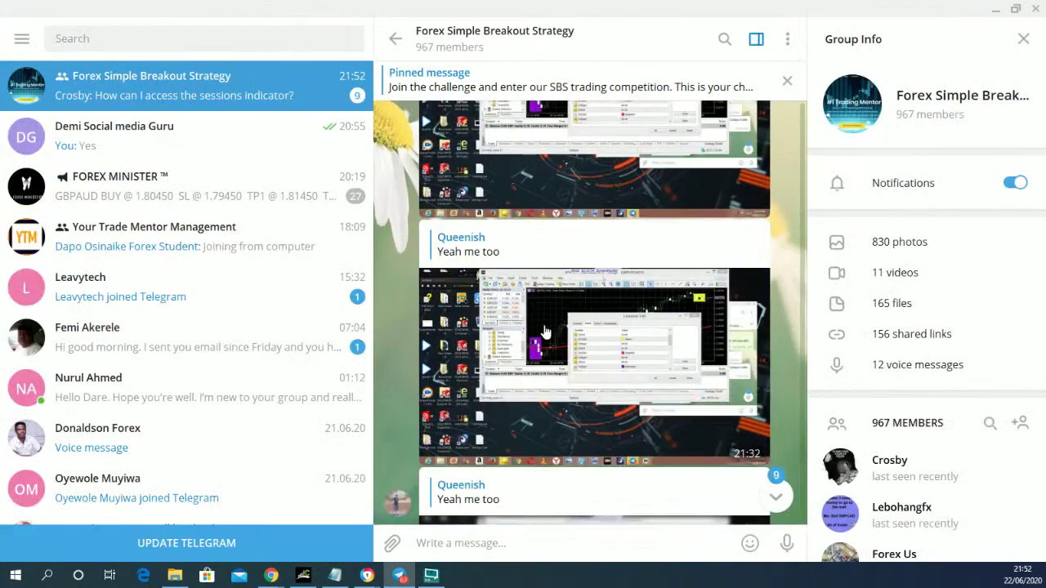
scroll(543, 348, down, 5)
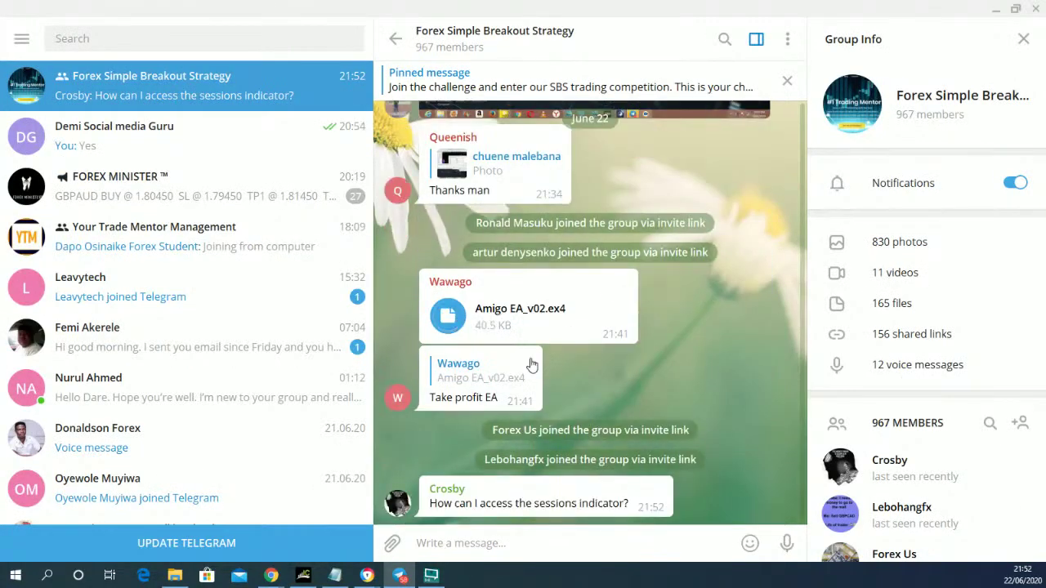
scroll(532, 358, up, 4)
scroll(530, 357, up, 4)
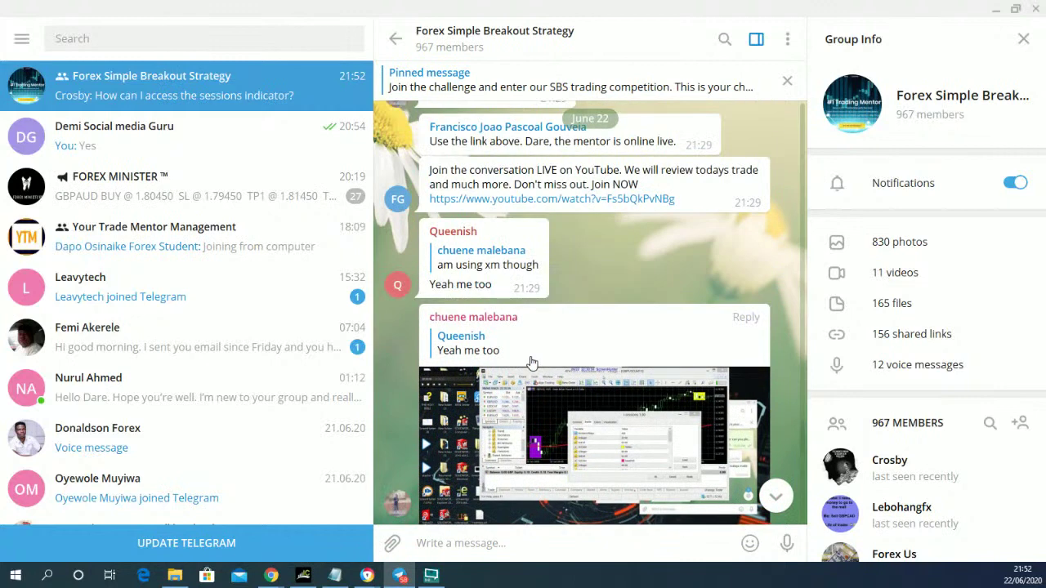
scroll(530, 357, up, 2)
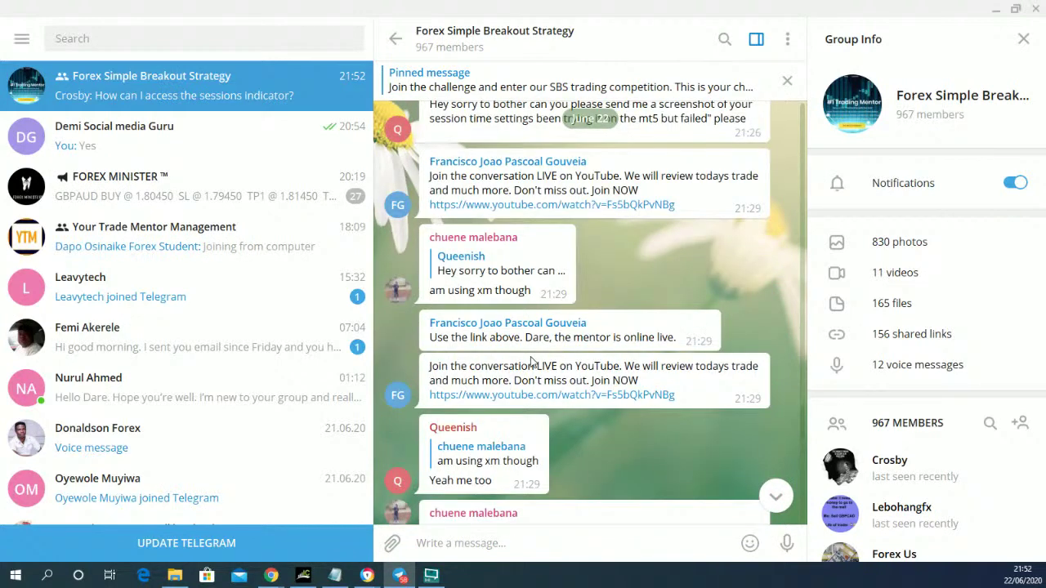
scroll(524, 327, up, 1)
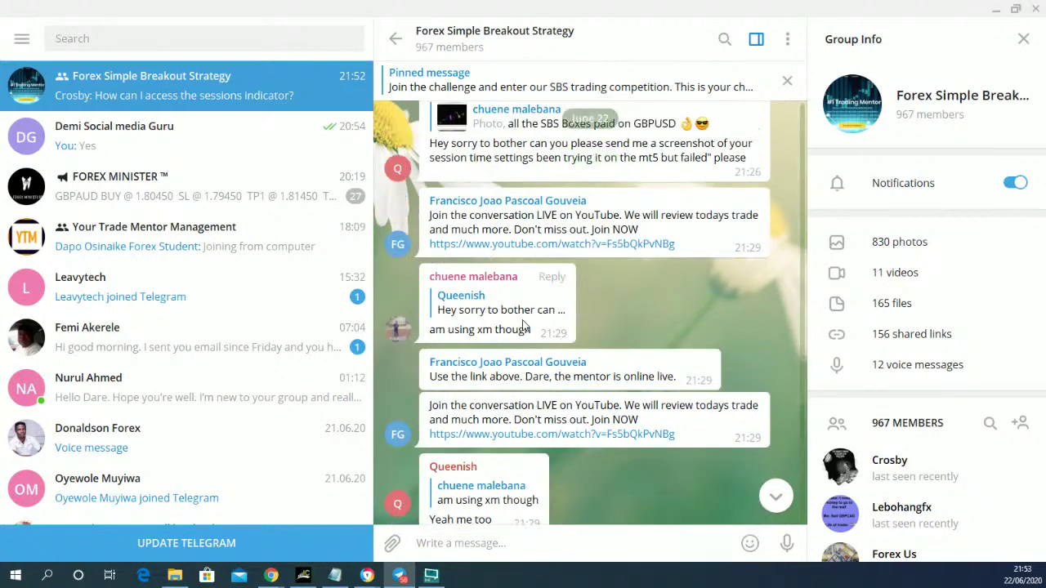
scroll(524, 325, up, 6)
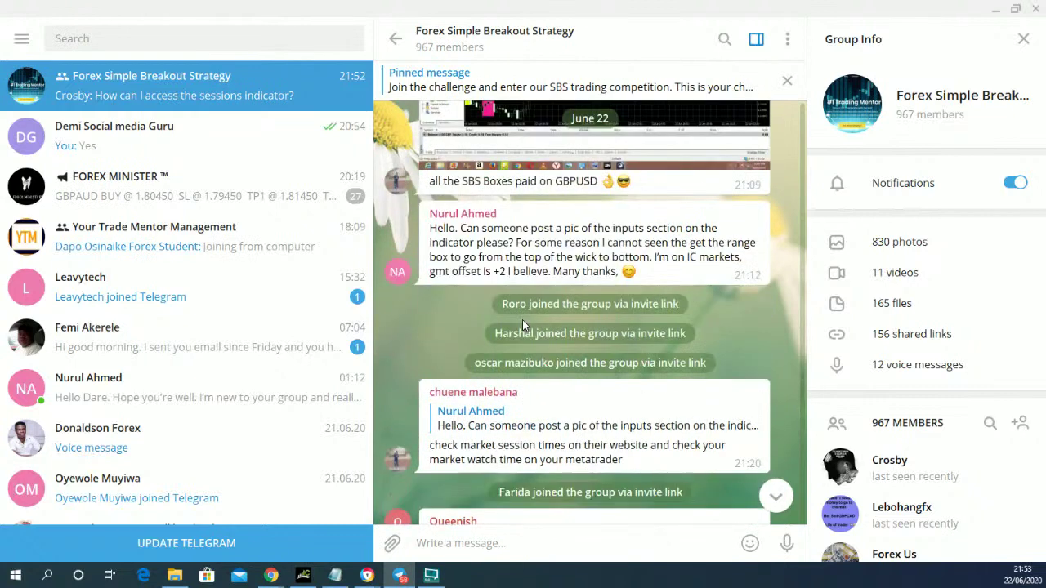
scroll(522, 324, up, 3)
scroll(524, 326, up, 1)
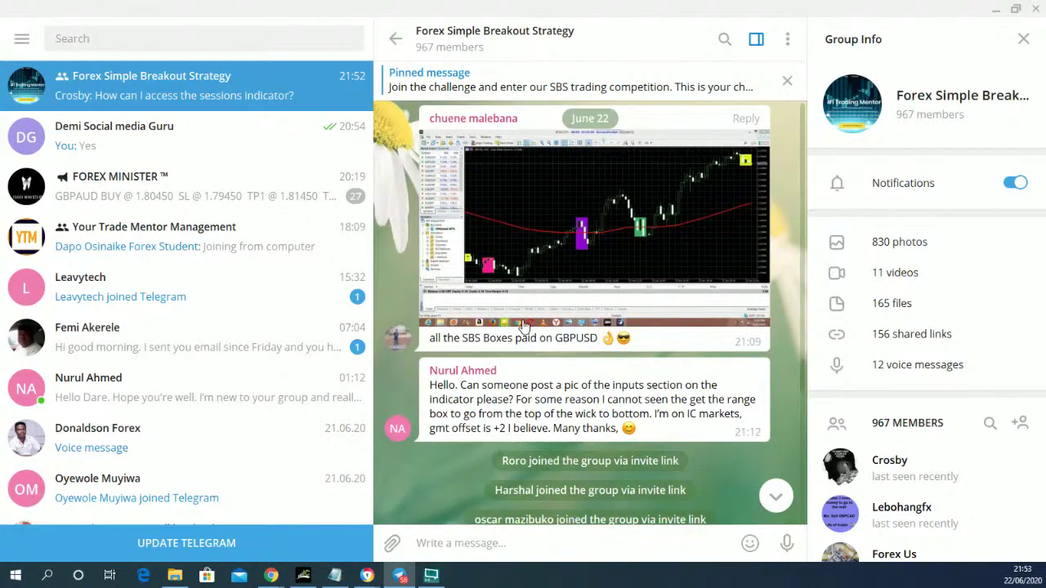
scroll(524, 326, up, 8)
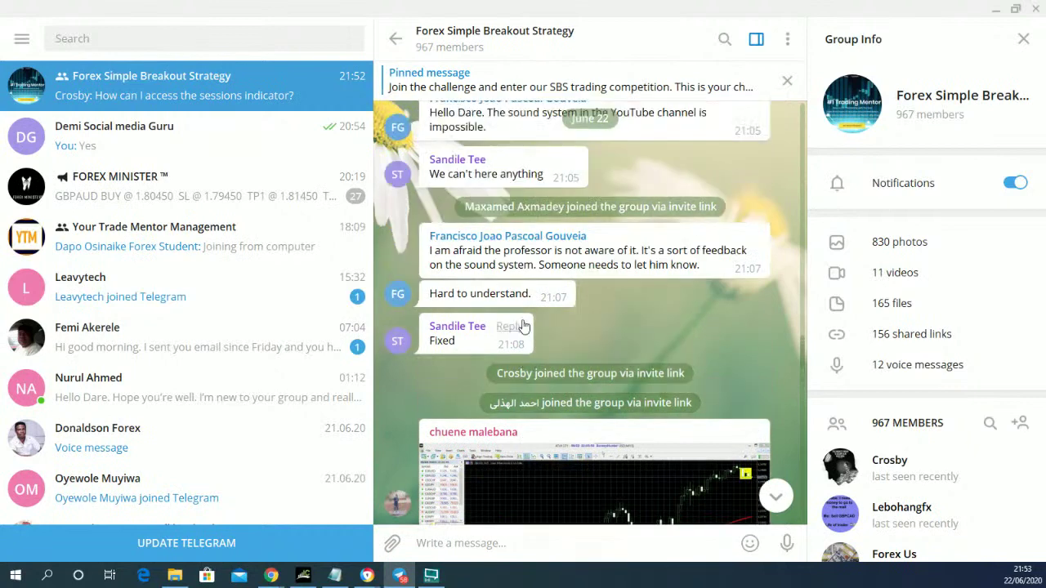
scroll(524, 326, up, 12)
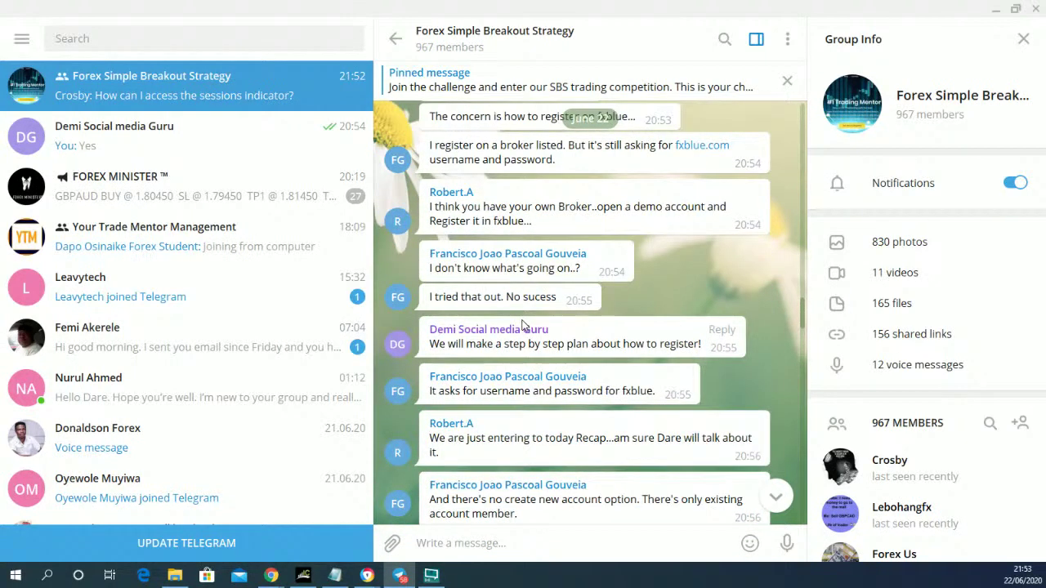
scroll(524, 324, up, 6)
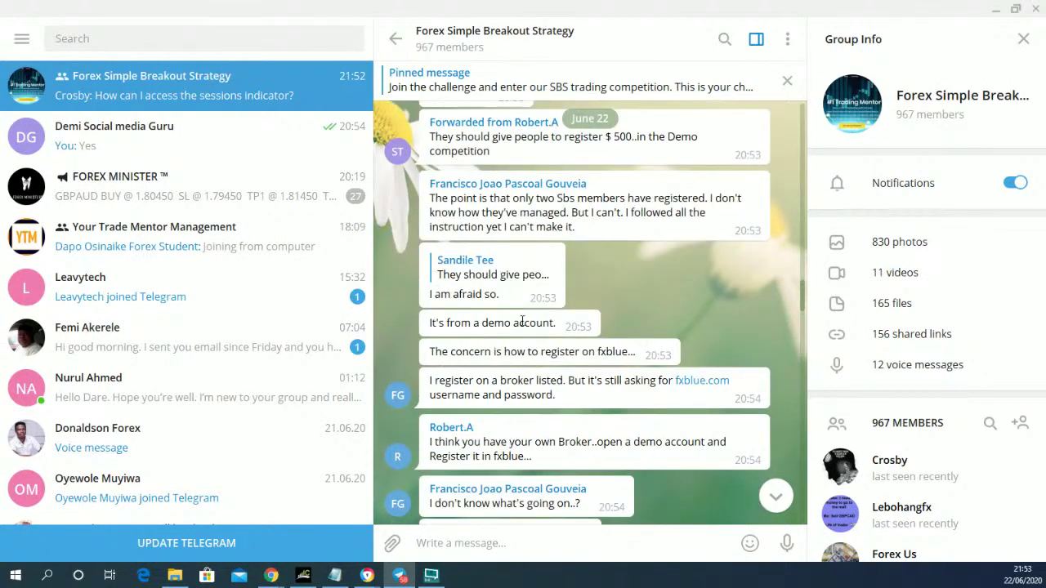
scroll(524, 325, up, 7)
scroll(524, 326, up, 6)
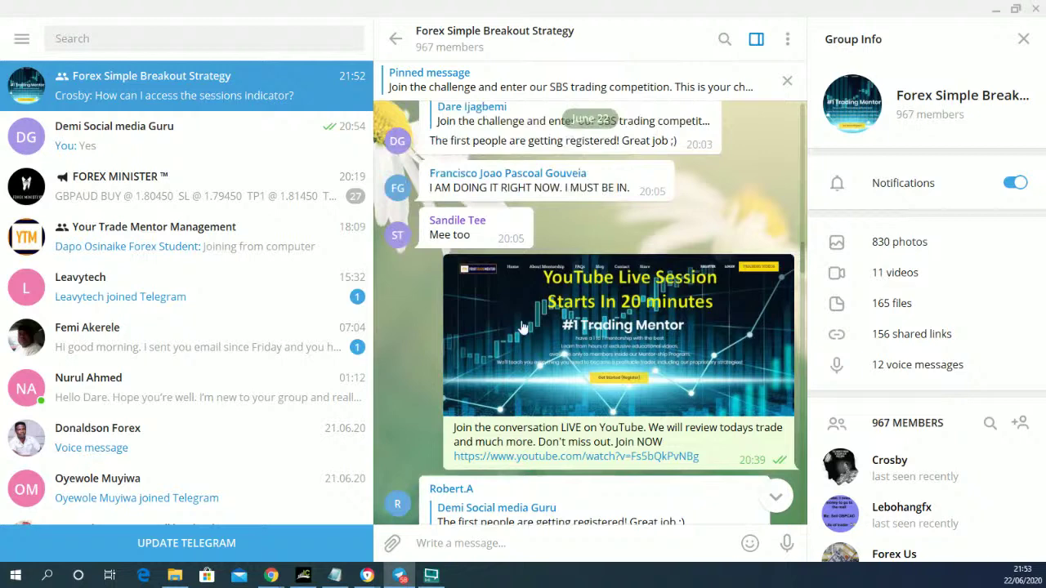
scroll(524, 327, up, 10)
- Copy the link to the pinned SBS trading competition message
right_click(615, 282)
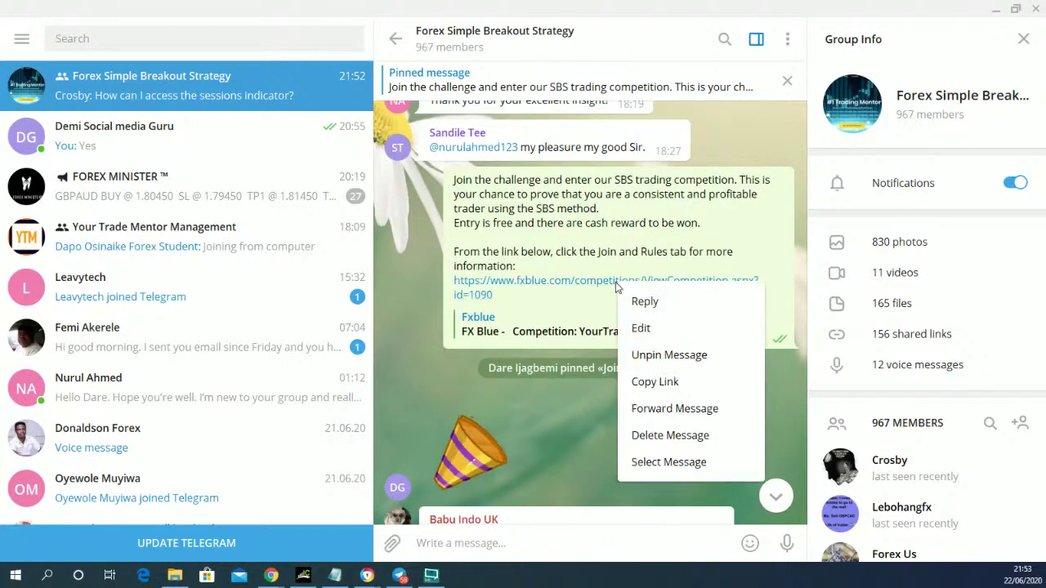
click(658, 384)
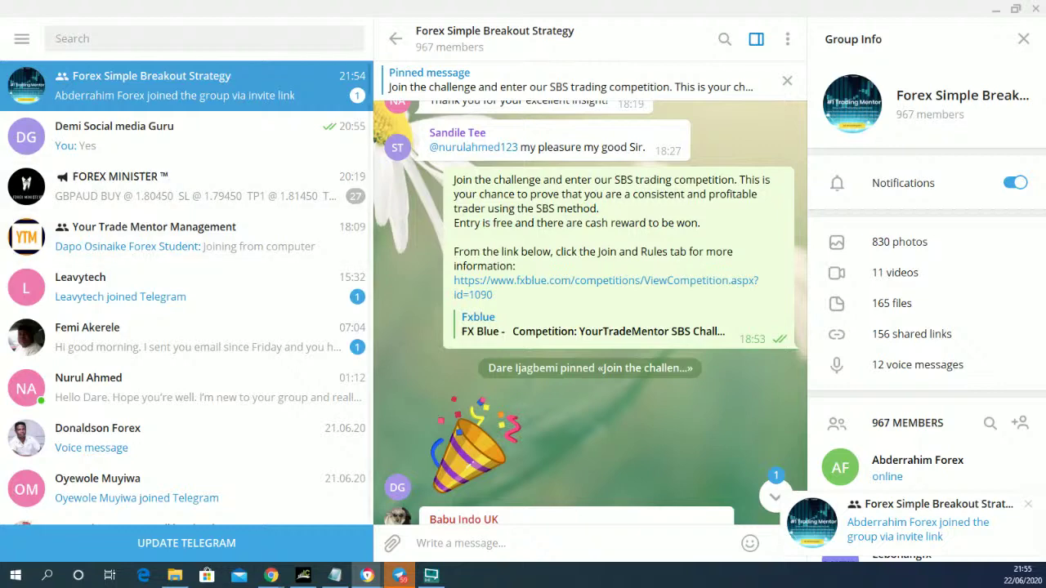
- Briefly check a contact's chat and the MT4 window, then return to the Forex Simple Breakout Strategy group
click(116, 131)
click(120, 100)
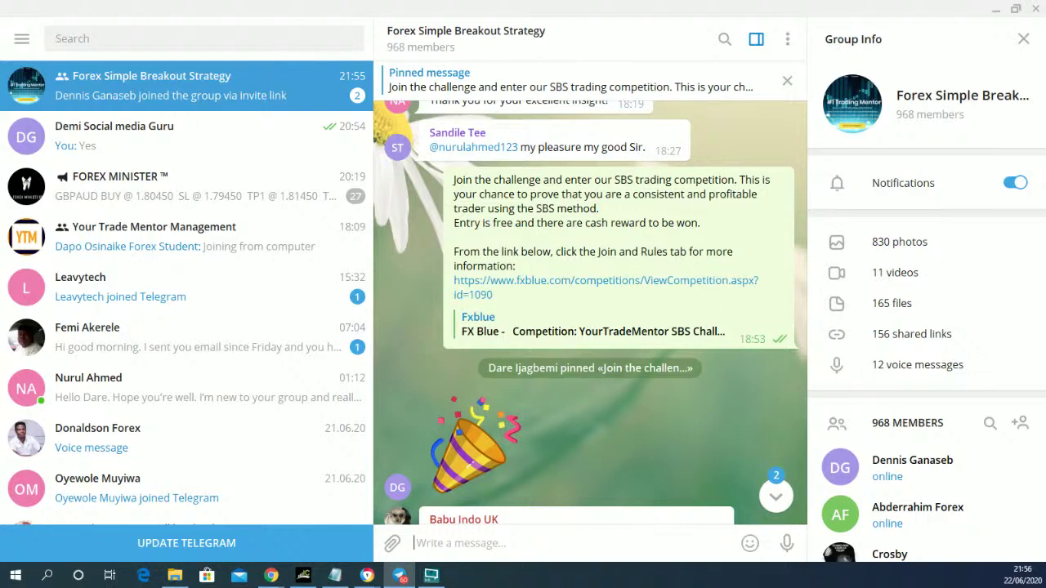
key(alt+Tab)
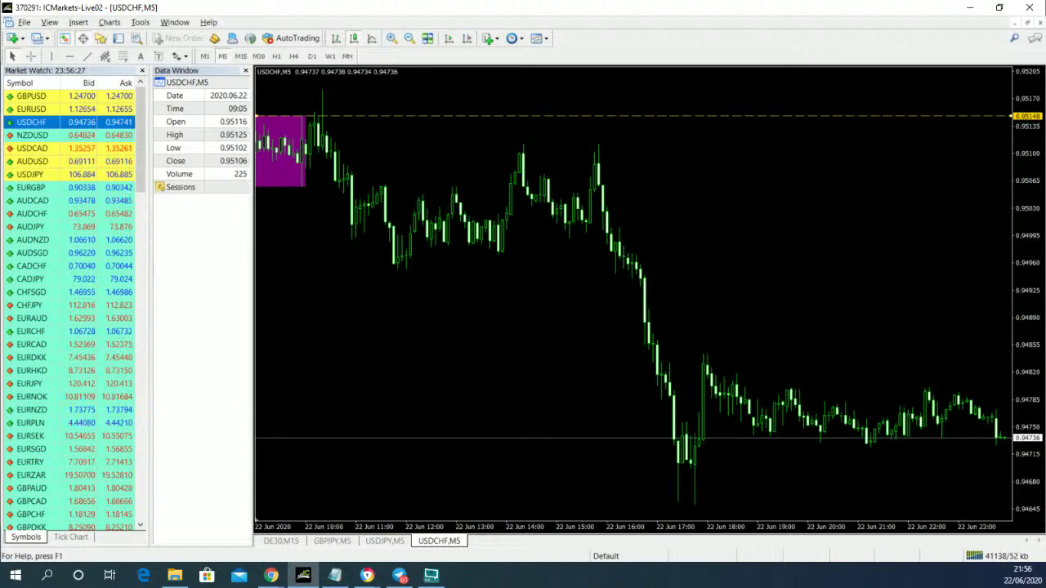
key(alt+Tab)
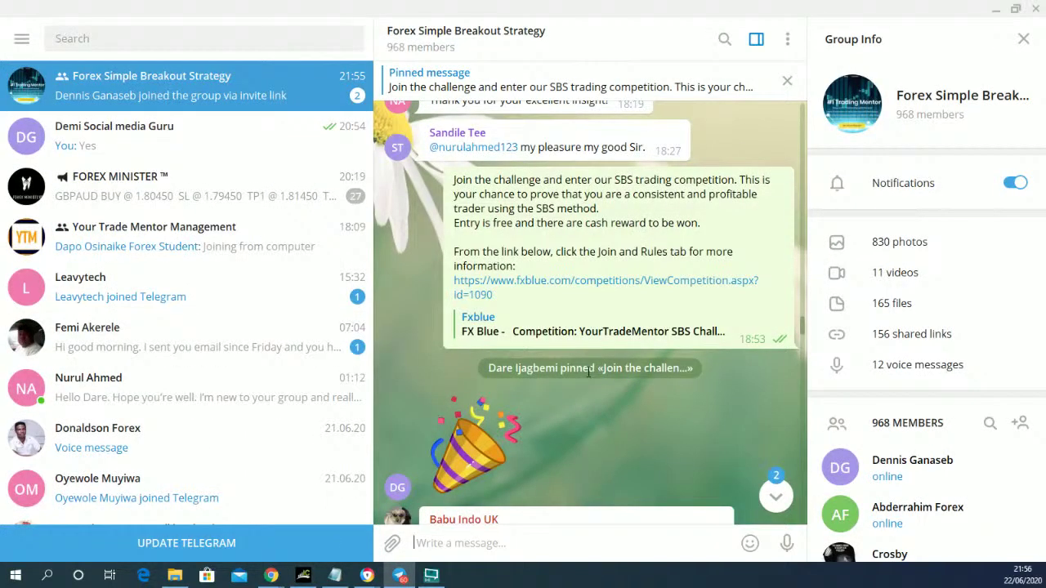
click(773, 495)
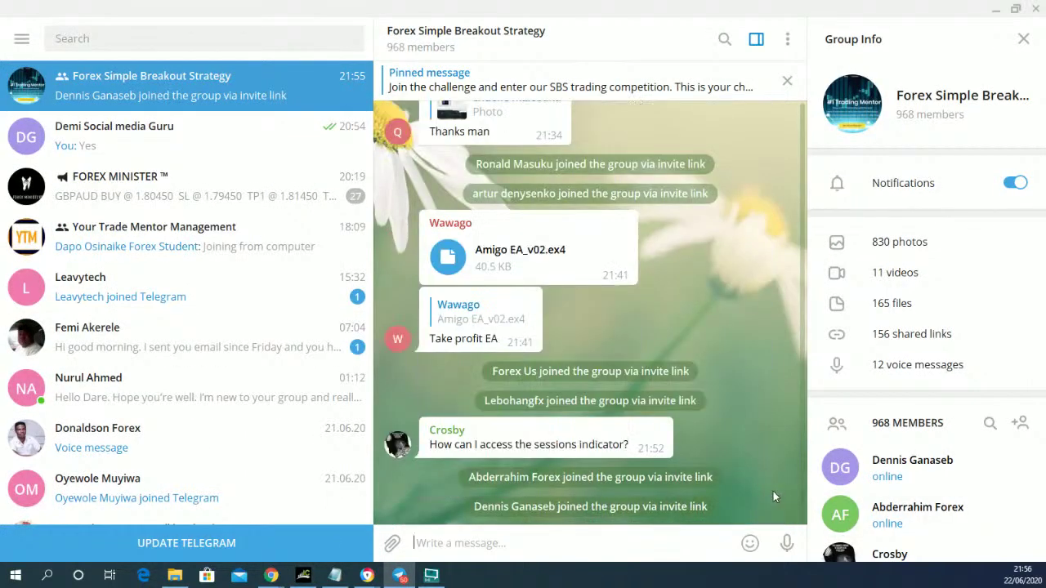
scroll(704, 450, up, 3)
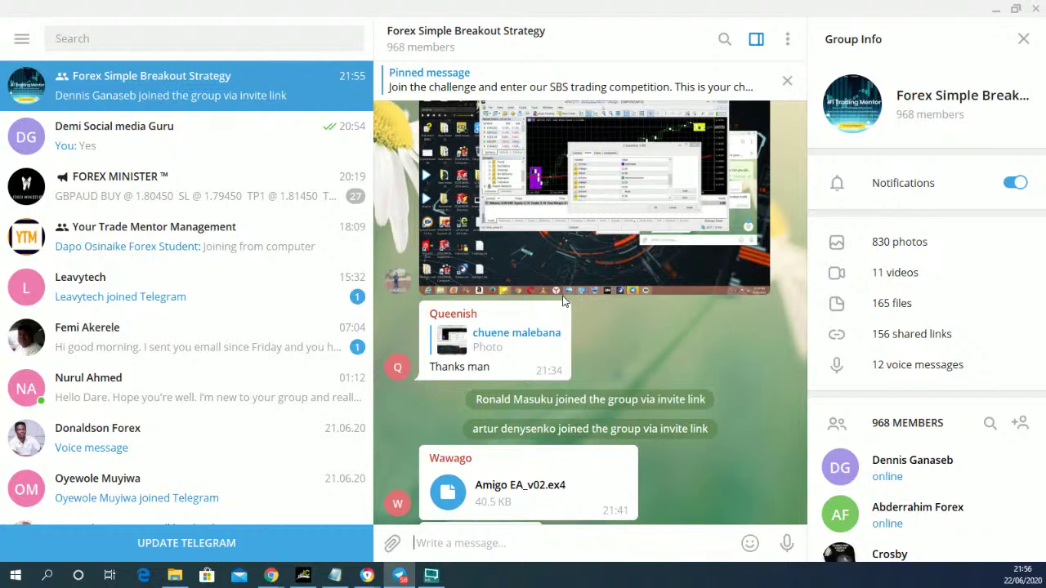
scroll(563, 301, up, 3)
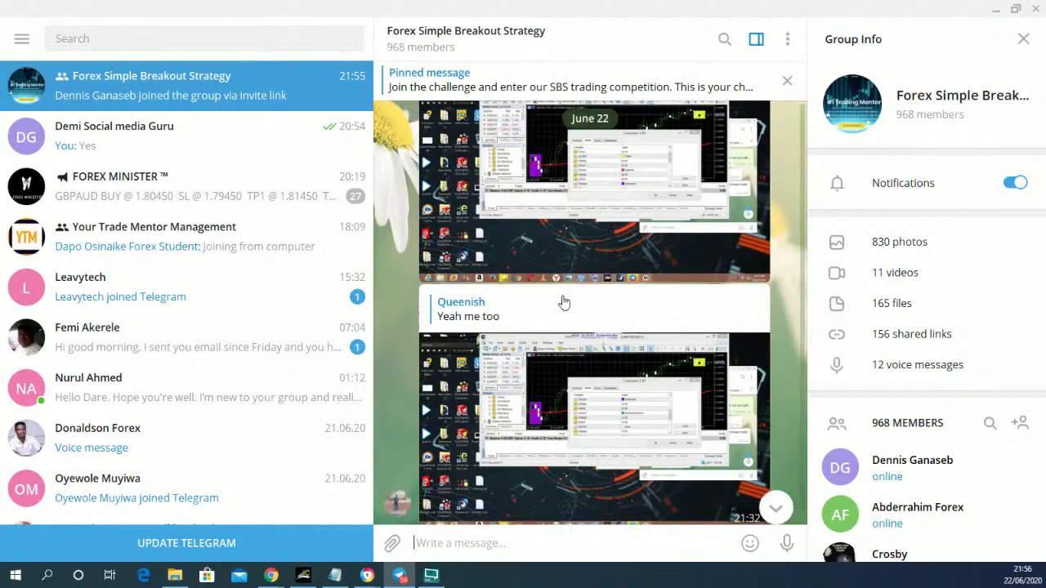
scroll(563, 301, down, 4)
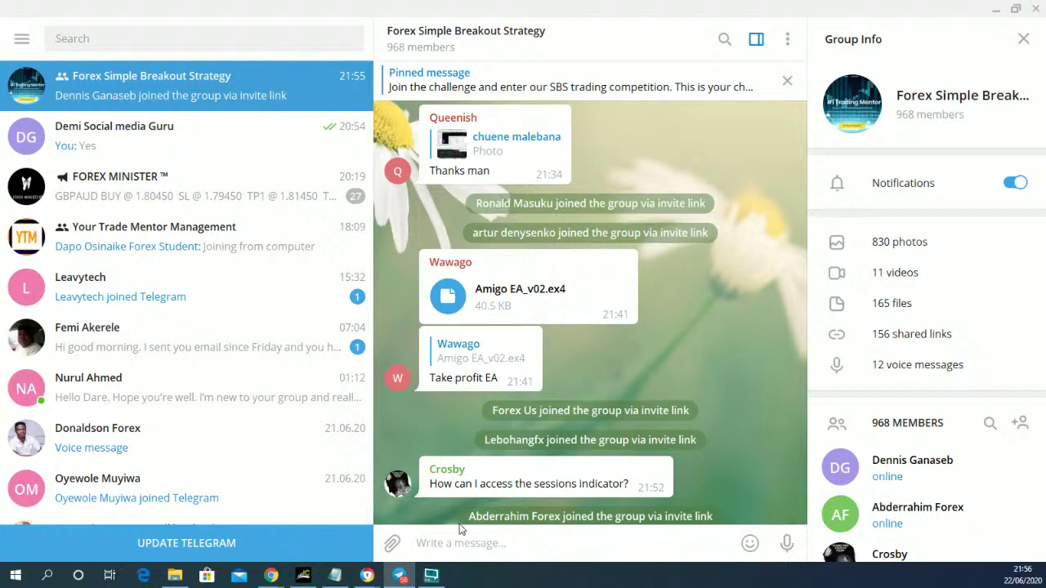
- Bring MetaTrader 4's USDCHF M5 chart to the front, then Alt+Tab between windows
click(303, 575)
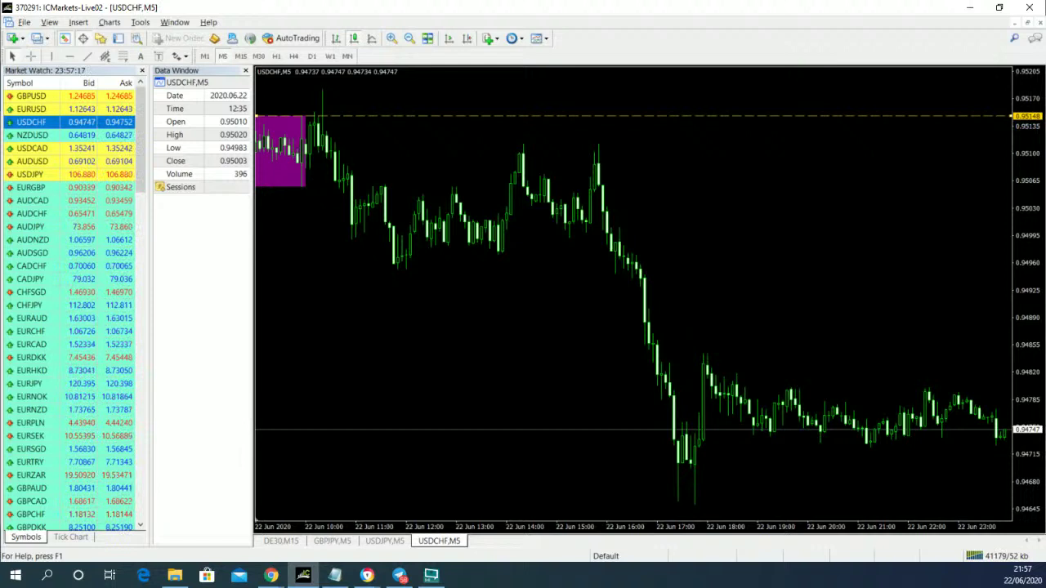
key(alt+Tab)
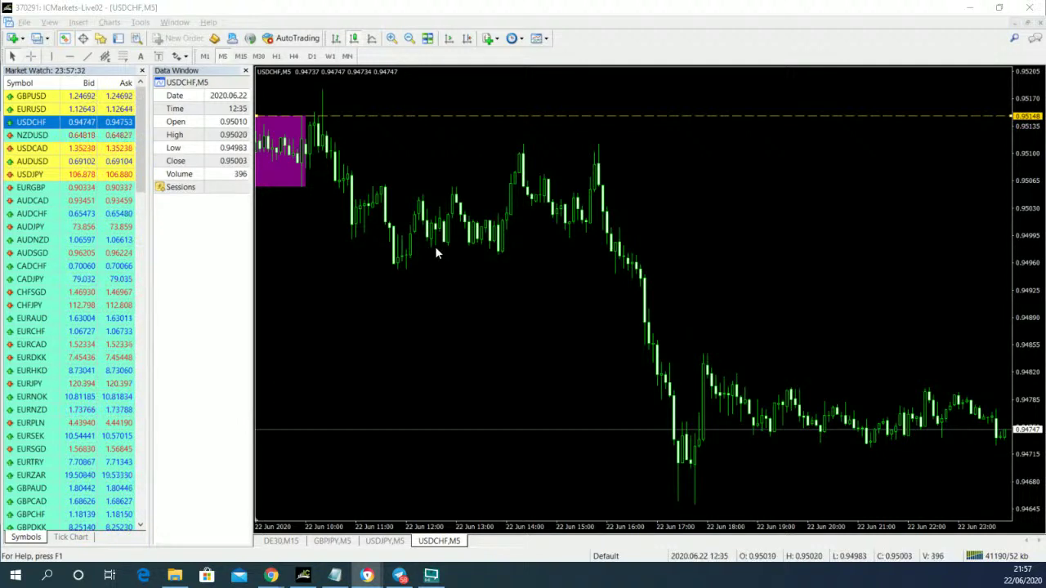
- Make the top horizontal line a solid, thickest-width gold line in its properties
right_click(370, 119)
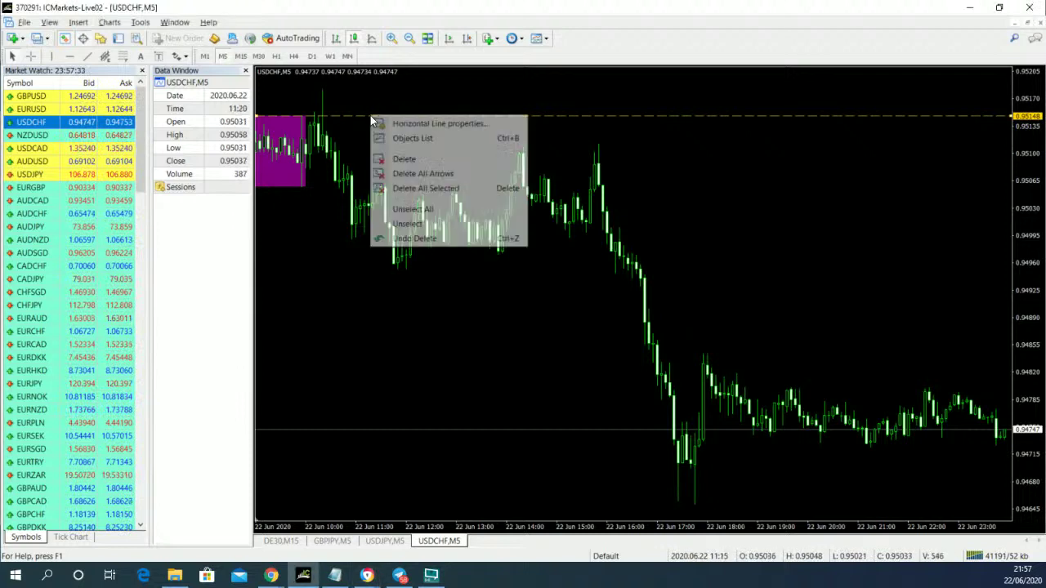
click(391, 125)
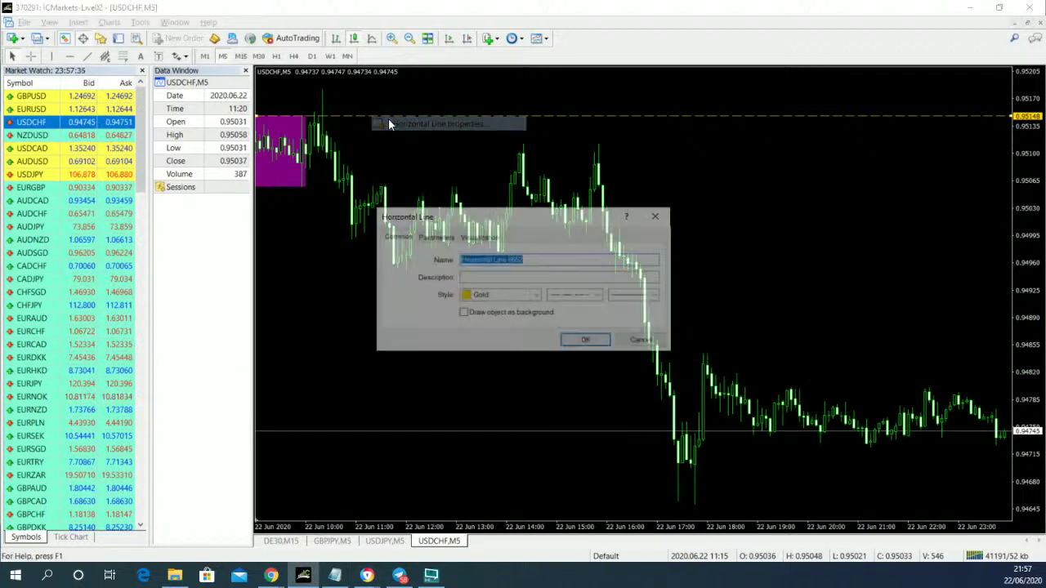
click(635, 295)
click(634, 328)
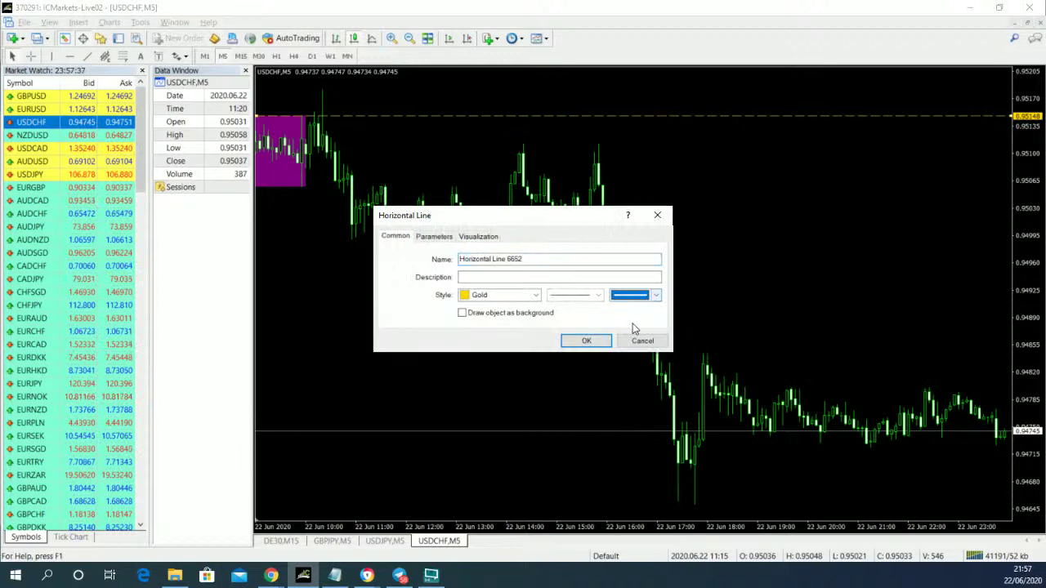
click(594, 340)
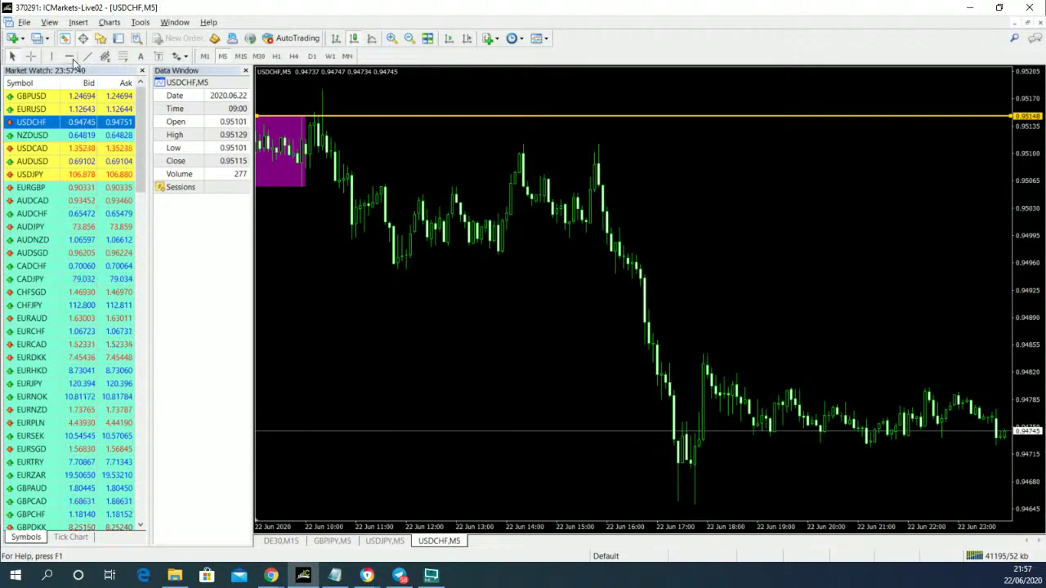
- Add a gold horizontal line at 0.95056 and align the top line to 0.95149
click(70, 56)
click(285, 188)
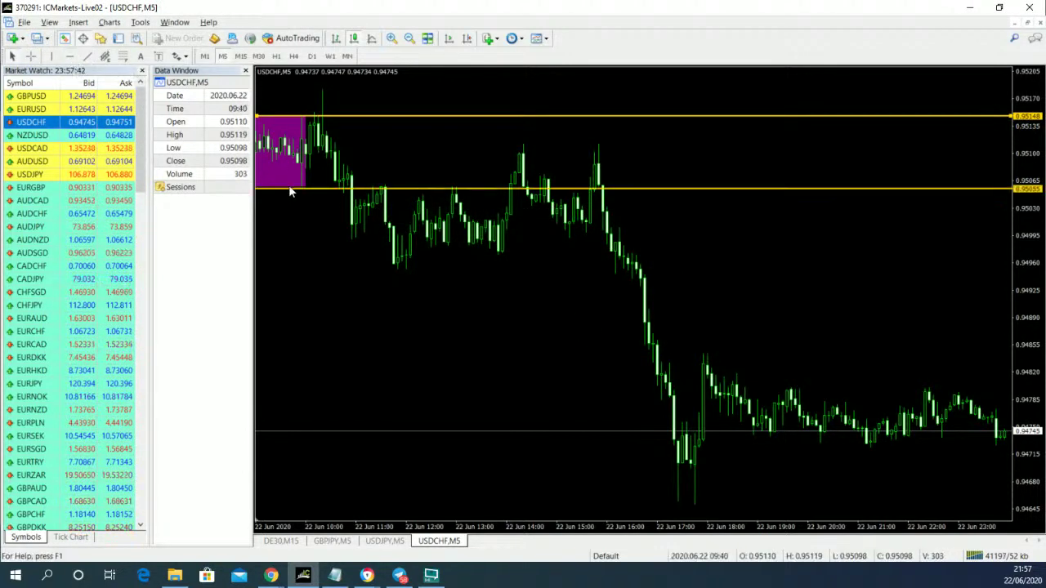
double_click(289, 186)
drag(290, 187, 290, 190)
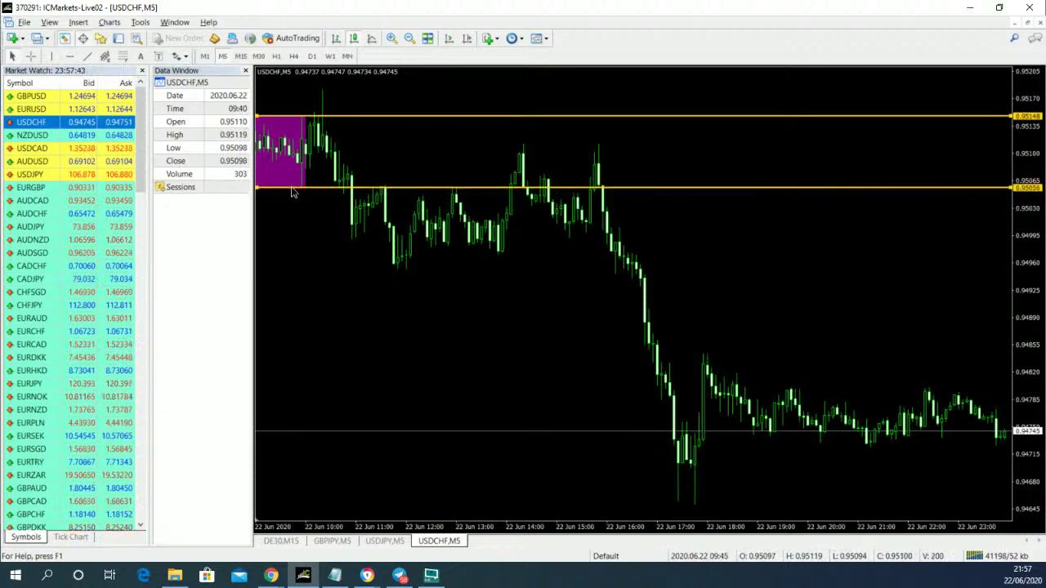
drag(288, 114, 286, 112)
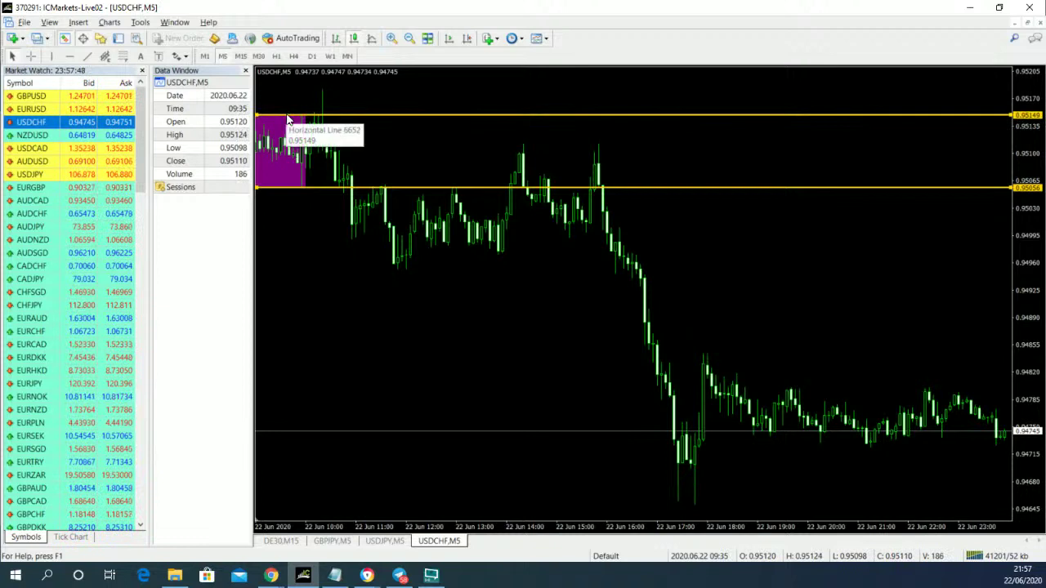
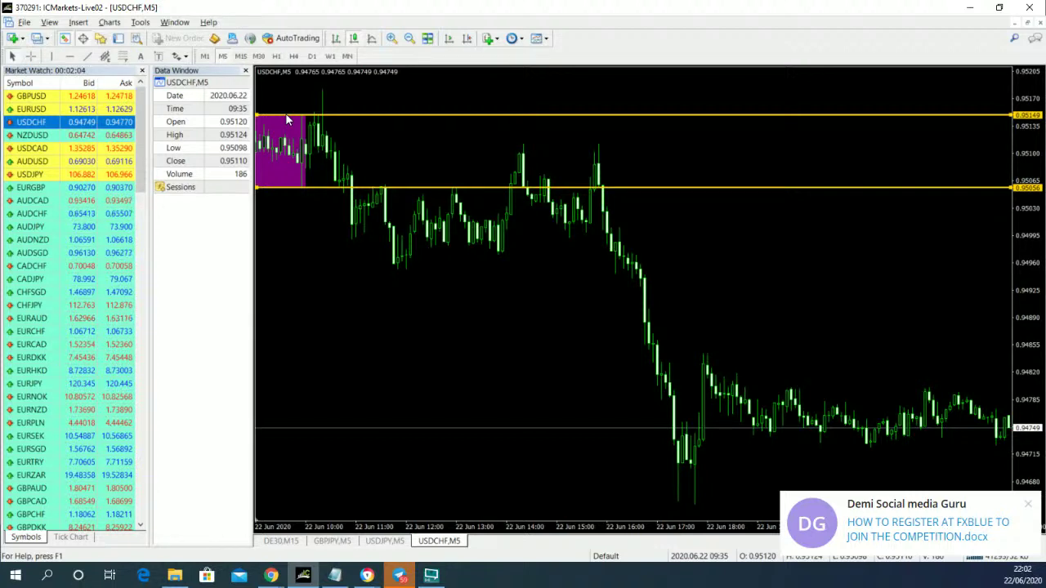
- Read exact bar prices with the crosshair, then pan to show candles before the box
click(286, 118)
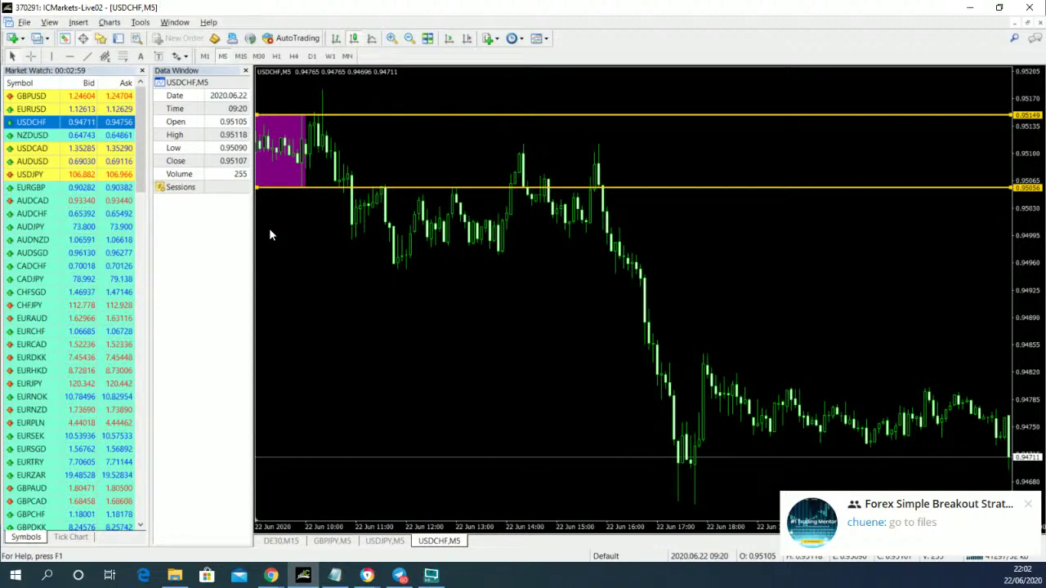
middle_click(268, 228)
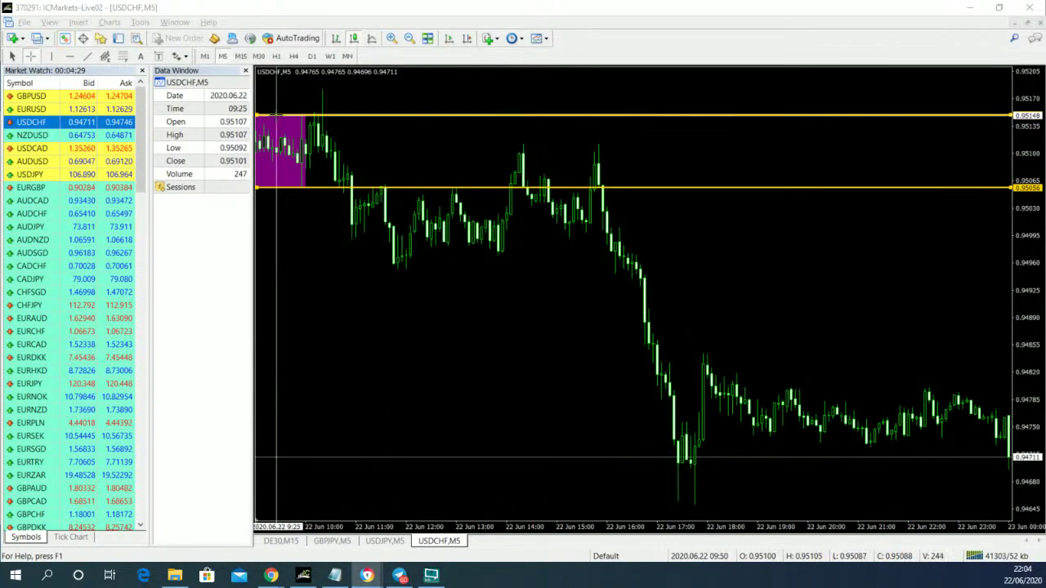
click(369, 357)
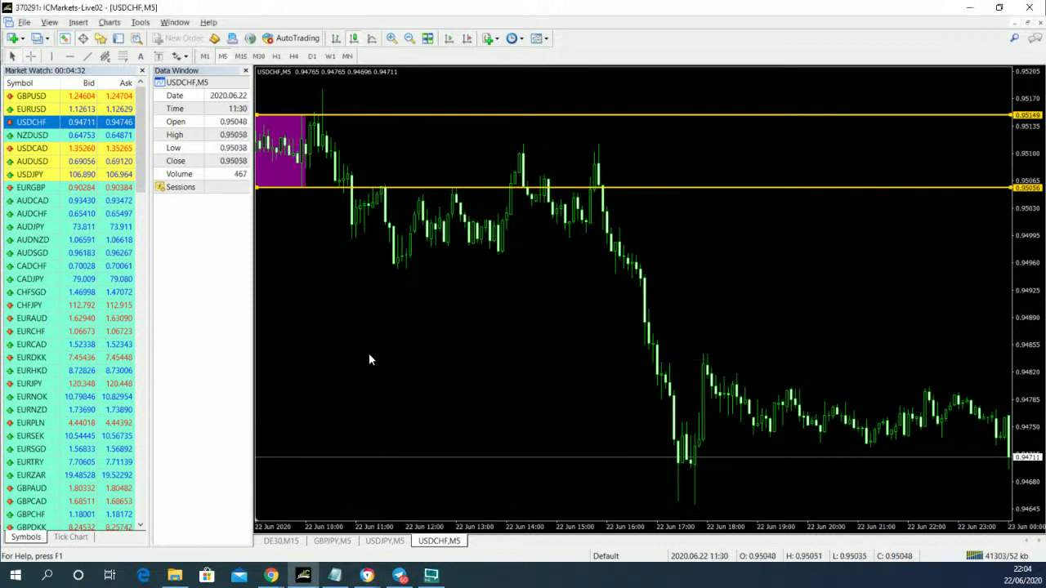
drag(369, 357, 474, 354)
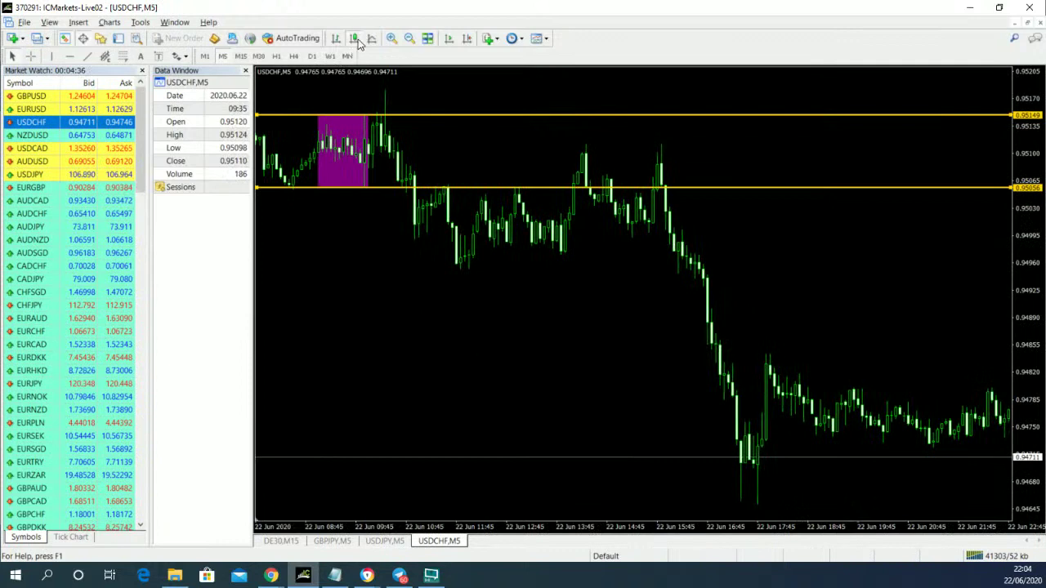
- Zoom in and nudge the lower yellow line up to the box bottom at 0.95057
click(392, 40)
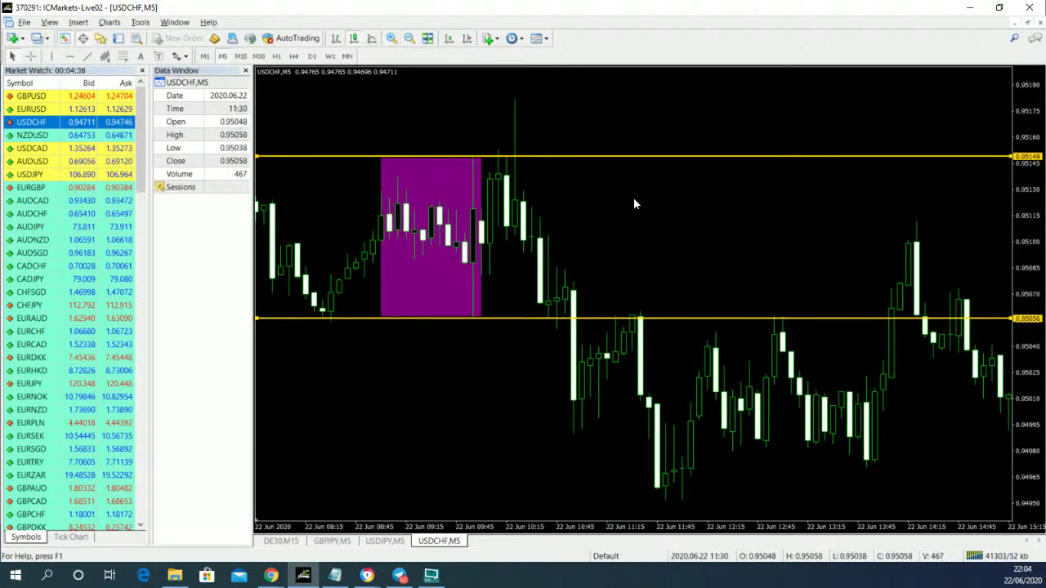
scroll(629, 208, down, 3)
scroll(615, 218, up, 2)
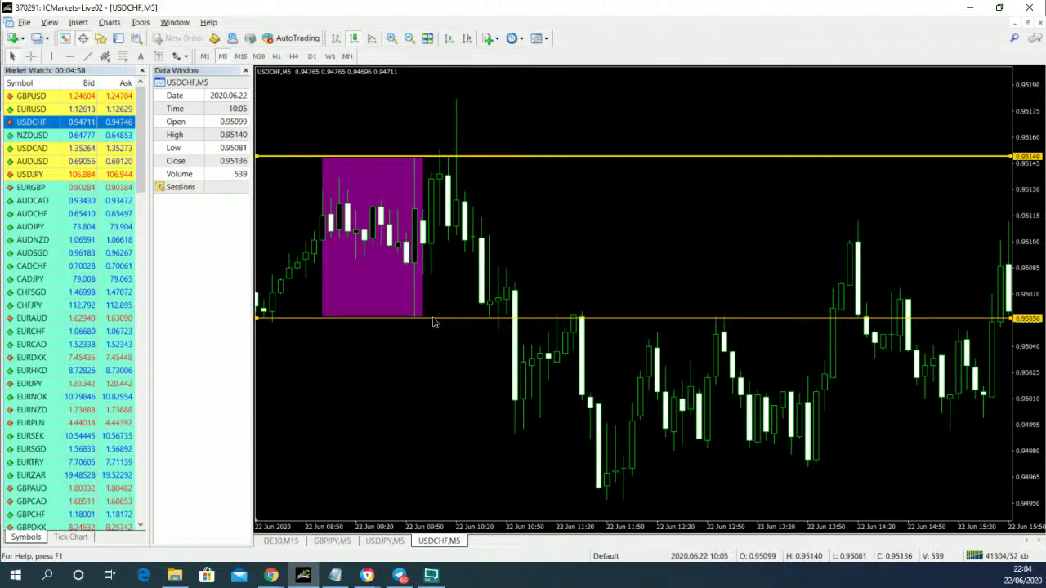
drag(429, 323, 434, 322)
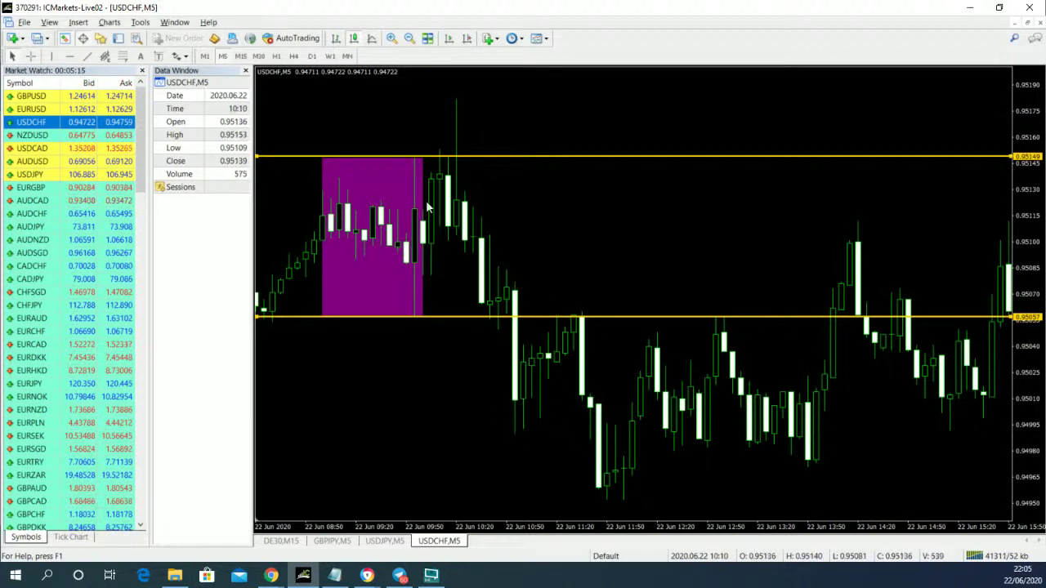
click(391, 38)
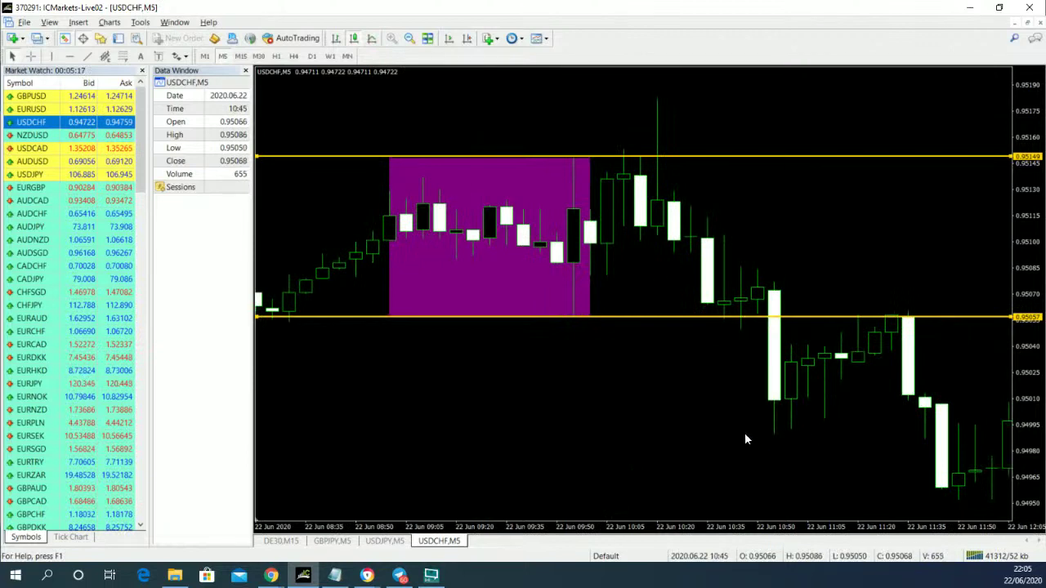
- Scroll the USDCHF M5 chart to view the session box range from 0.95149 to 0.95057
scroll(744, 432, down, 5)
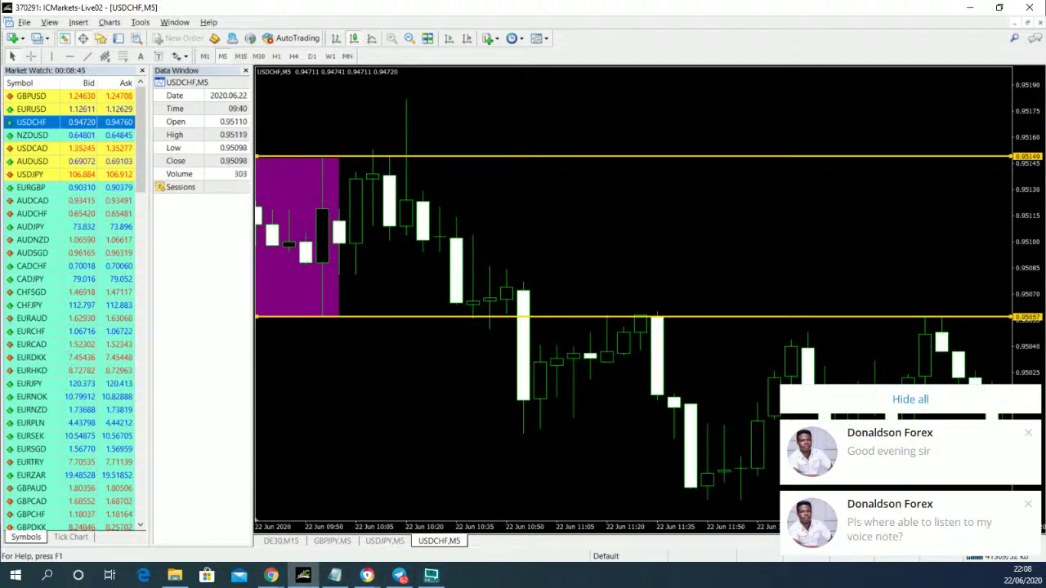
- Switch to Telegram, scroll up the group chat and view the GBPUSD M15 session-box screenshot full-screen
click(399, 575)
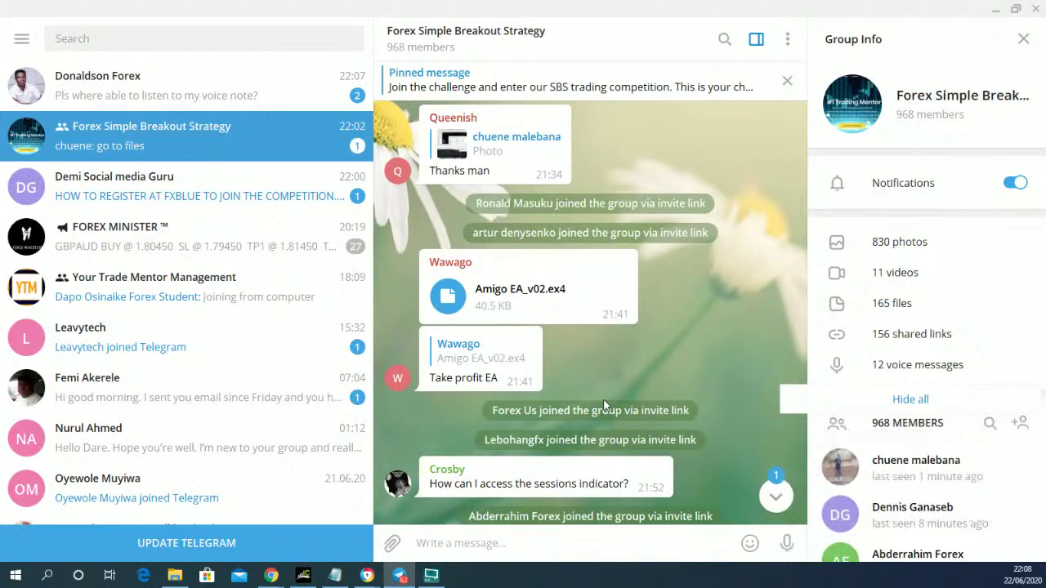
scroll(603, 402, up, 10)
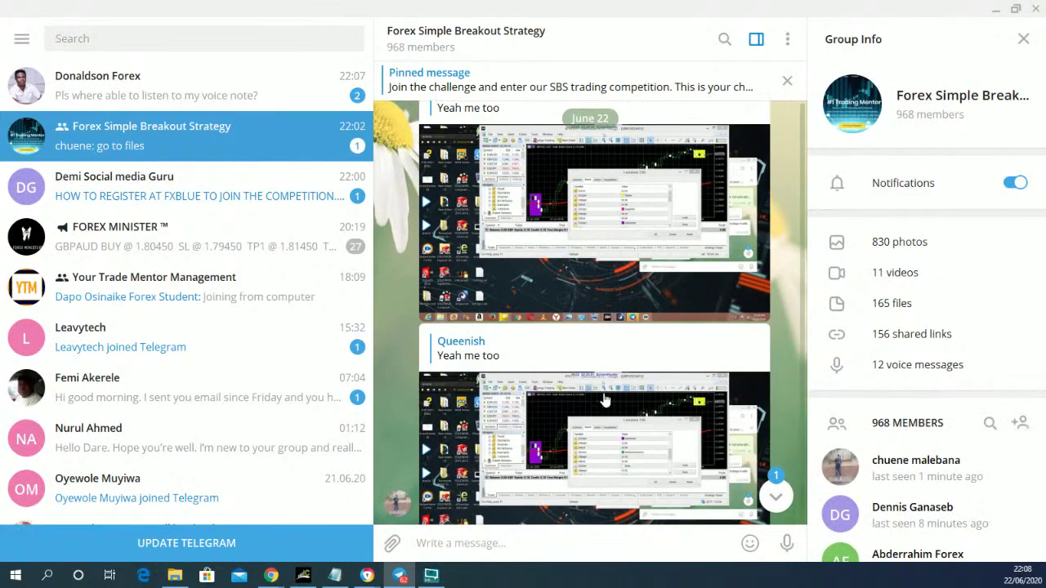
scroll(603, 402, up, 10)
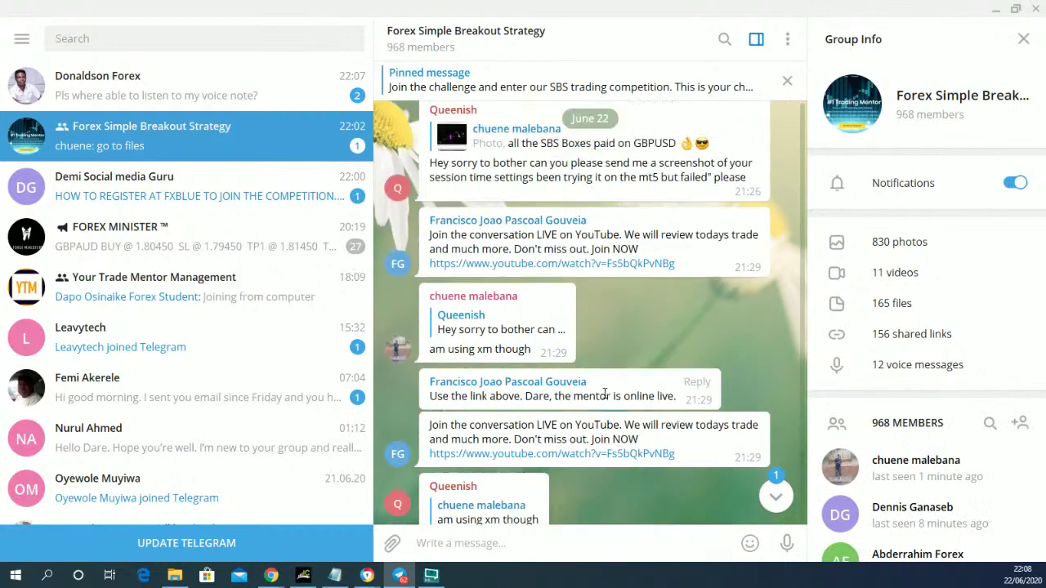
scroll(606, 391, up, 10)
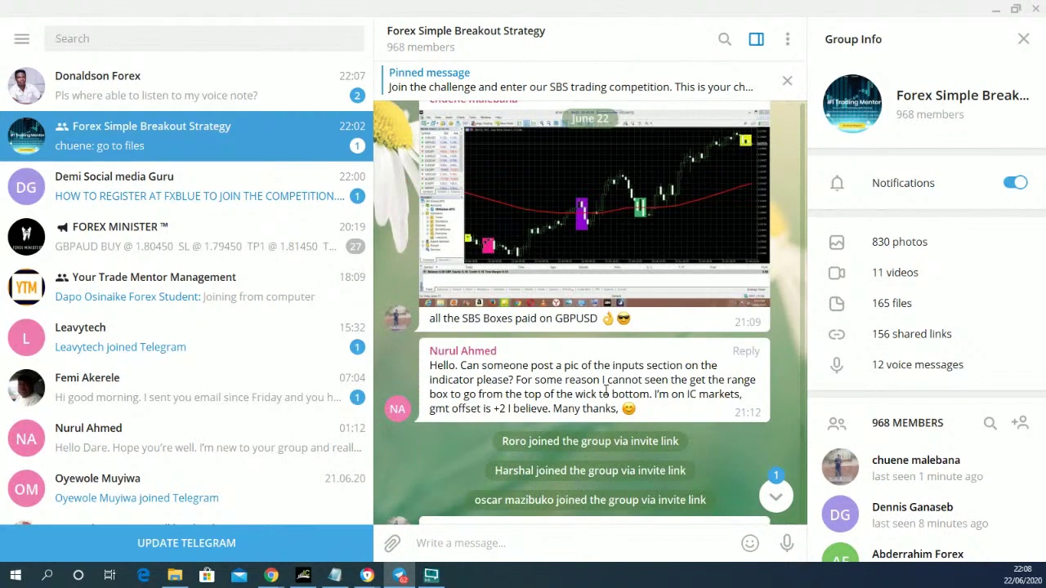
click(623, 237)
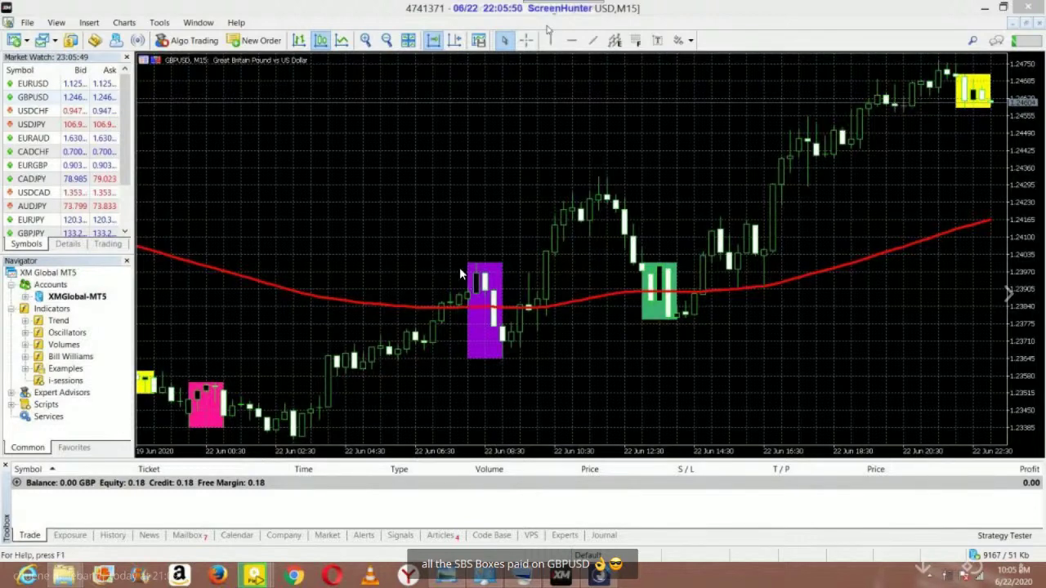
- Leave the GBPUSD screenshot and scroll up to the June 22 chart captioned 'TP2 smashed'
click(1013, 41)
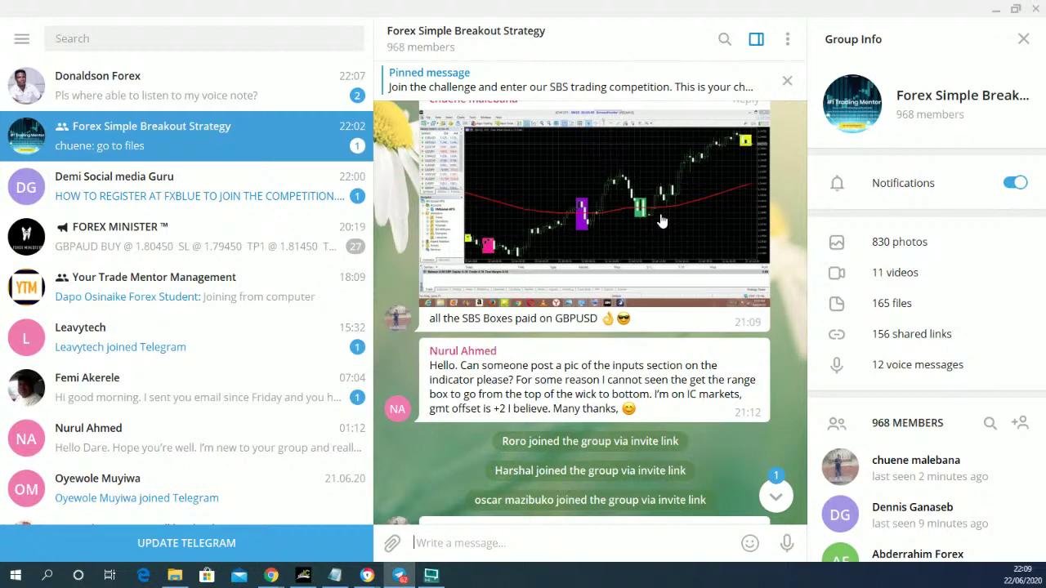
scroll(583, 311, up, 5)
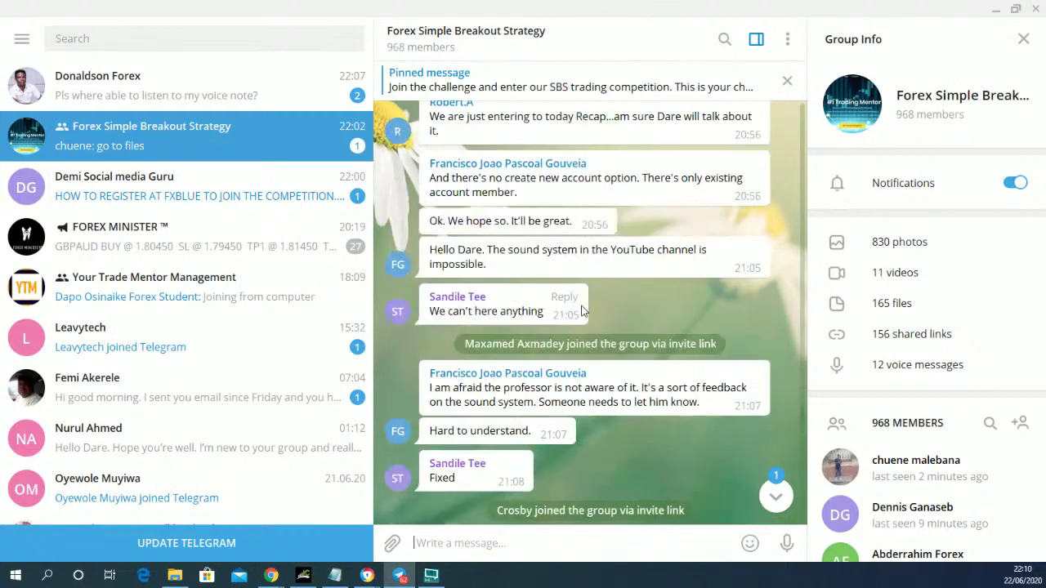
scroll(583, 311, up, 10)
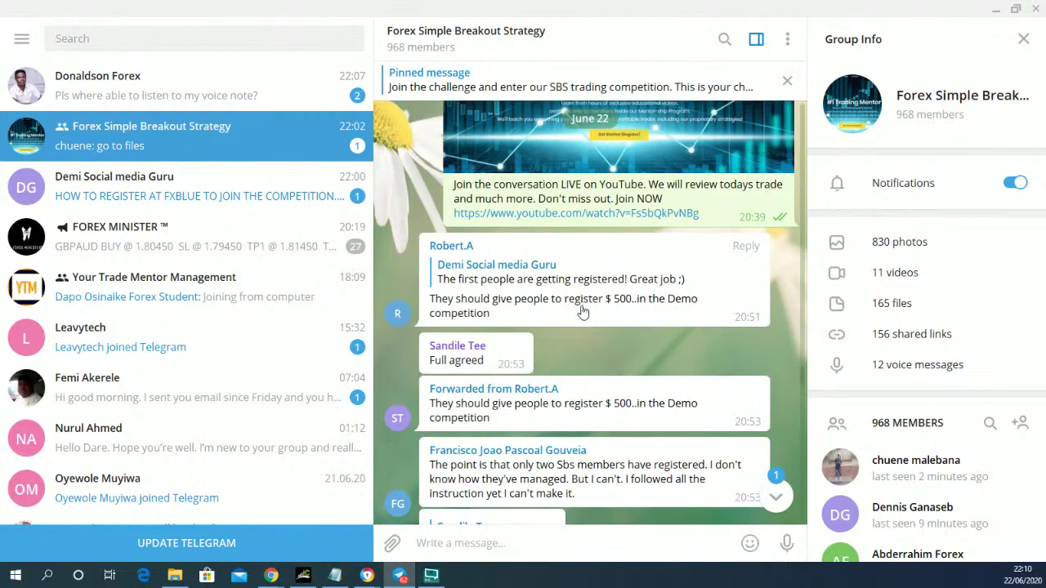
scroll(582, 312, up, 15)
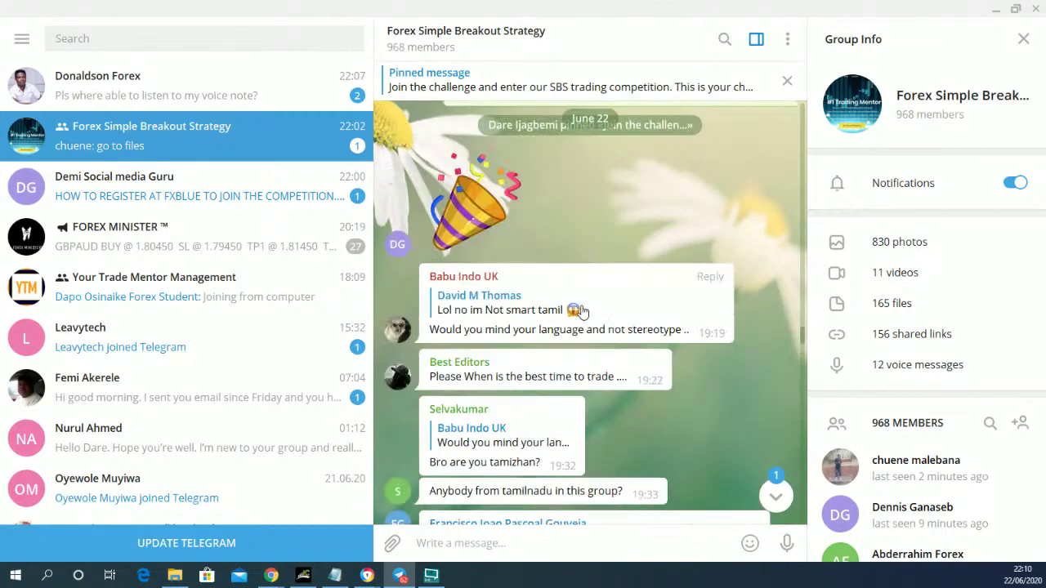
scroll(582, 311, up, 10)
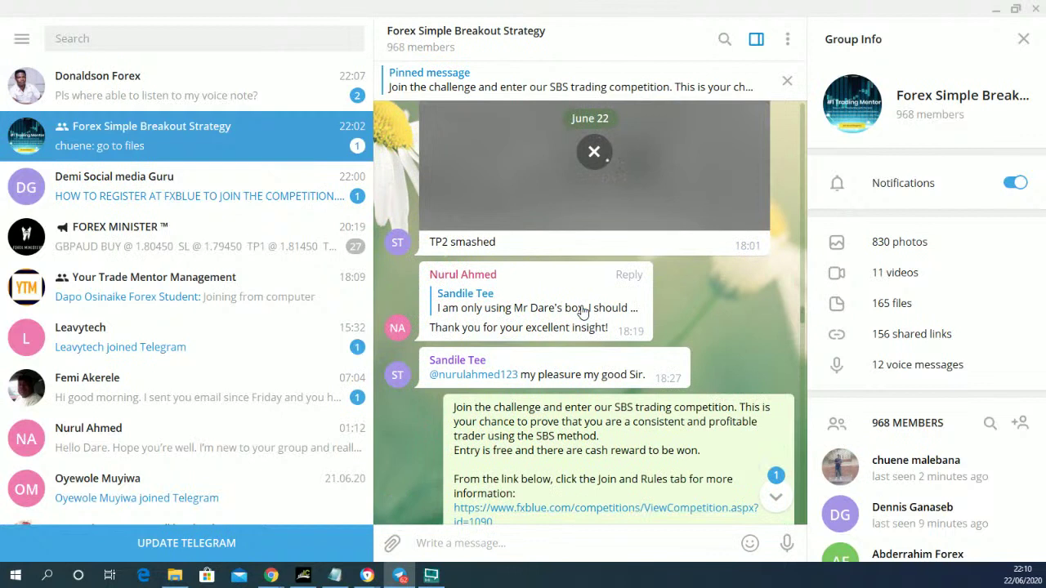
scroll(582, 311, up, 1)
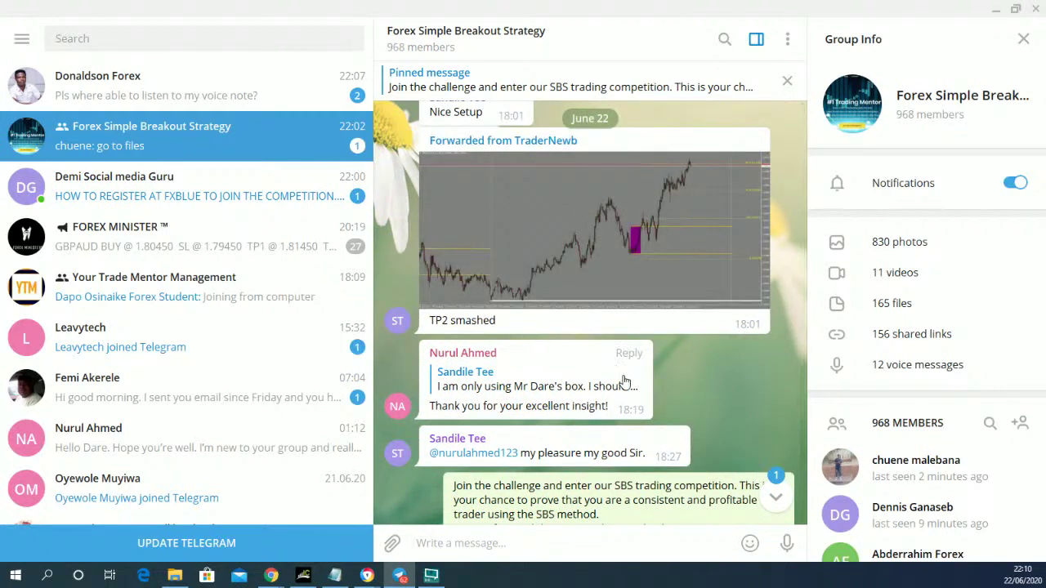
- View the forwarded 'TP2 smashed' GBPUSD M5 chart in the photo viewer
click(601, 277)
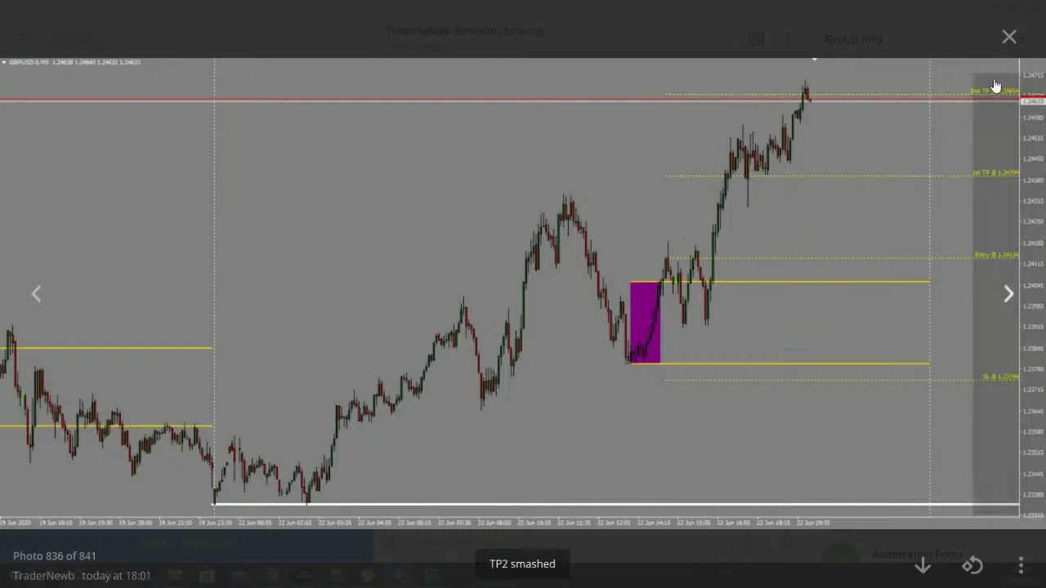
- Close the 'TP2 smashed' photo and scroll back through the group's older messages
click(1009, 37)
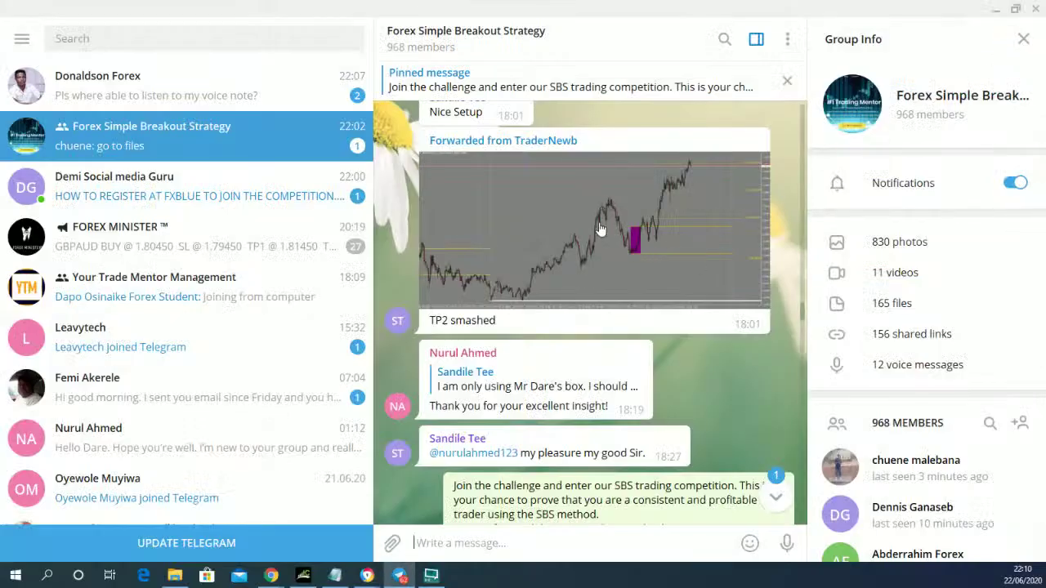
scroll(613, 245, up, 1)
scroll(620, 317, up, 5)
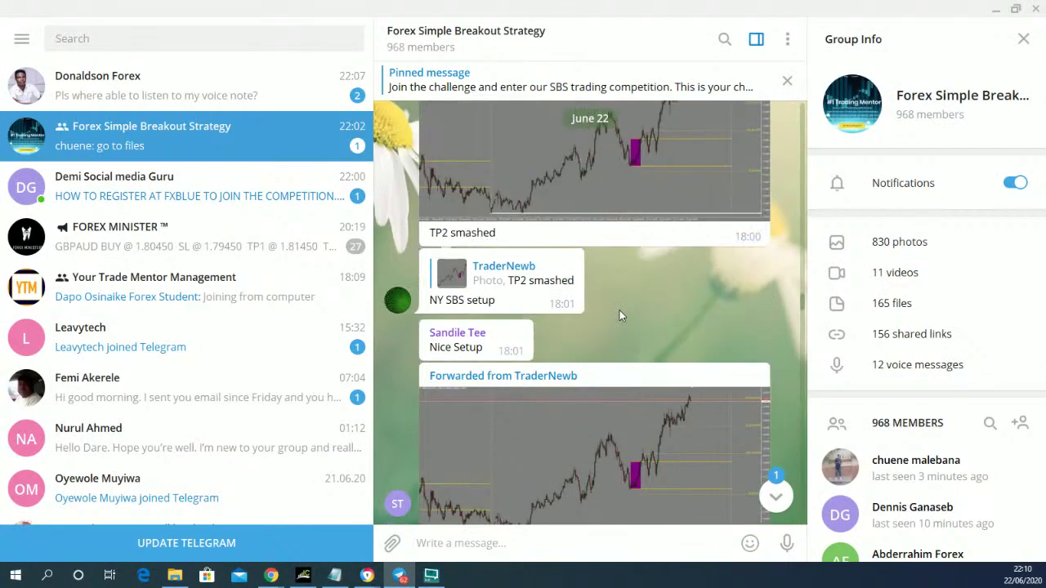
scroll(625, 327, up, 4)
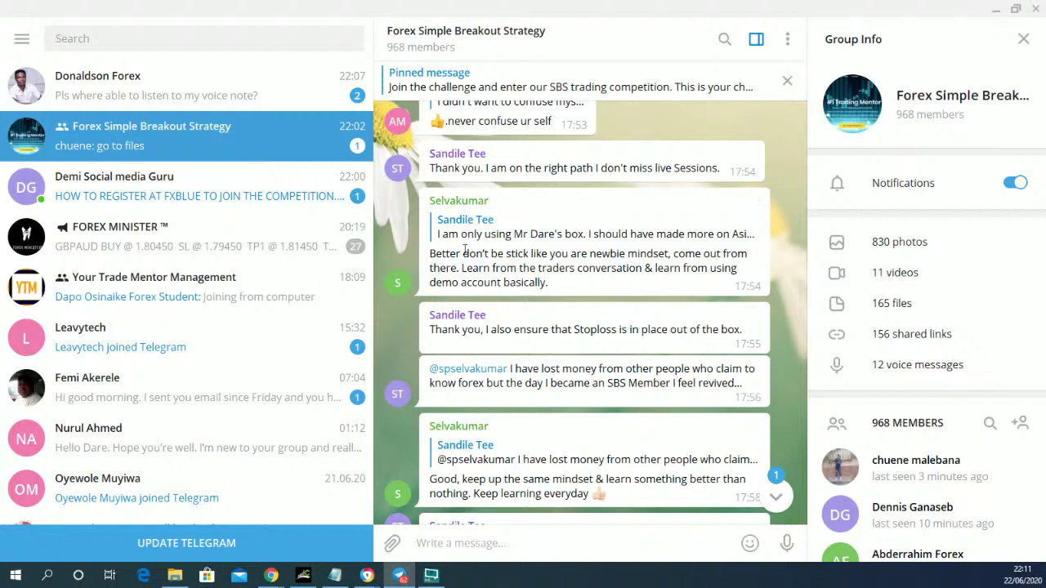
scroll(458, 376, down, 2)
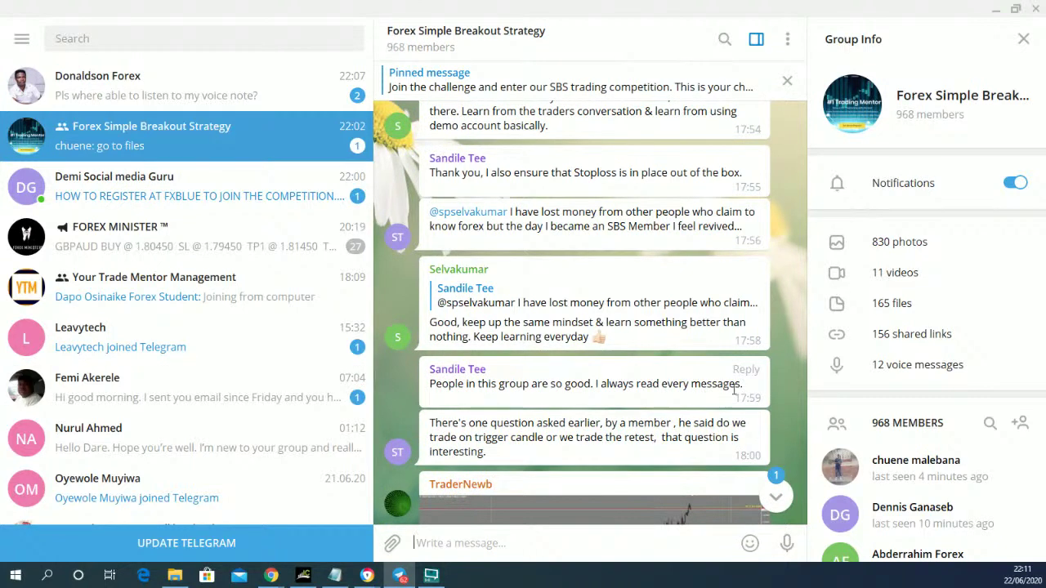
scroll(628, 390, up, 6)
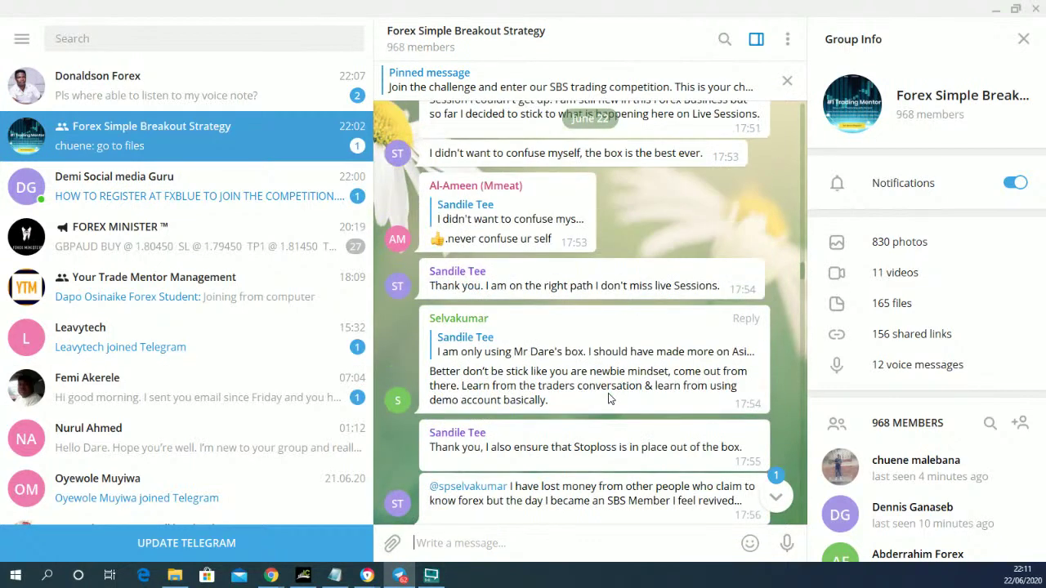
scroll(608, 393, up, 3)
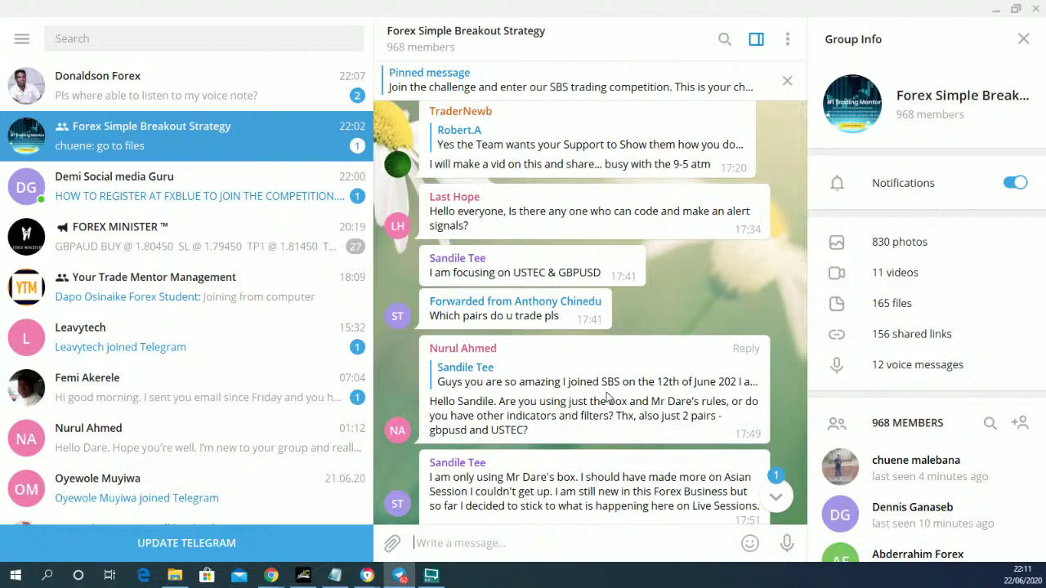
scroll(527, 445, up, 3)
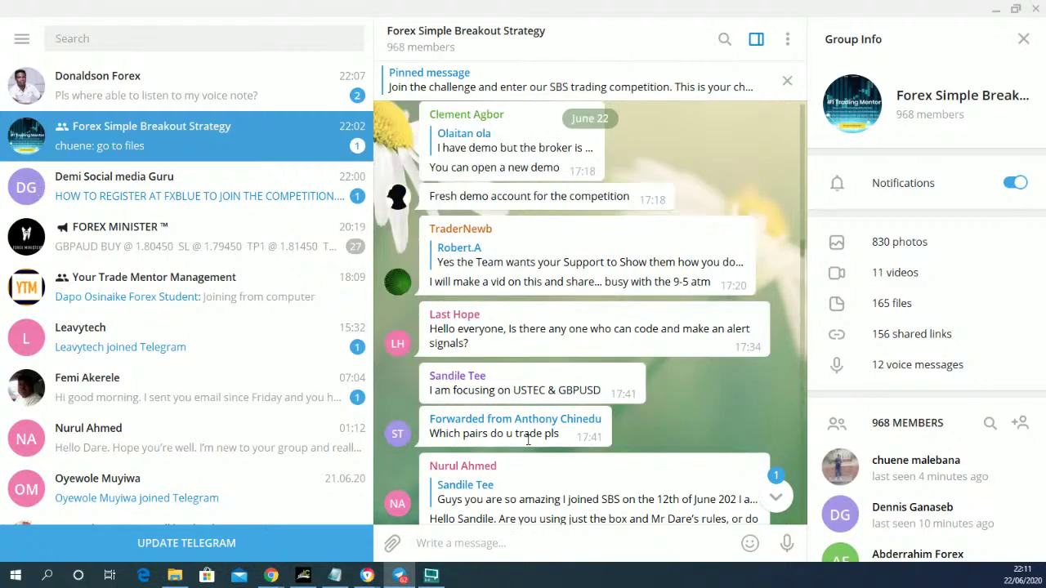
scroll(527, 445, up, 2)
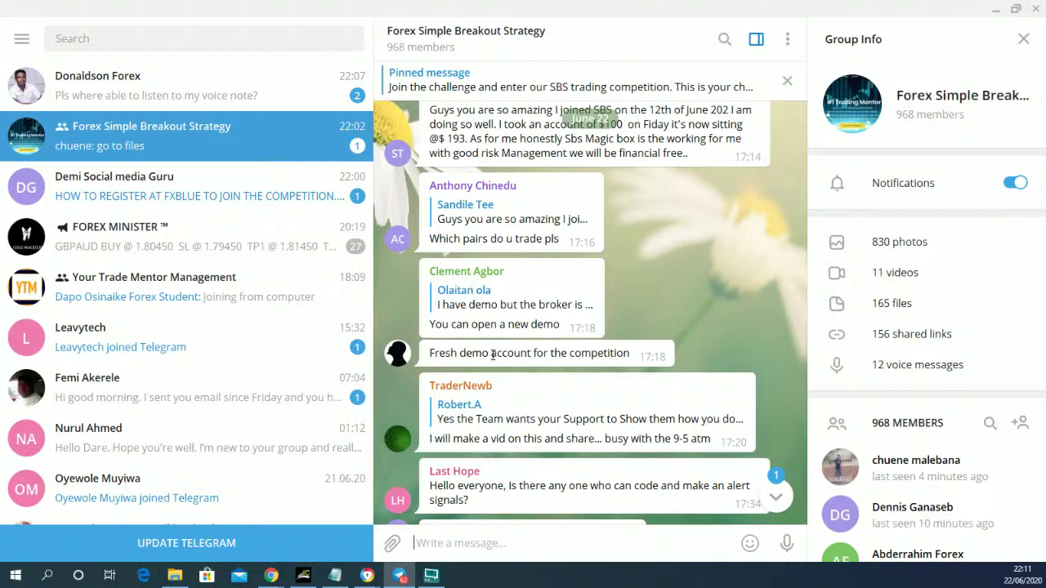
scroll(493, 355, up, 2)
scroll(492, 356, up, 2)
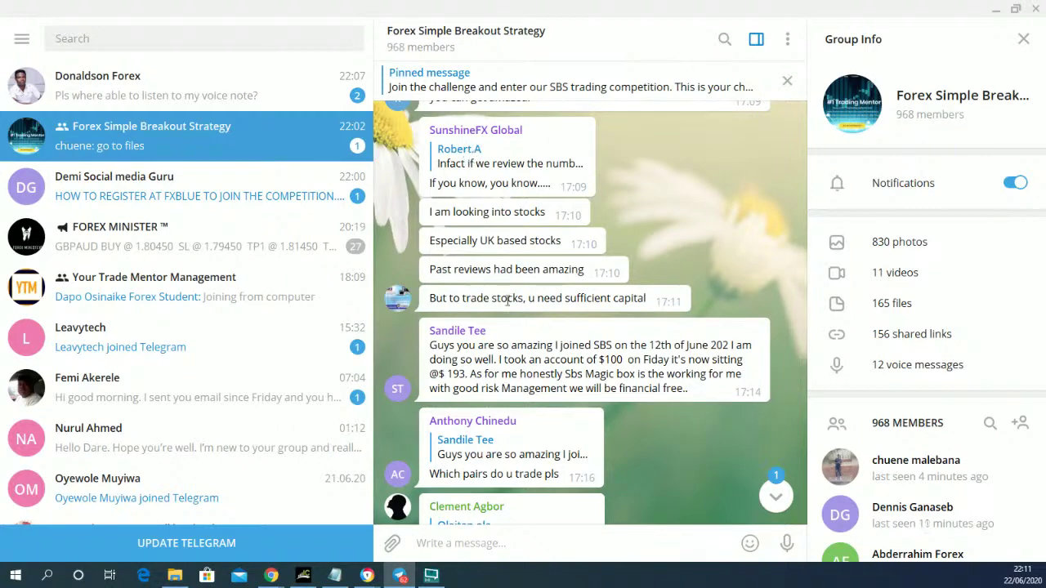
scroll(508, 301, up, 3)
scroll(506, 303, up, 1)
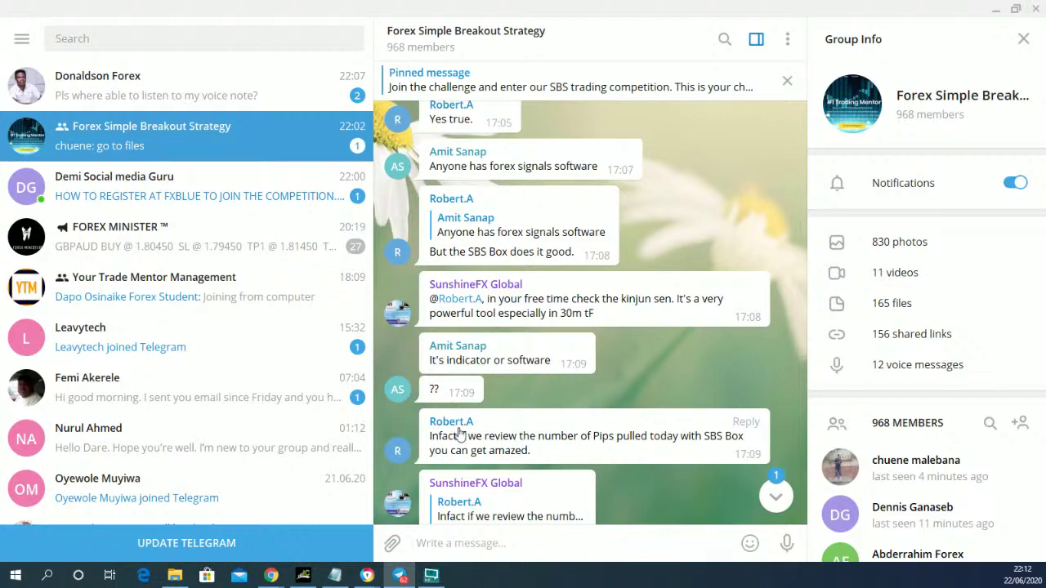
- Scroll up the chat history to the June 22 'TP1 smashed' reply to the 'NY SBS setup' photo
scroll(461, 433, up, 8)
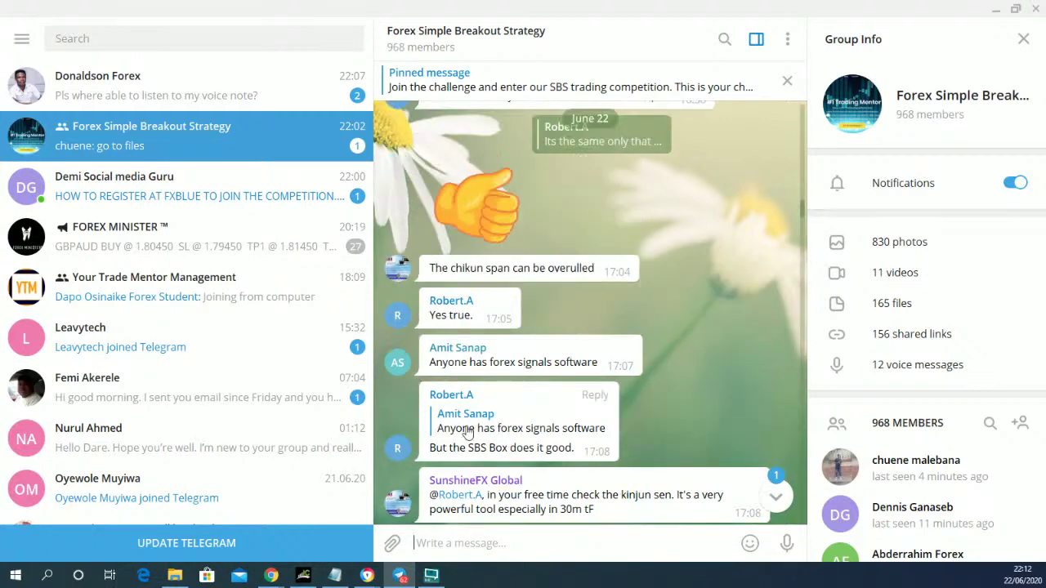
scroll(468, 432, up, 3)
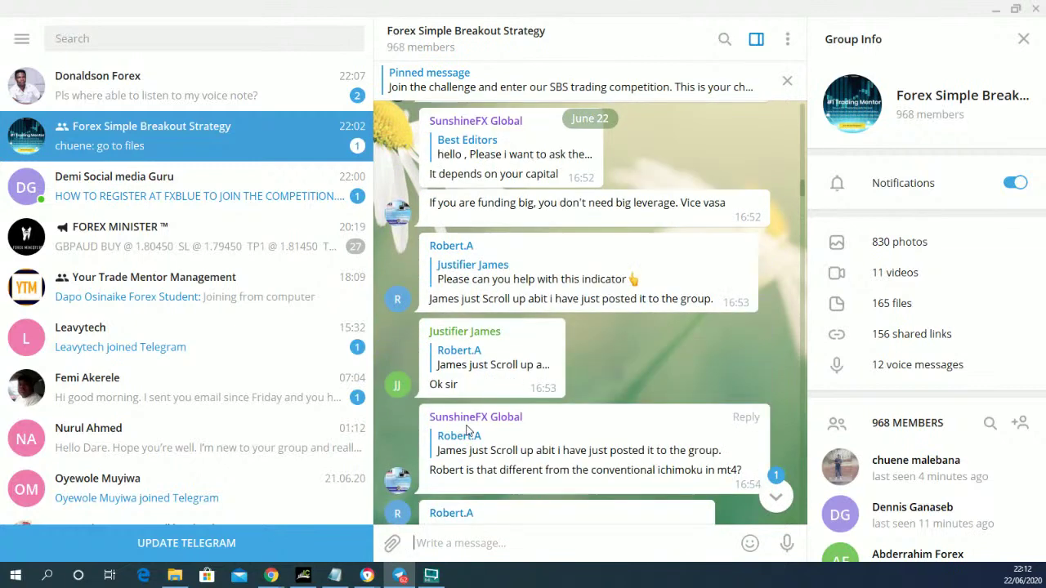
scroll(467, 431, up, 7)
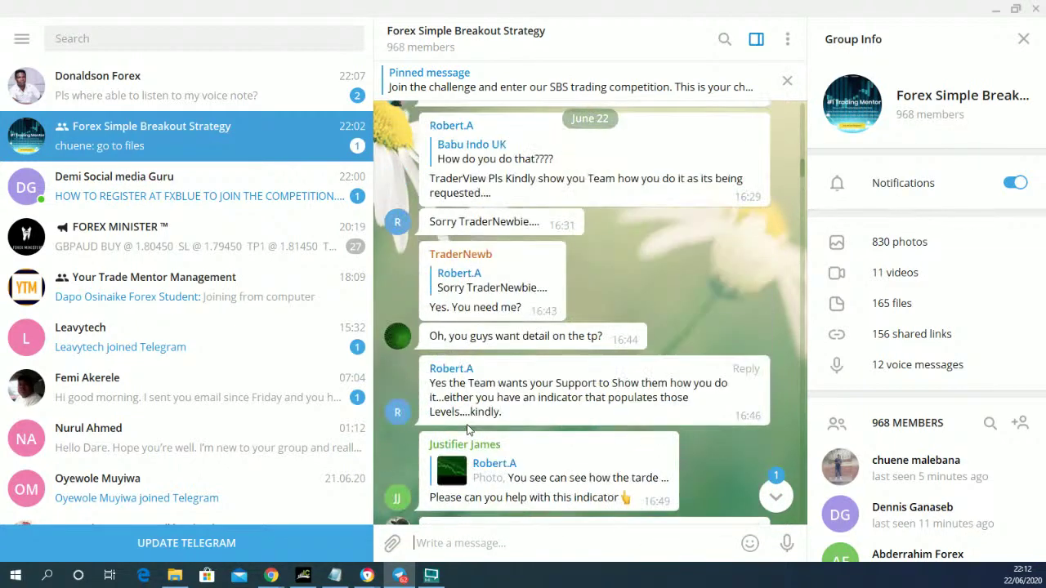
scroll(467, 429, up, 4)
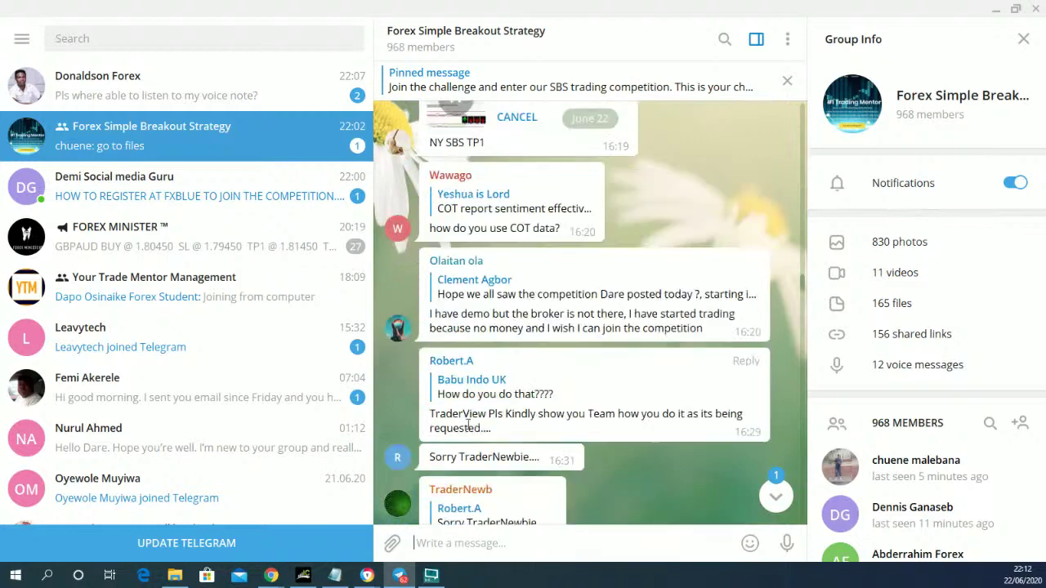
scroll(468, 431, up, 4)
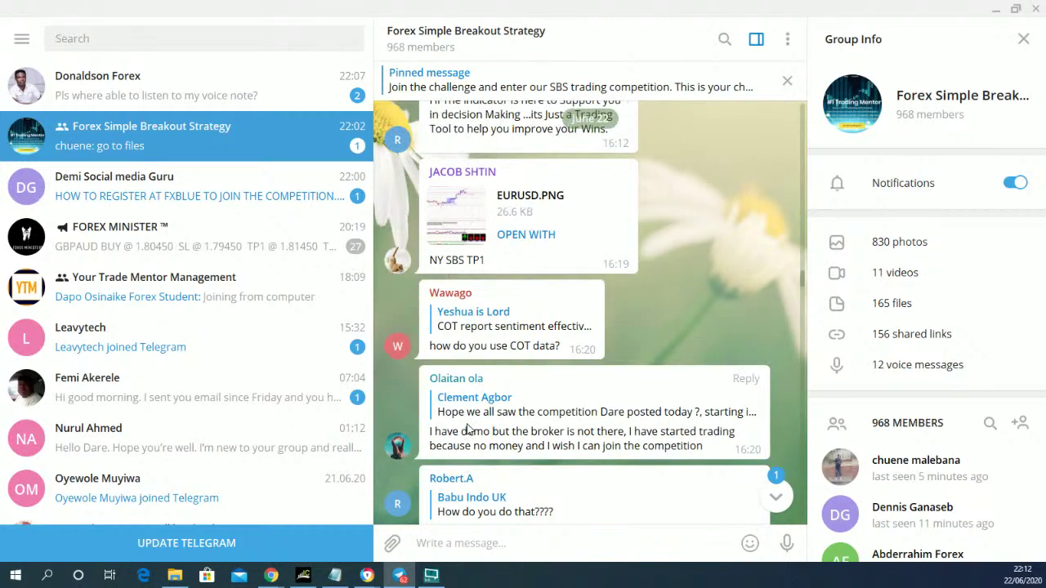
scroll(468, 431, up, 5)
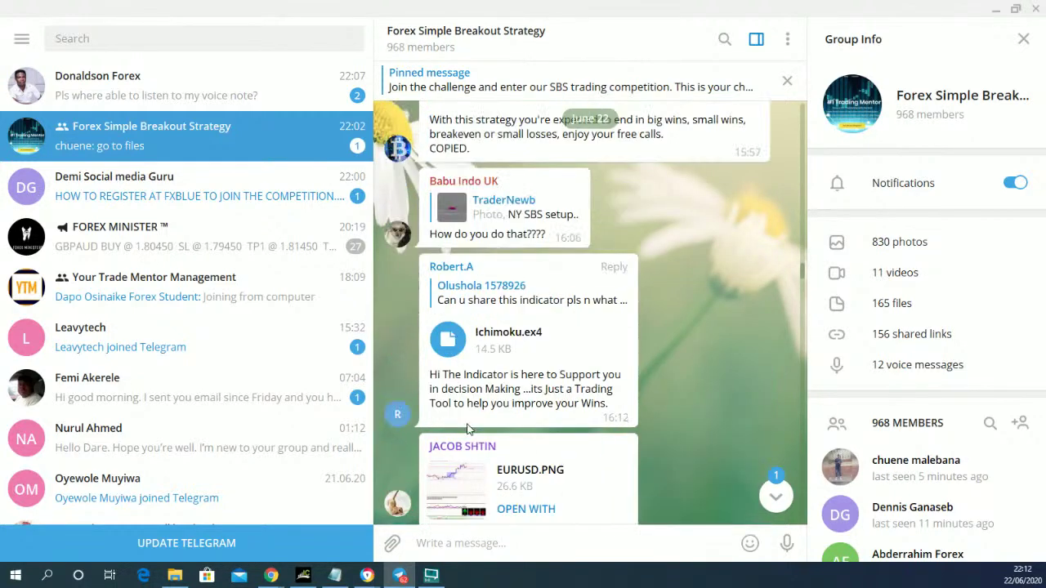
scroll(468, 430, up, 6)
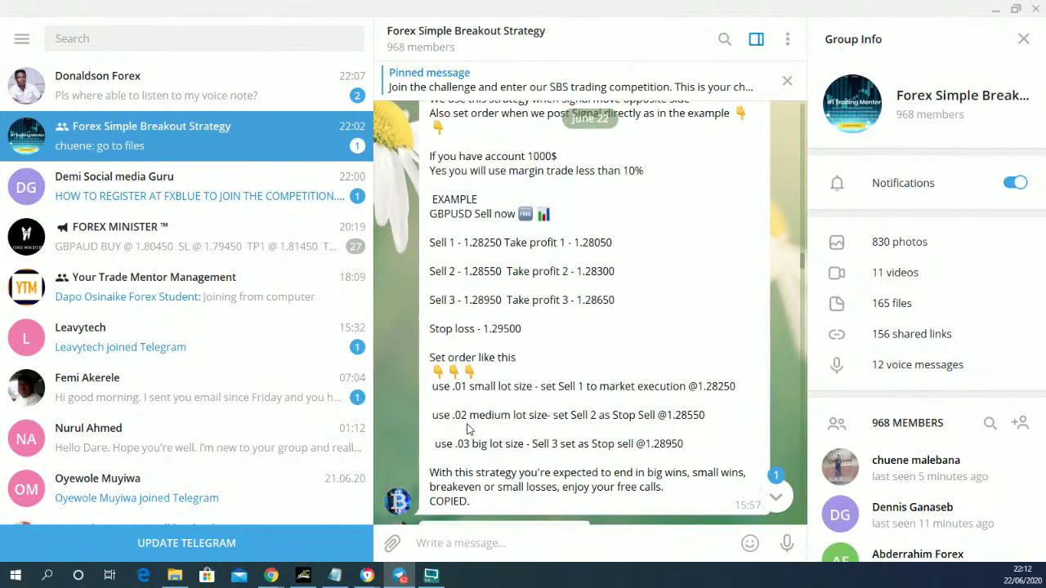
scroll(468, 424, up, 6)
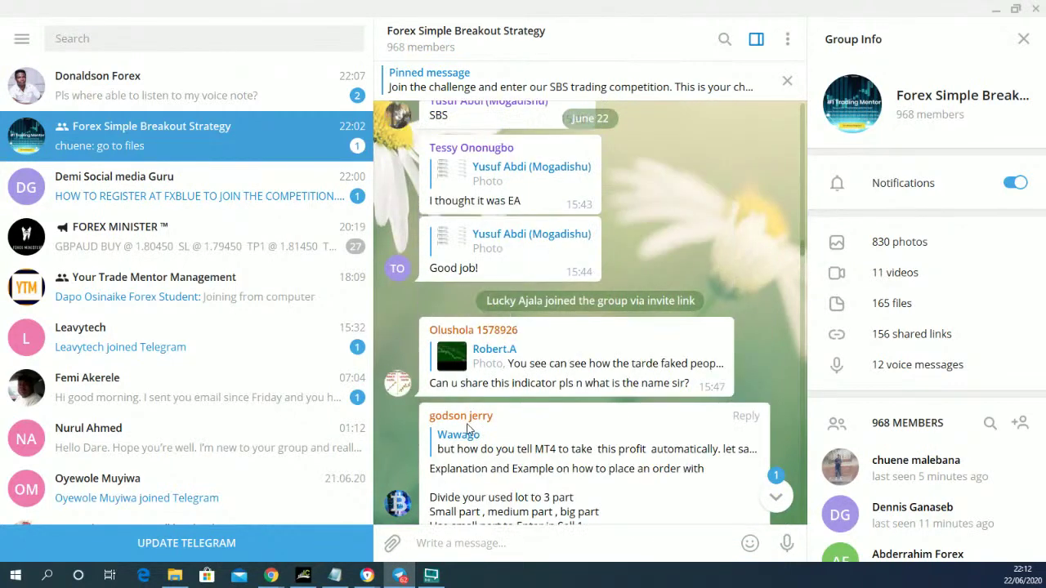
scroll(468, 431, up, 6)
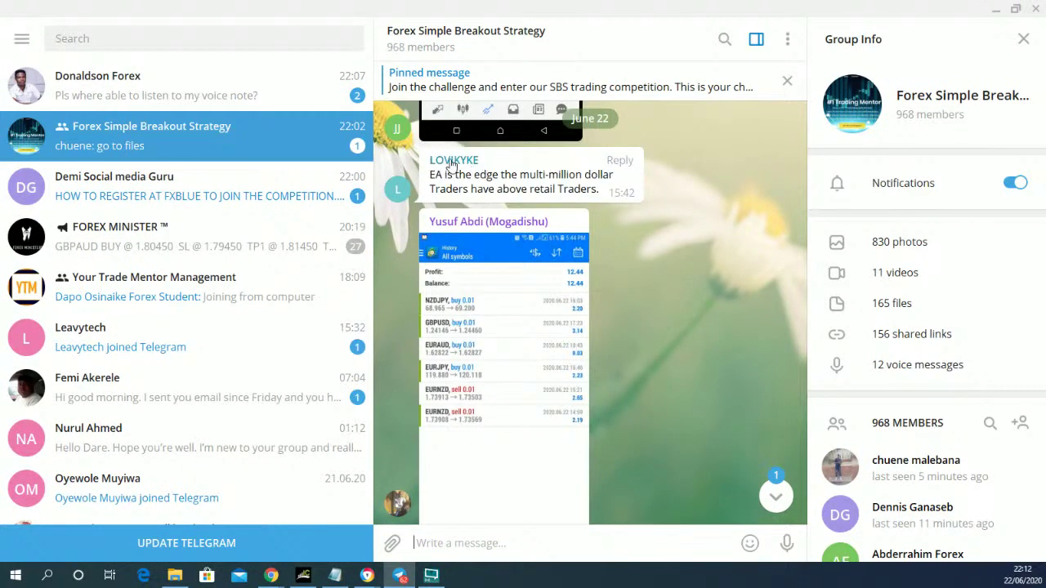
scroll(574, 296, up, 6)
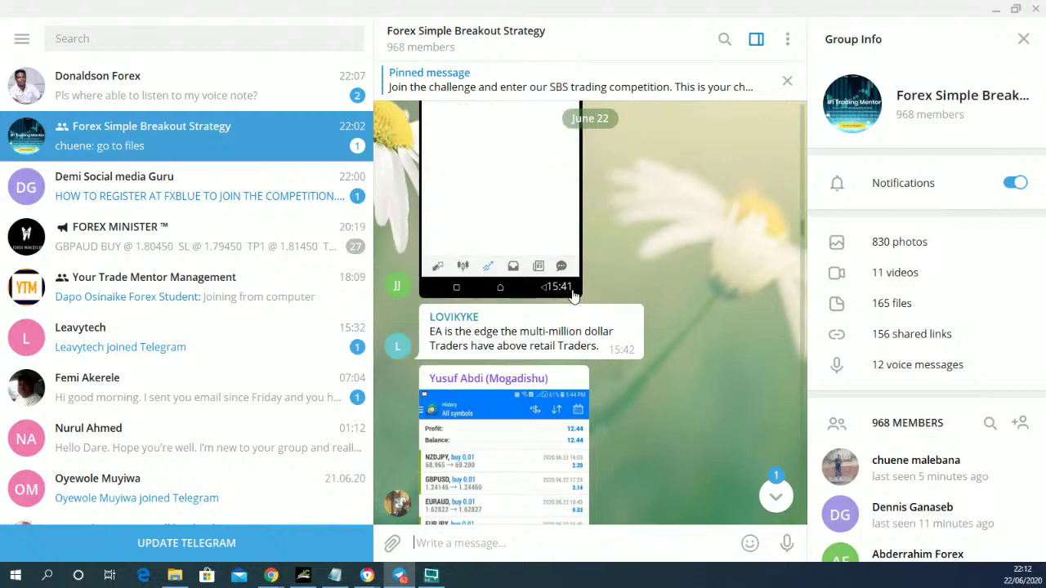
scroll(574, 299, up, 2)
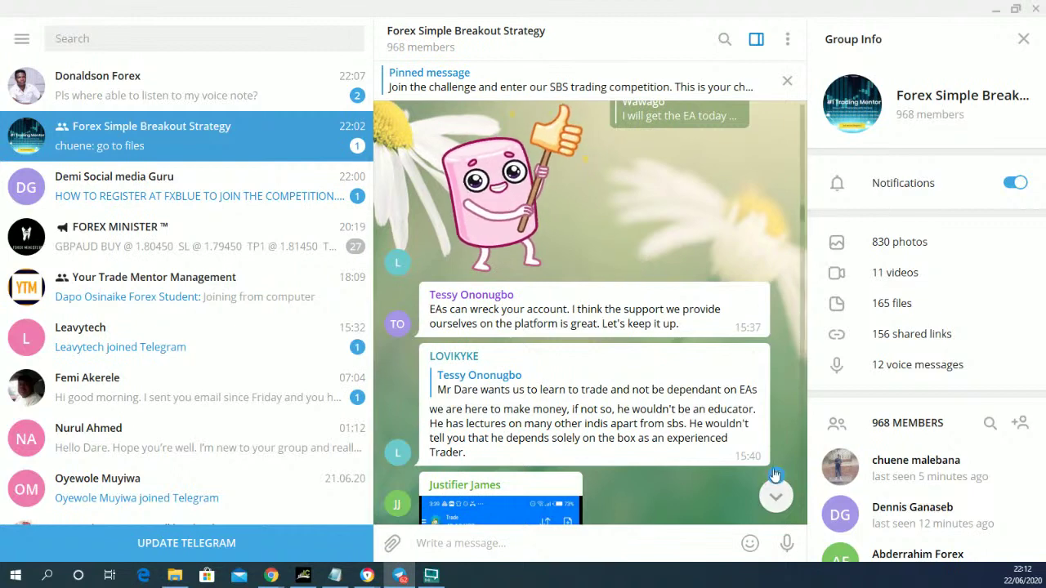
scroll(588, 368, up, 2)
scroll(615, 521, up, 7)
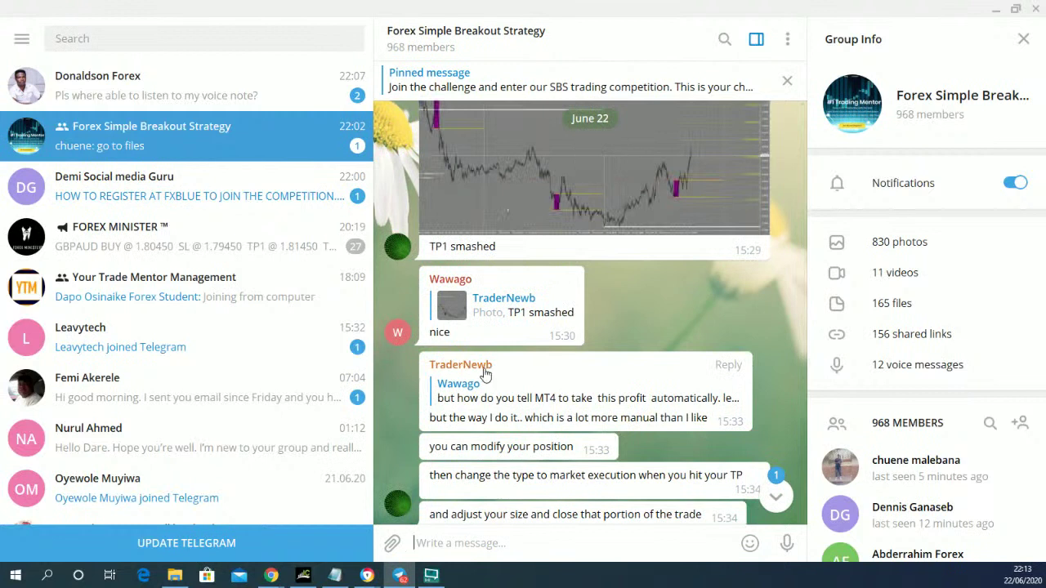
scroll(500, 425, up, 4)
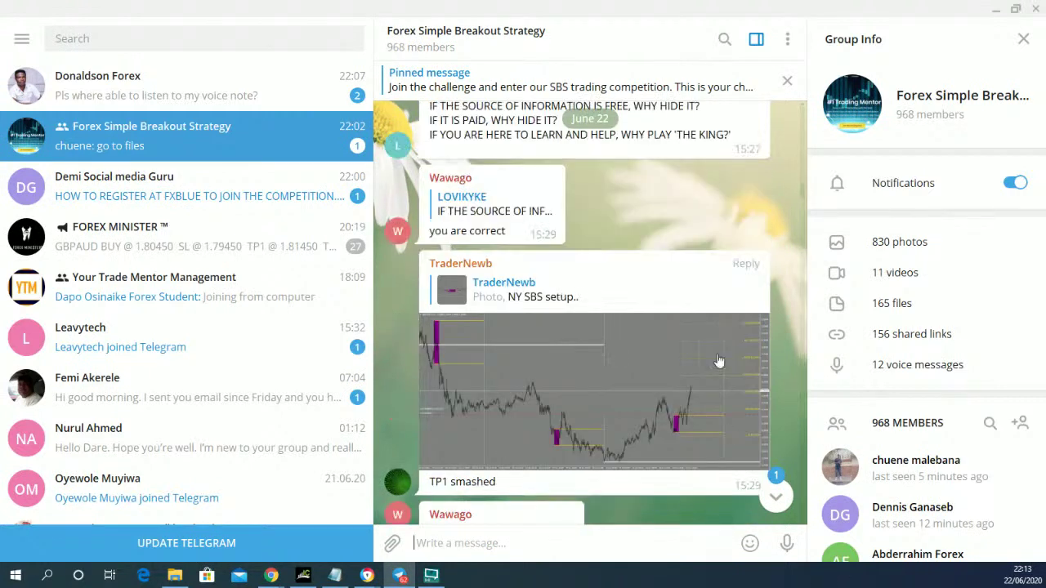
- View the 'TP1 smashed' GBPUSD M5 photo full-screen, then return to the group chat
click(567, 425)
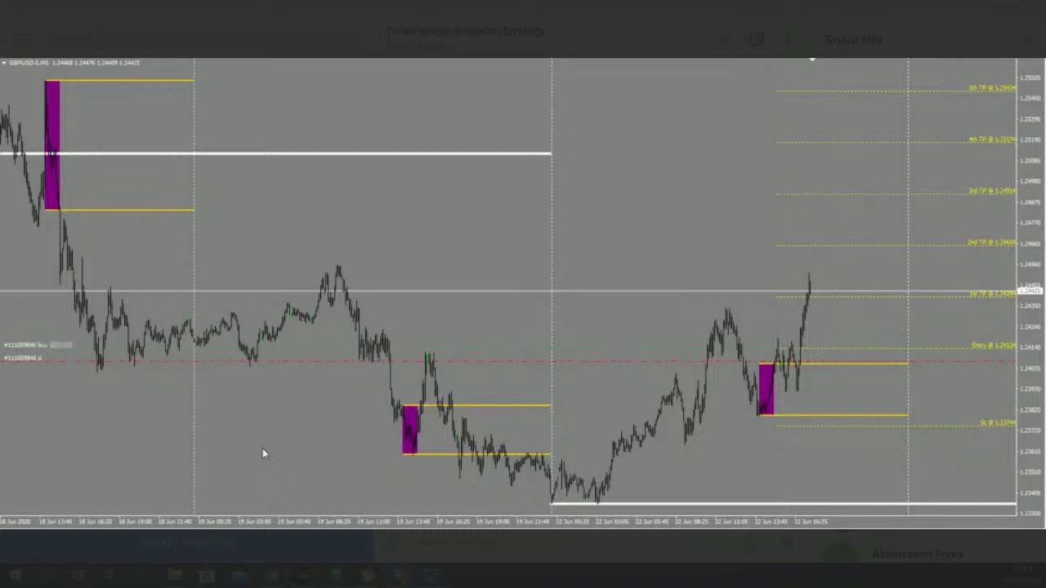
mouse_move(594, 366)
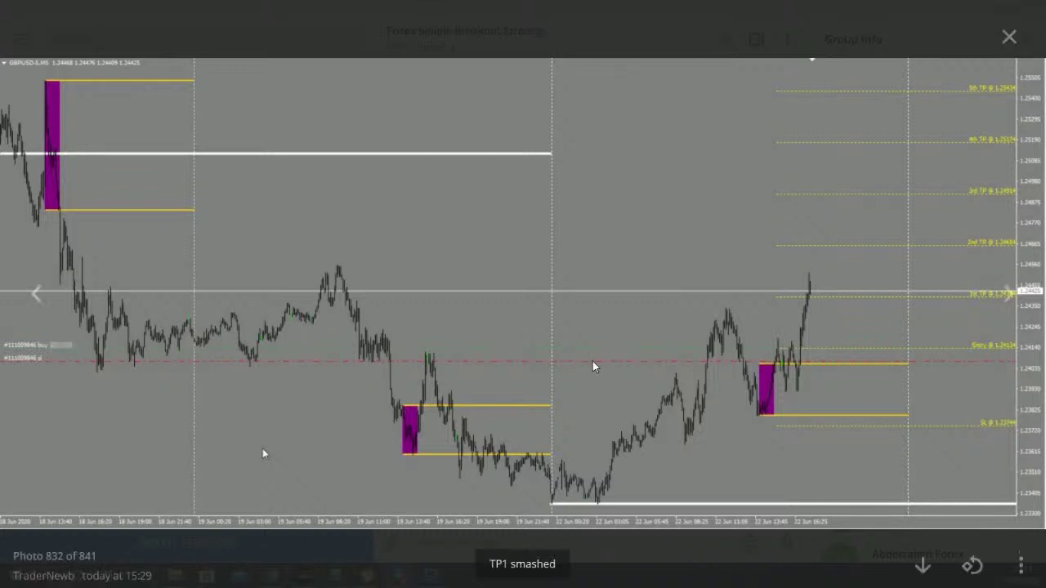
click(1010, 37)
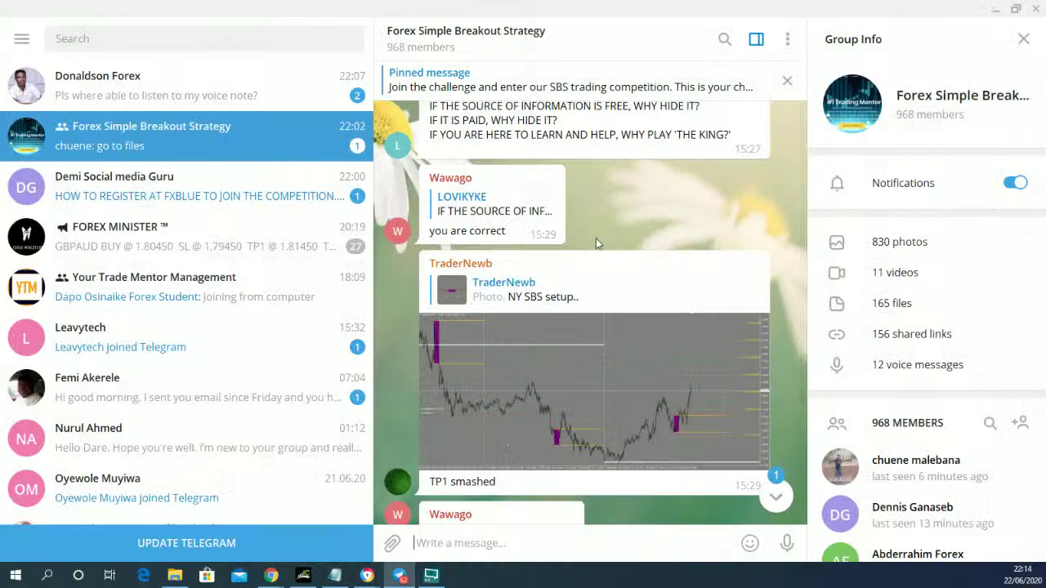
- Scroll far up through the Forex Simple Breakout Strategy group's message history
scroll(596, 238, up, 4)
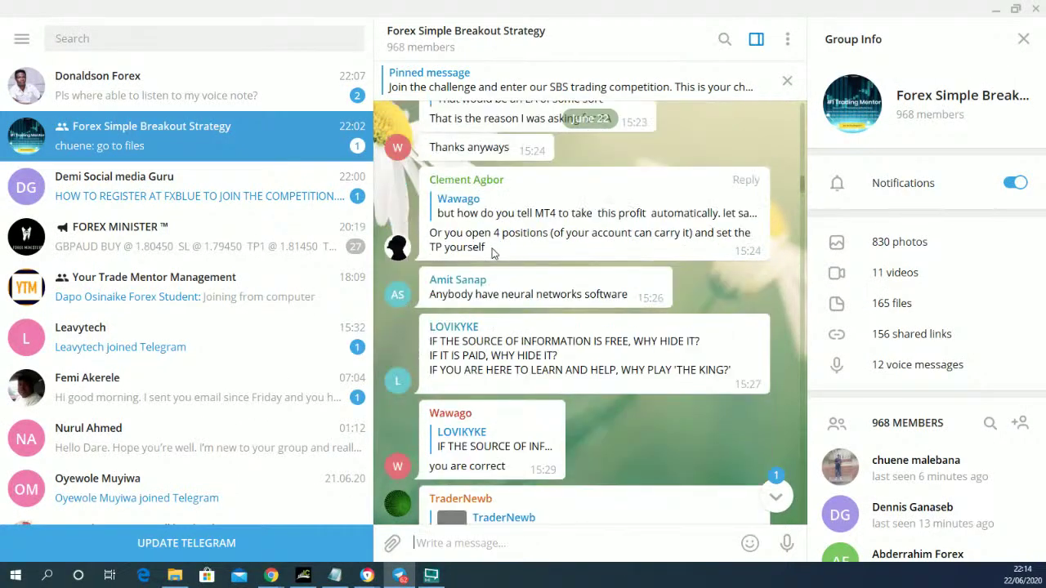
scroll(493, 253, up, 6)
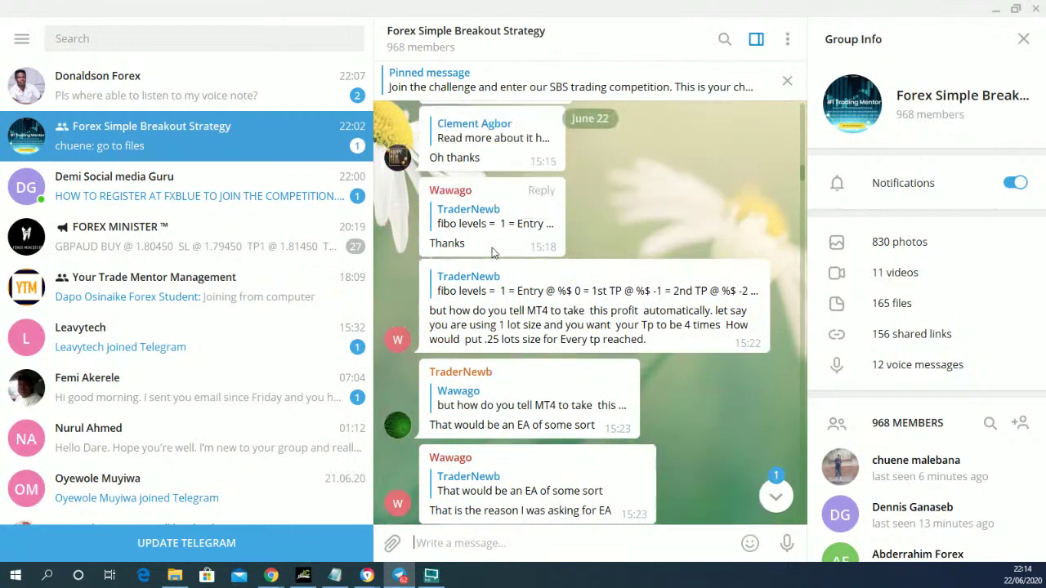
scroll(493, 285, up, 4)
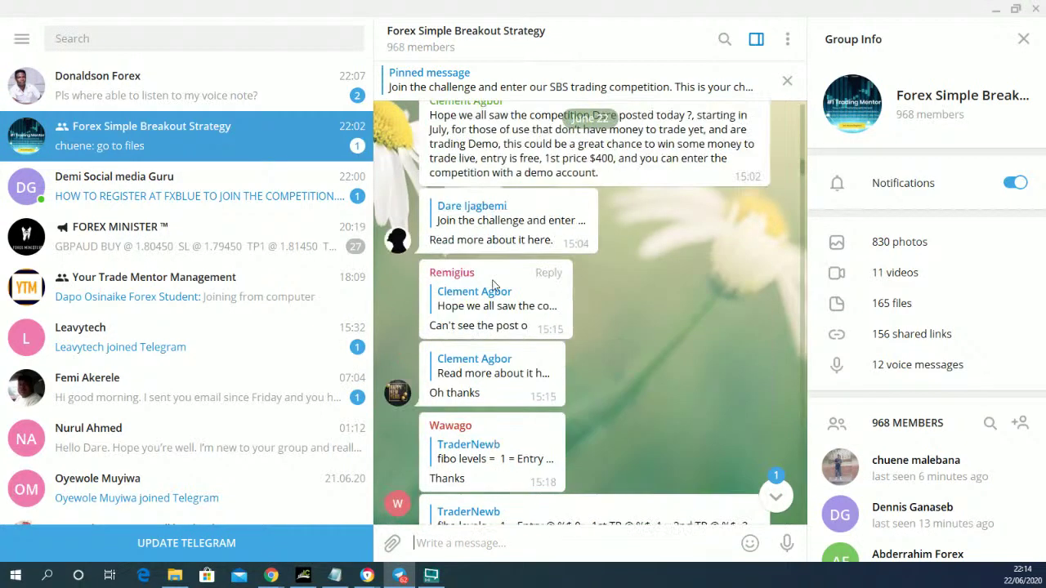
scroll(493, 284, up, 8)
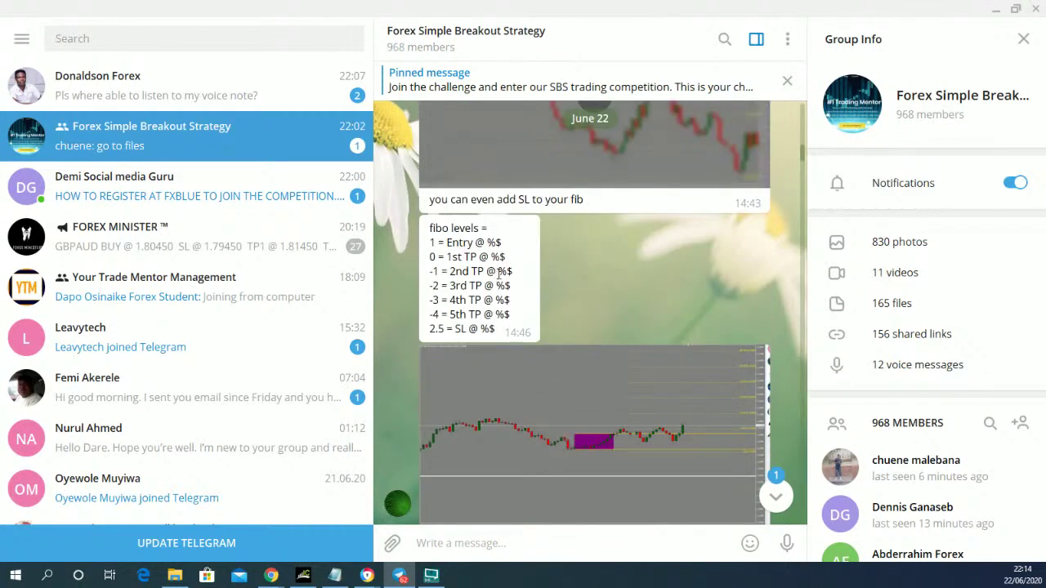
scroll(496, 278, up, 5)
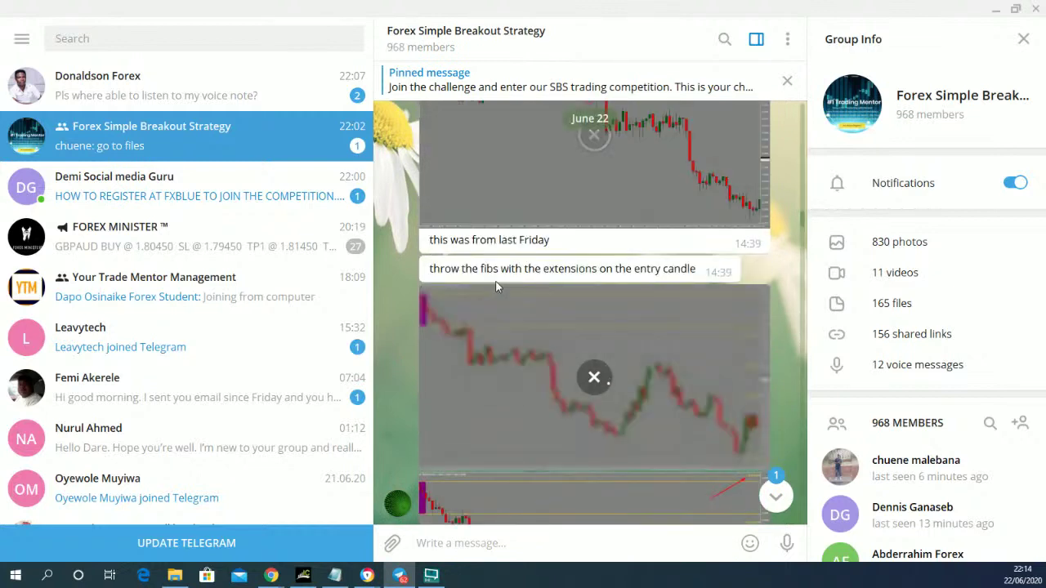
scroll(496, 286, up, 3)
scroll(496, 286, up, 3)
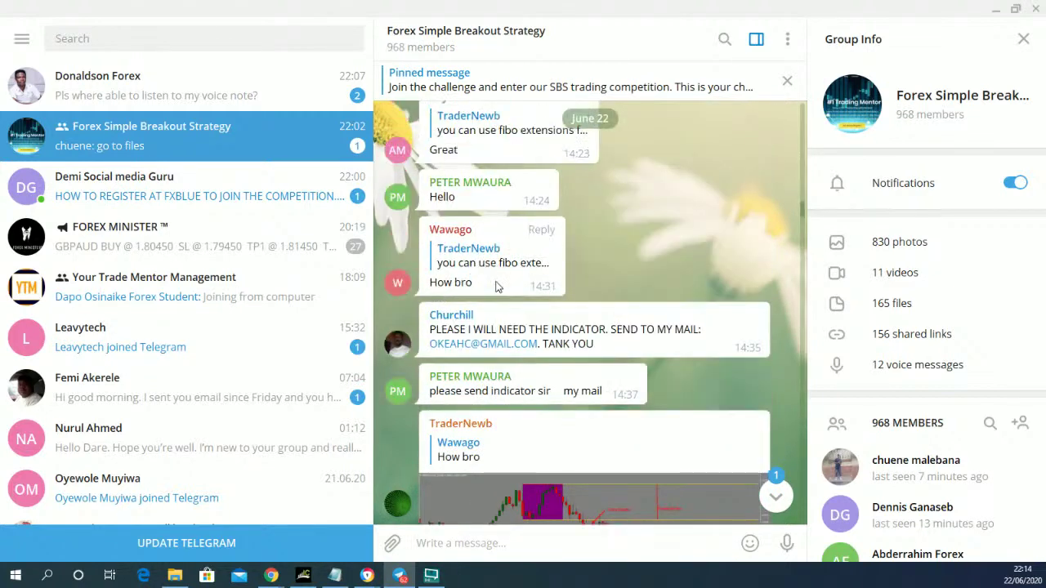
scroll(496, 286, up, 8)
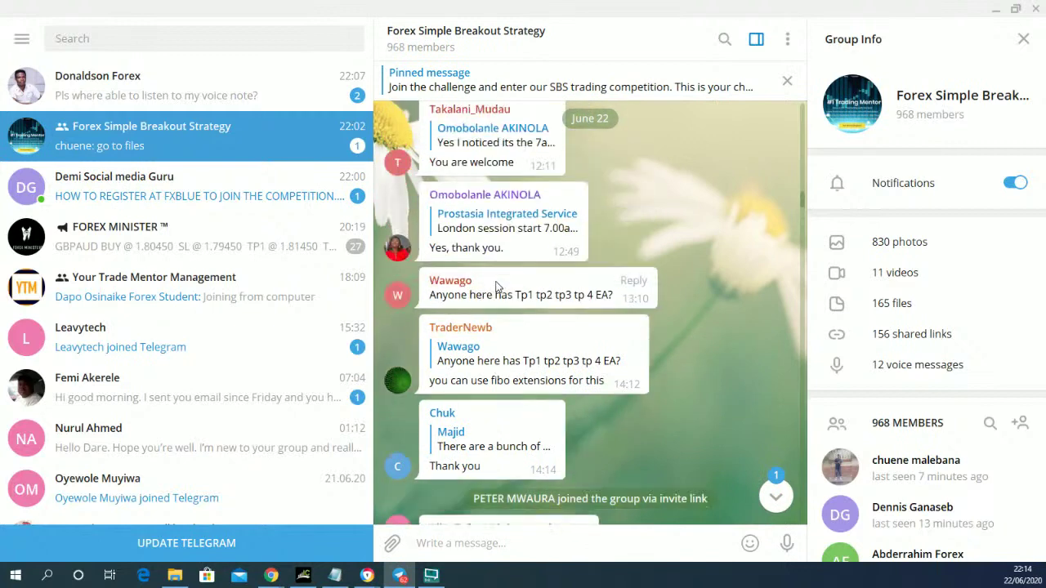
scroll(496, 286, up, 8)
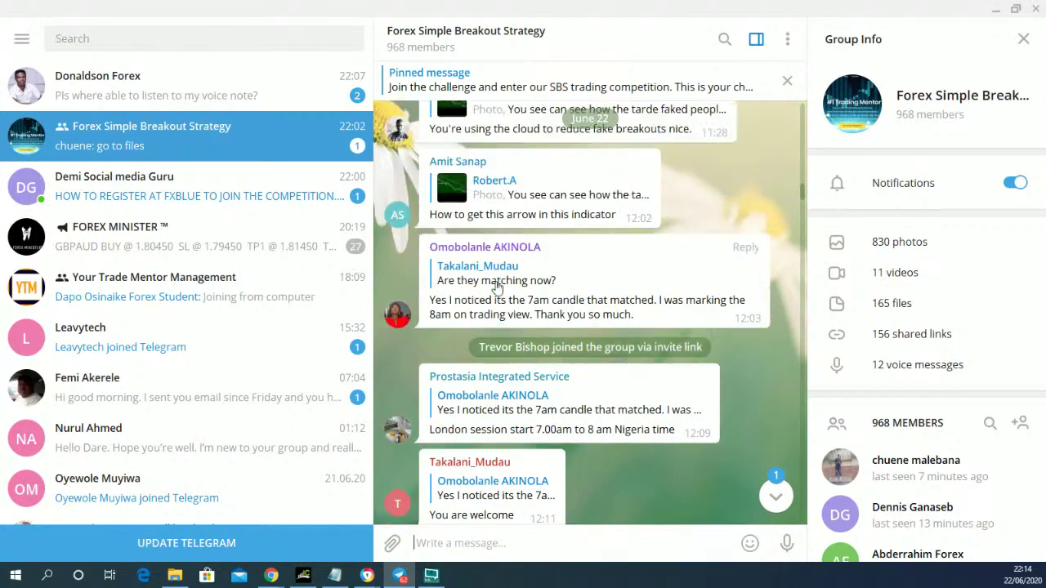
scroll(496, 284, up, 10)
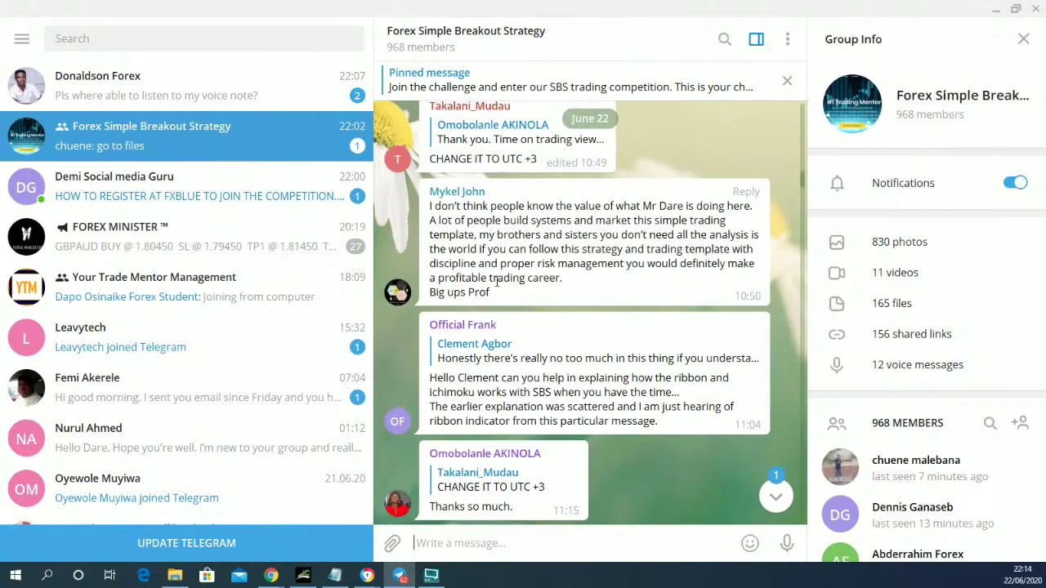
scroll(496, 286, up, 5)
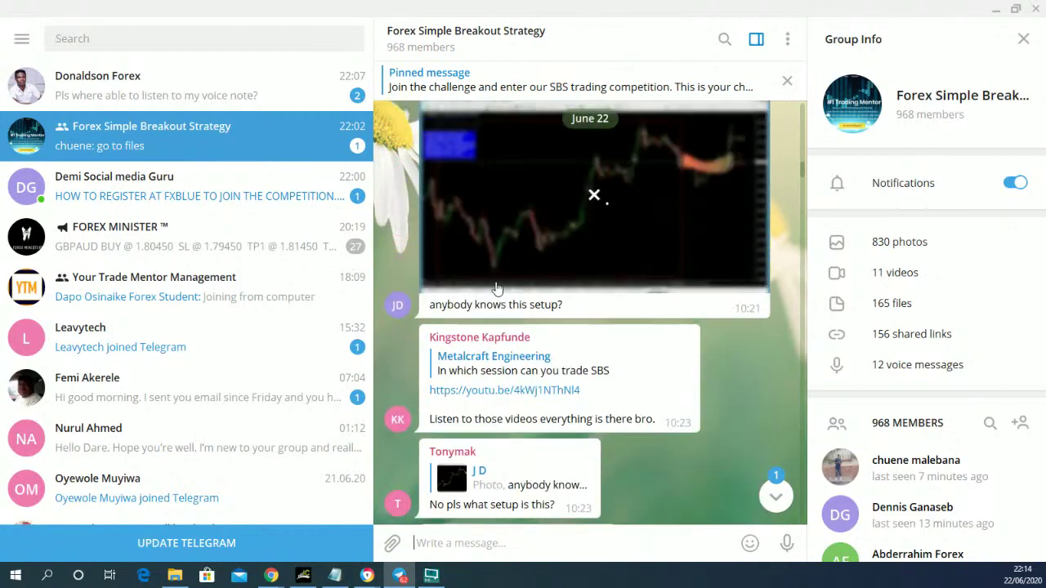
scroll(496, 287, up, 6)
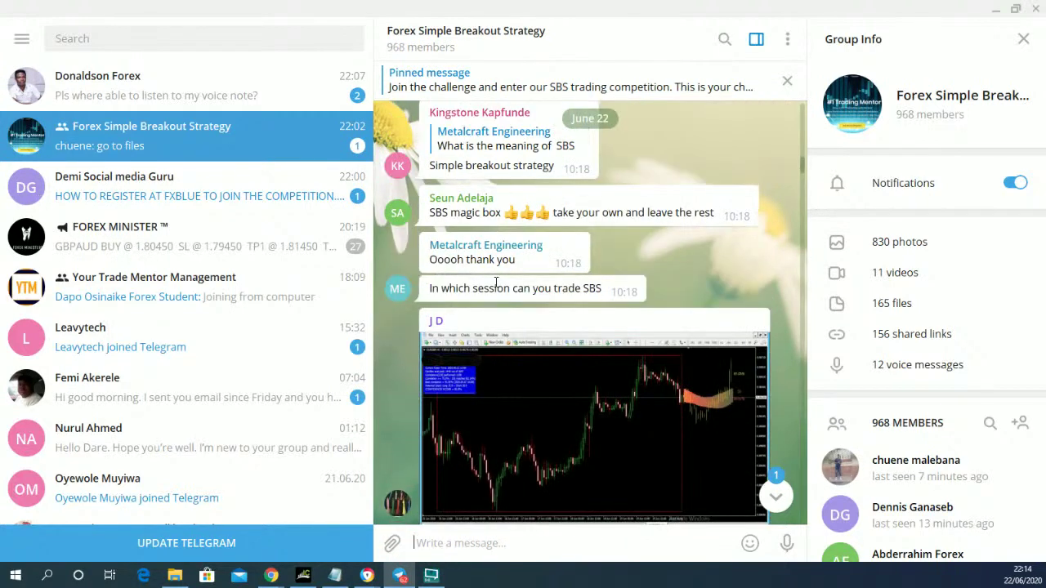
scroll(495, 287, up, 5)
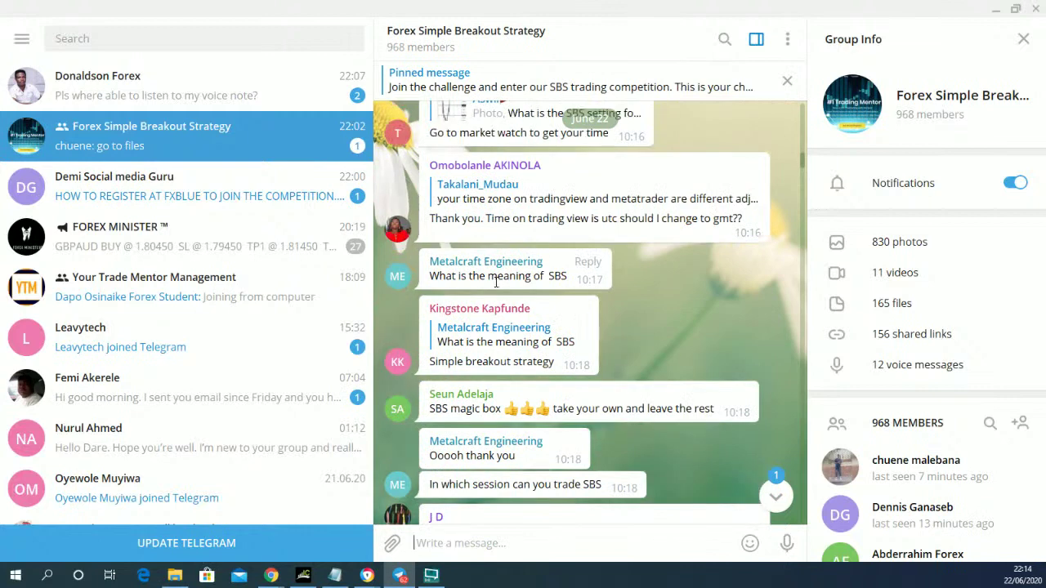
scroll(496, 288, up, 5)
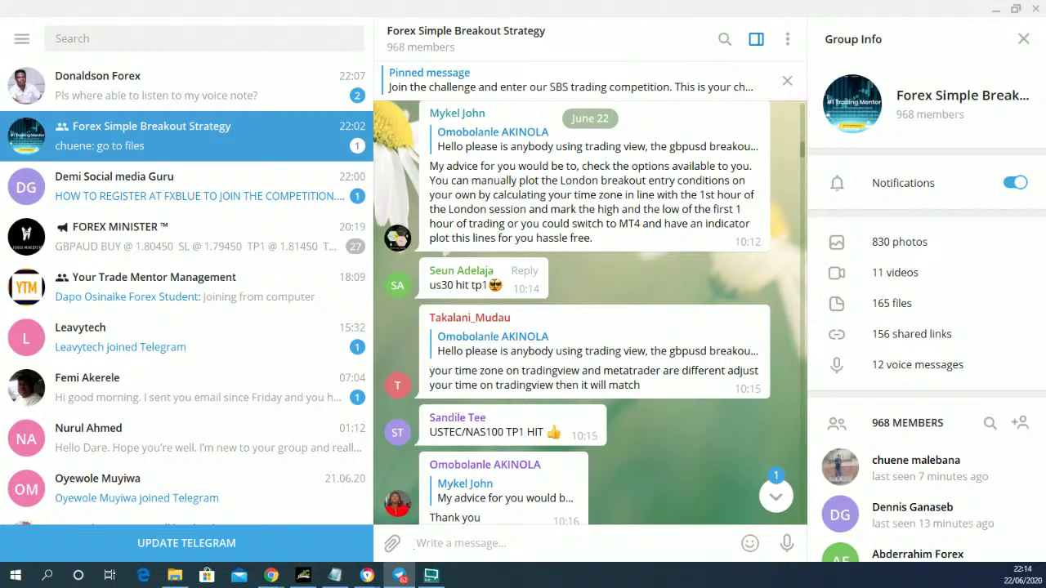
scroll(496, 288, up, 6)
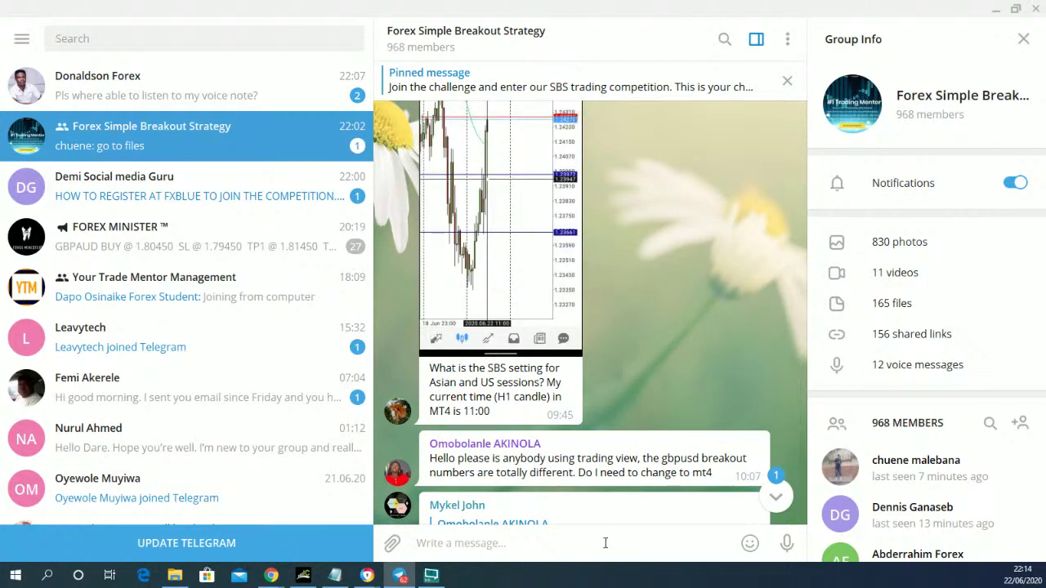
- Glance at the top private chat, return to the group, then switch back to MetaTrader 4
click(155, 93)
click(221, 147)
scroll(628, 309, down, 15)
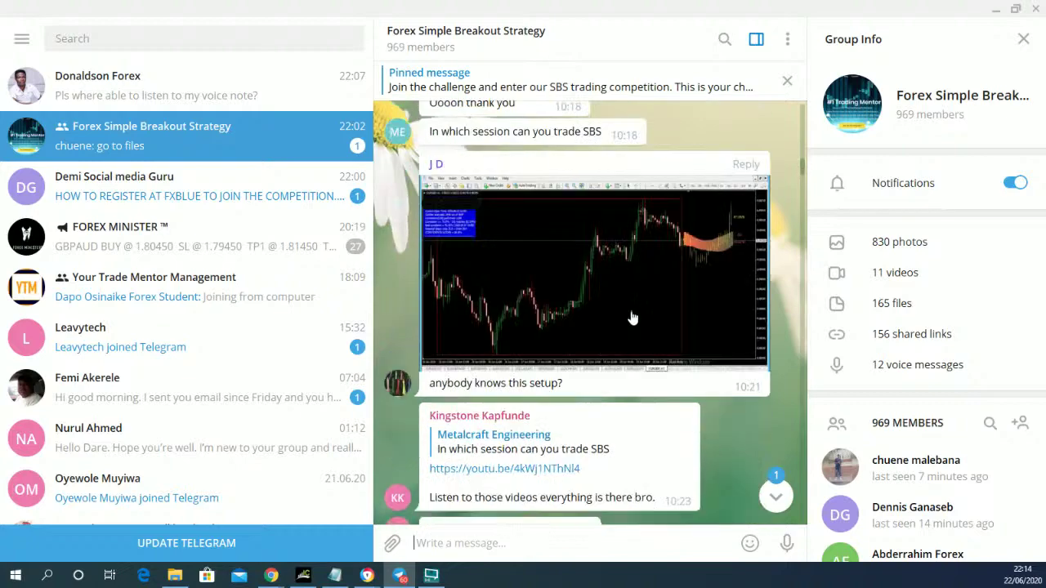
scroll(631, 317, down, 3)
scroll(631, 312, up, 8)
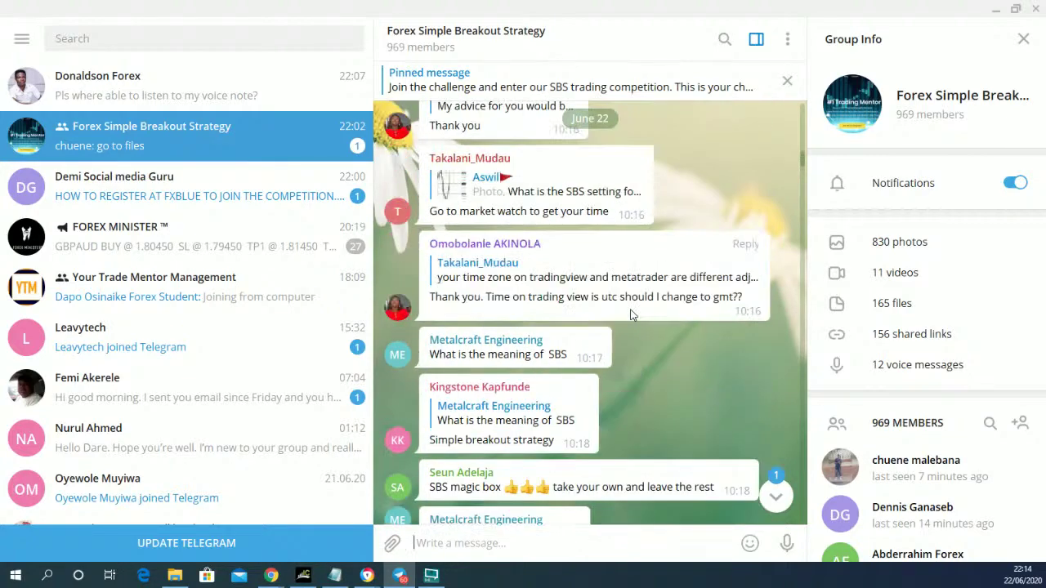
scroll(630, 314, up, 10)
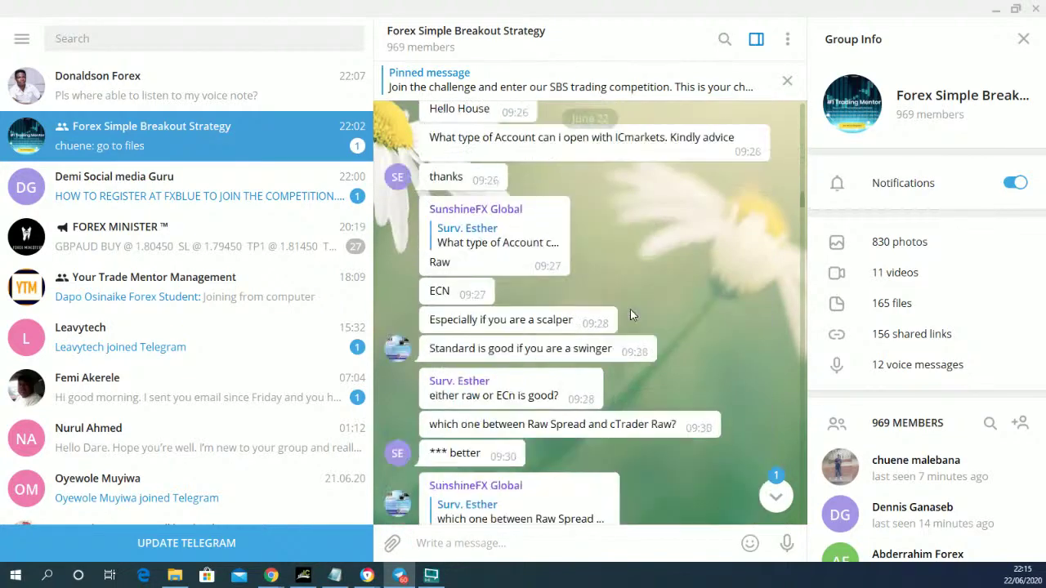
scroll(630, 314, up, 12)
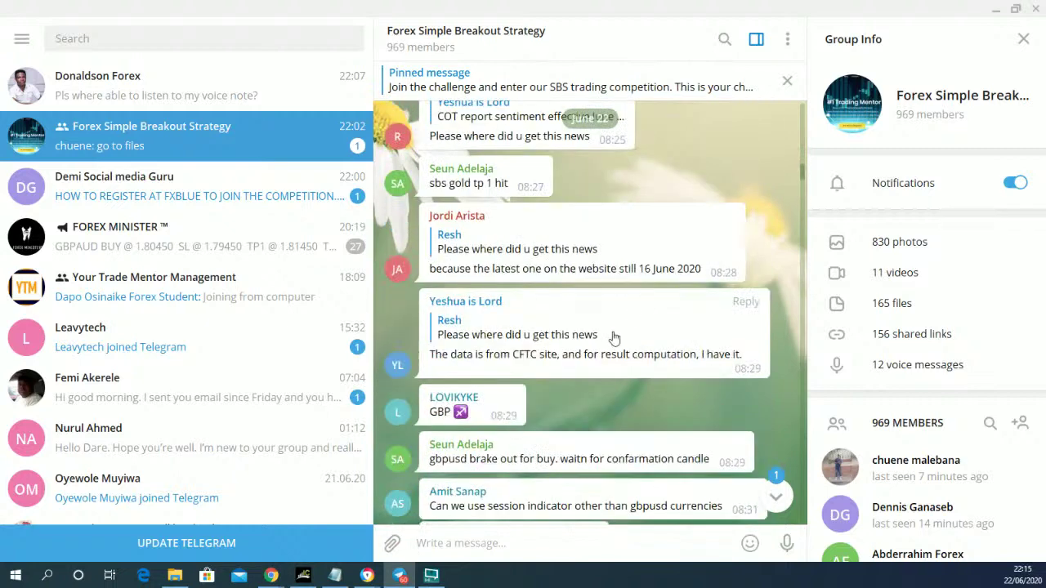
click(303, 576)
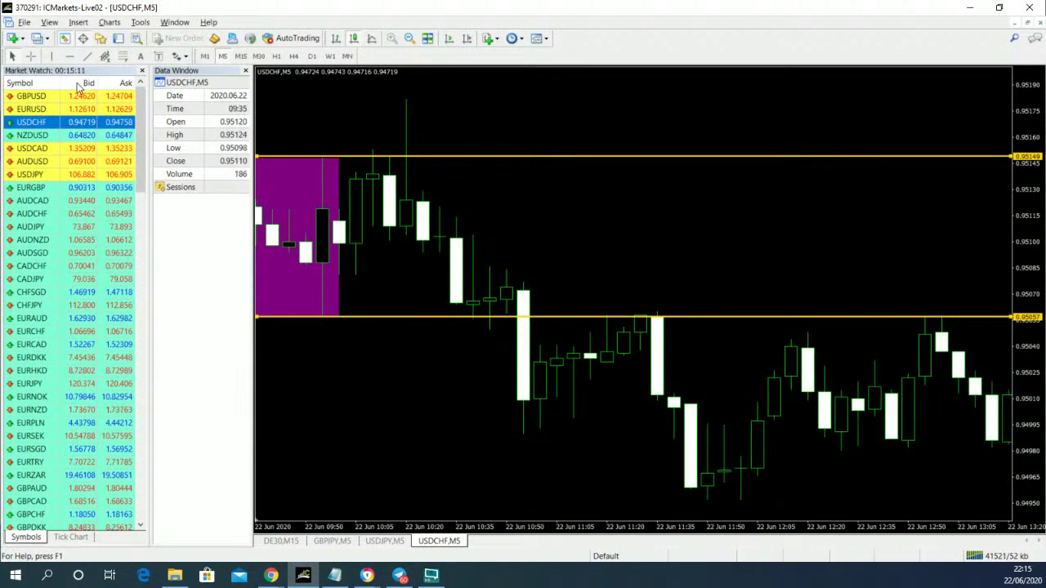
- Place a horizontal line at 0.95031 below the box and style it thin and dashed
click(543, 361)
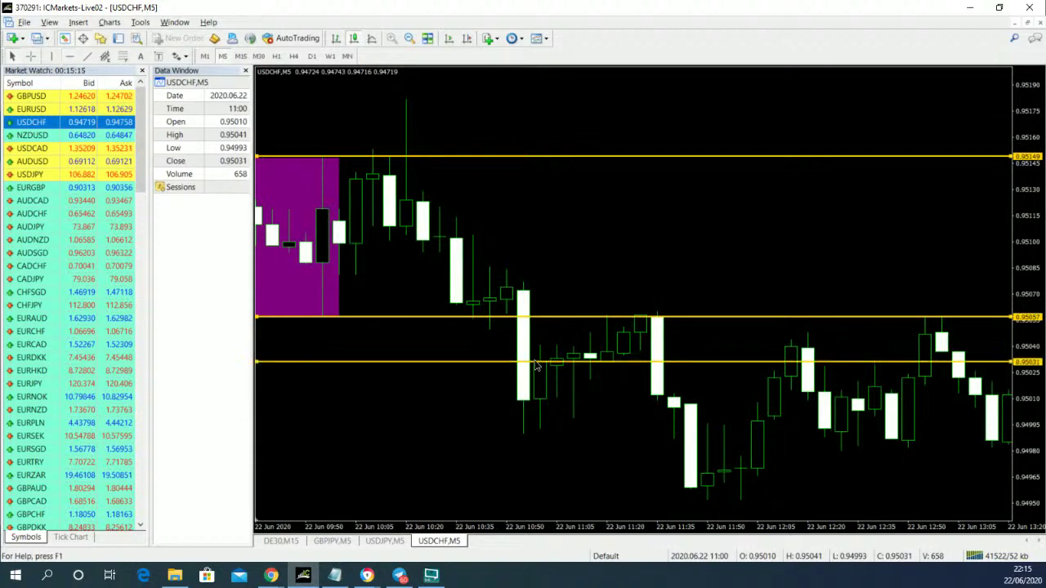
right_click(537, 366)
click(557, 367)
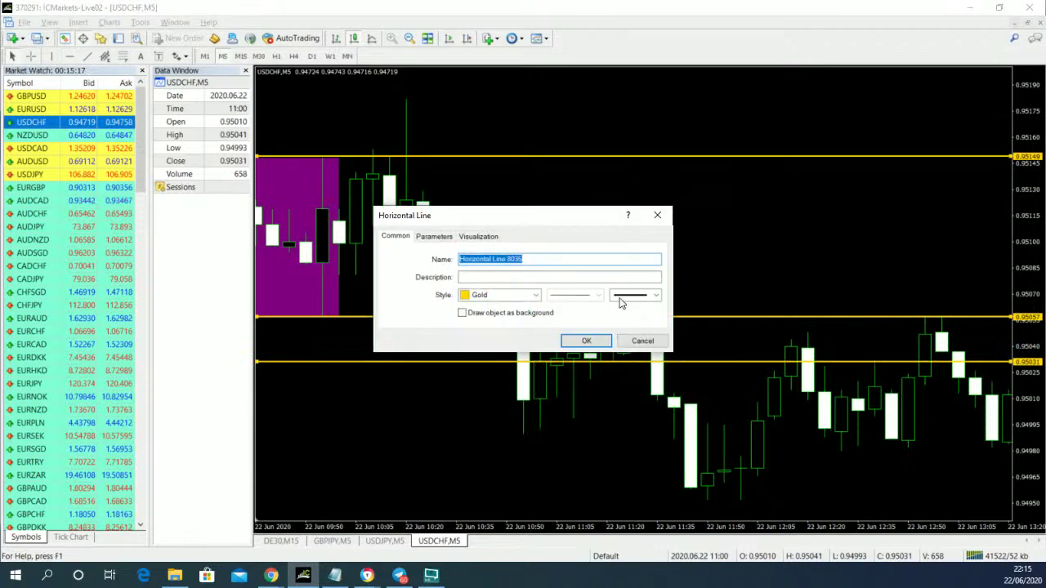
click(619, 301)
click(634, 308)
click(597, 295)
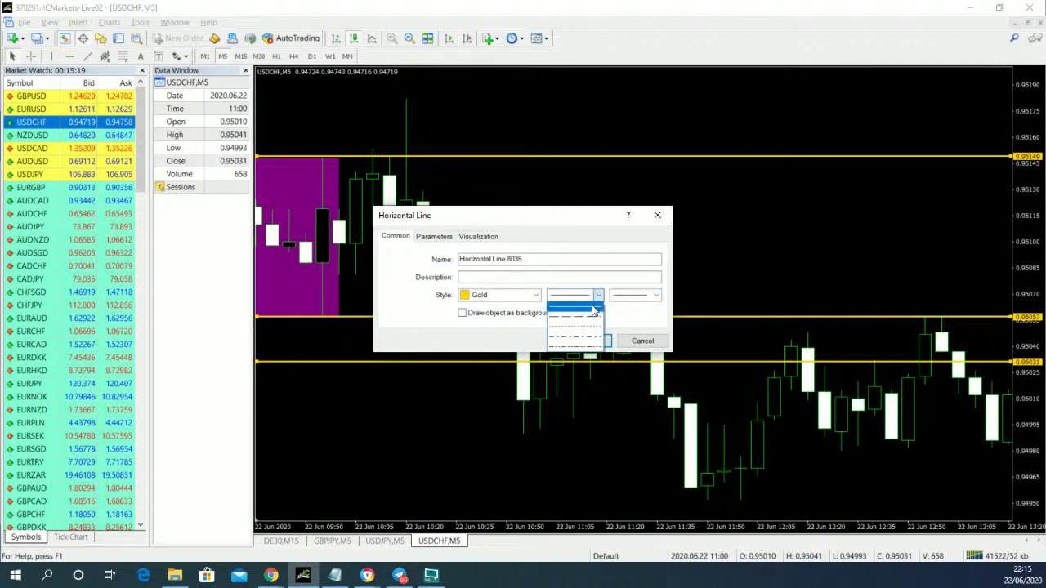
click(589, 318)
click(586, 340)
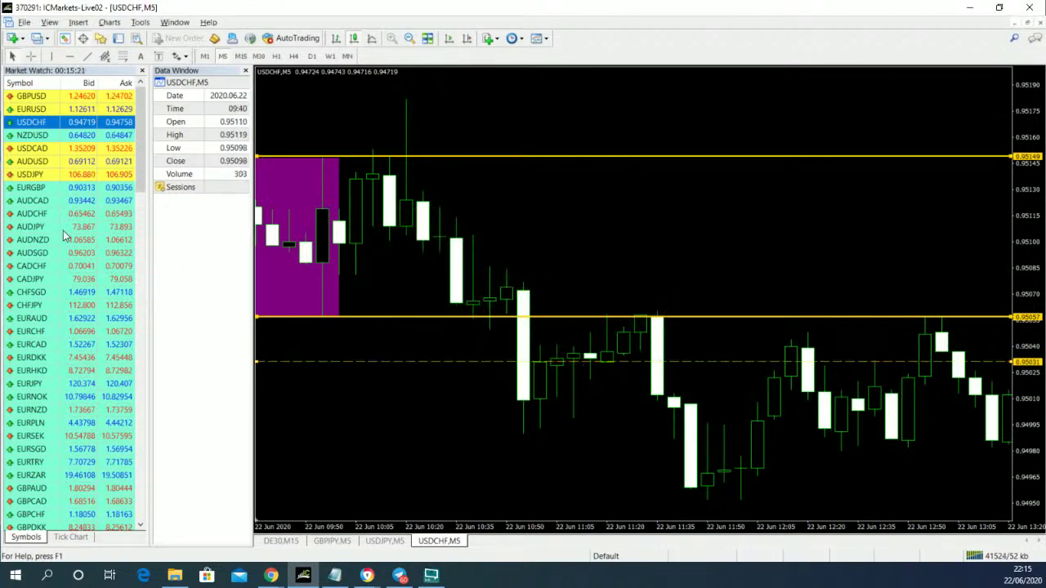
- Zoom the USDCHF chart out twice and pan to show the whole trading day
mouse_move(543, 368)
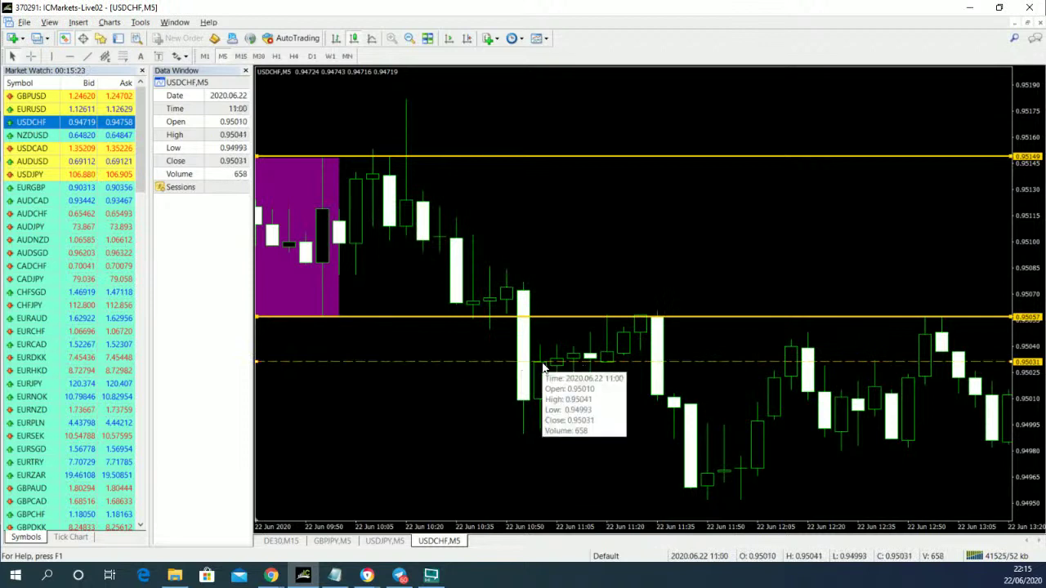
click(408, 38)
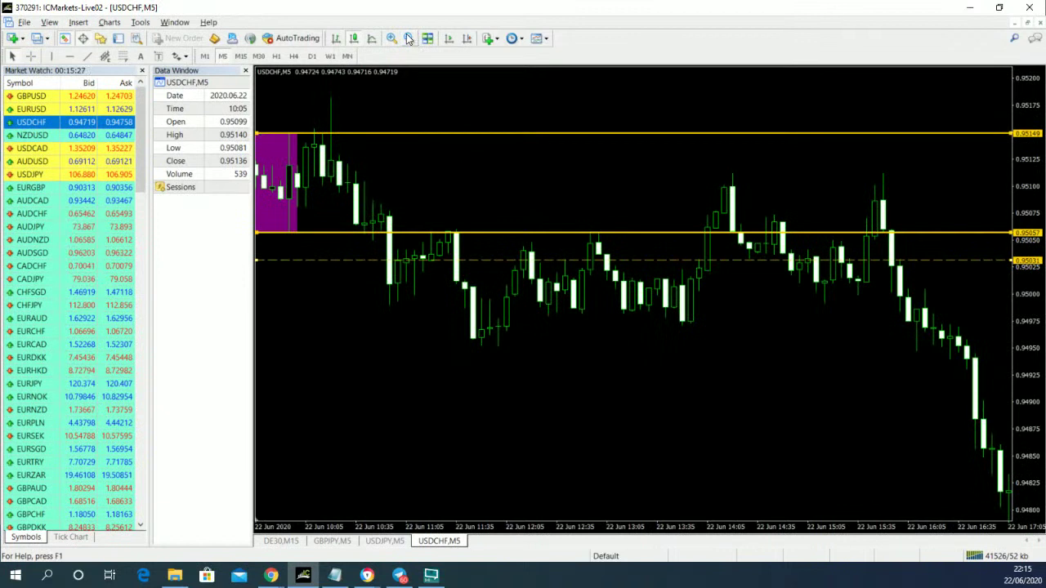
click(408, 38)
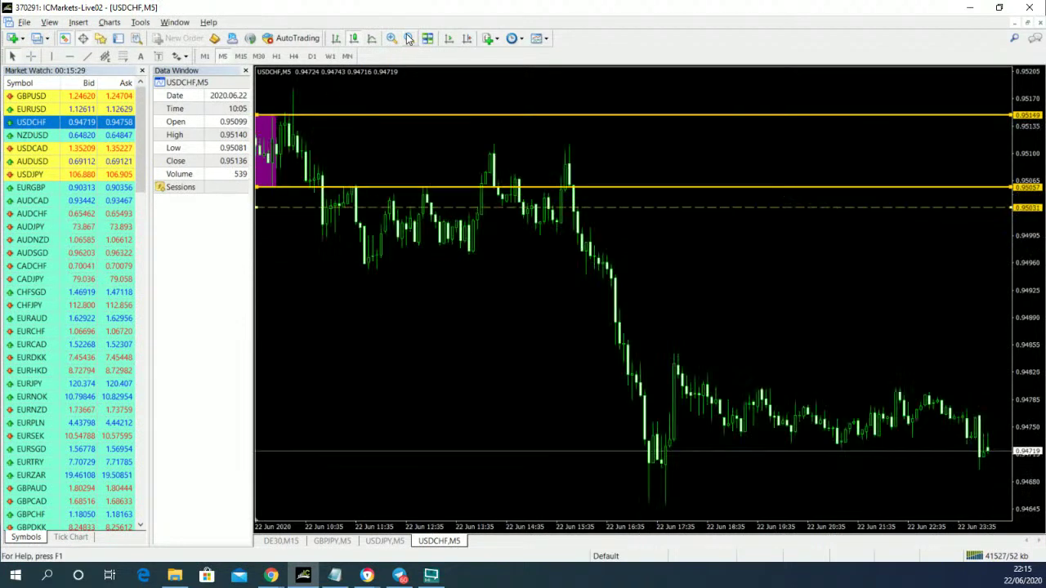
drag(333, 278, 425, 276)
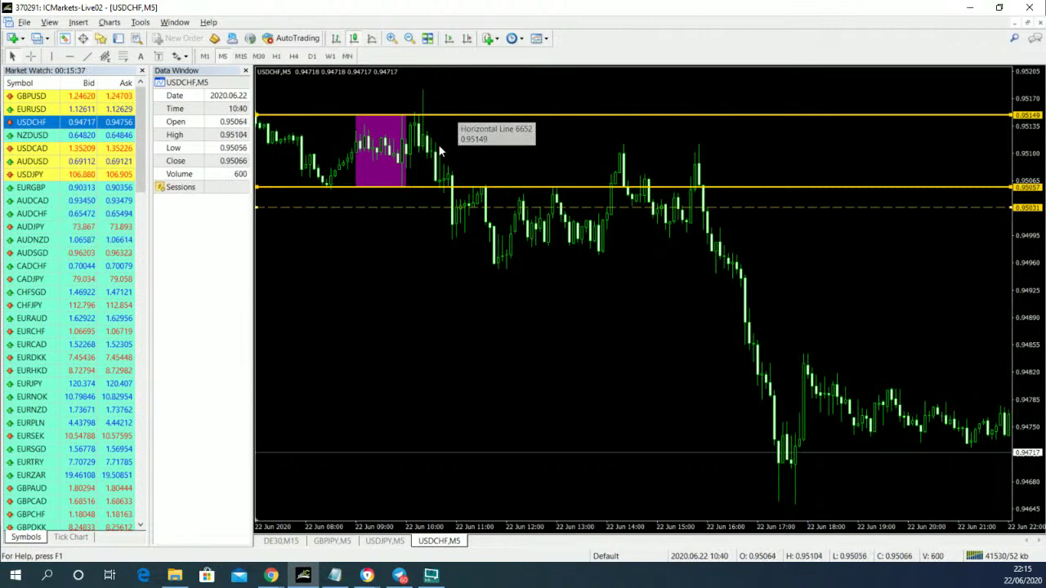
- Measure the fall from the 0.95149 line and the 10:55 bar down to the day's low
click(30, 55)
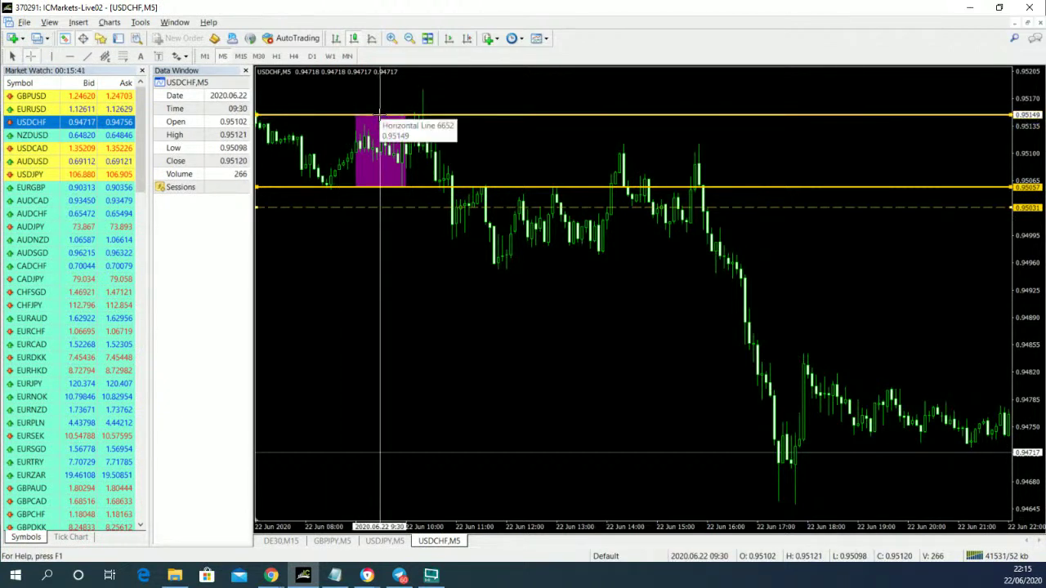
drag(379, 114, 379, 189)
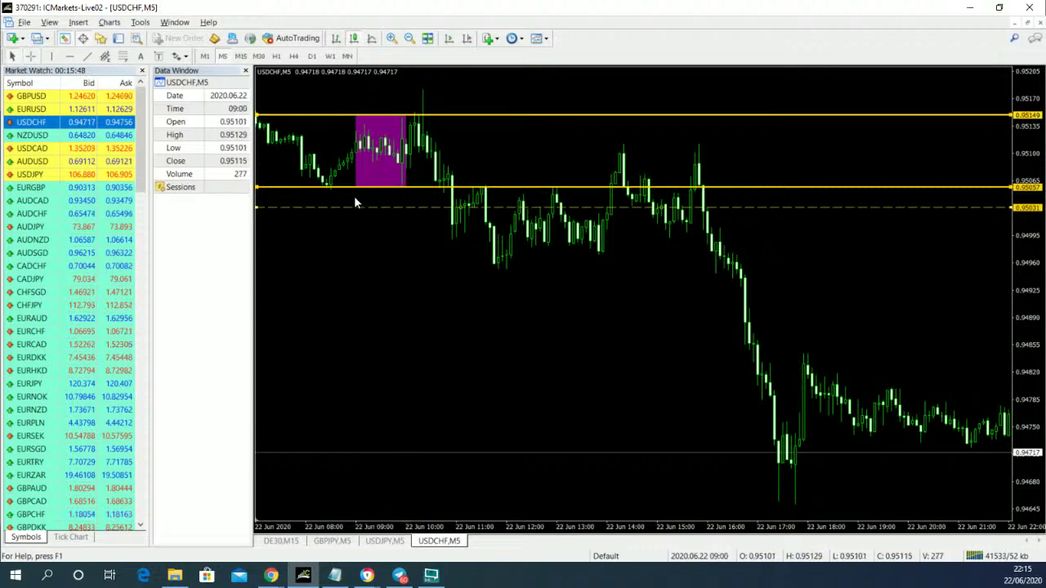
click(30, 56)
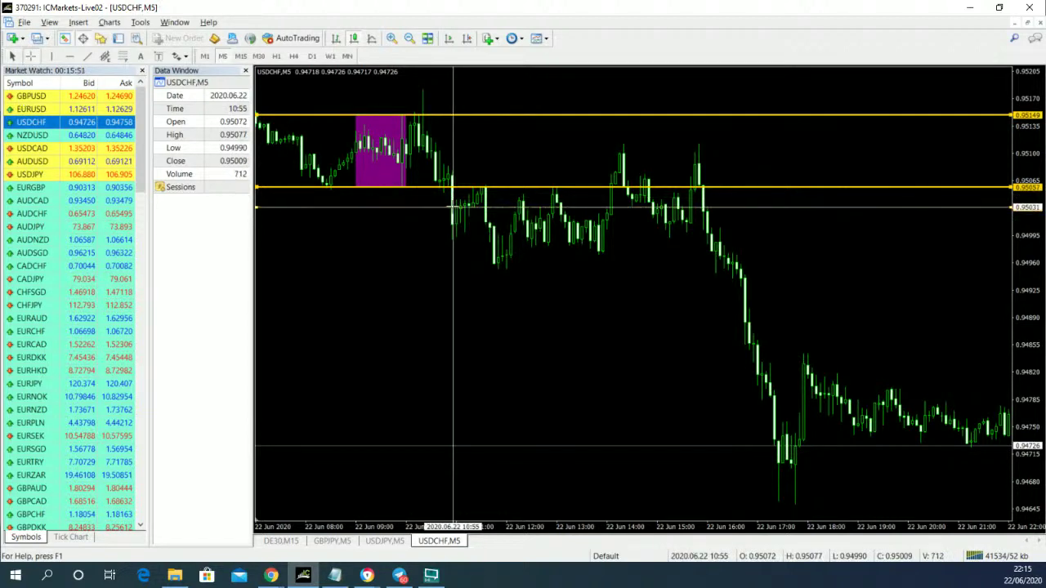
drag(453, 208, 798, 504)
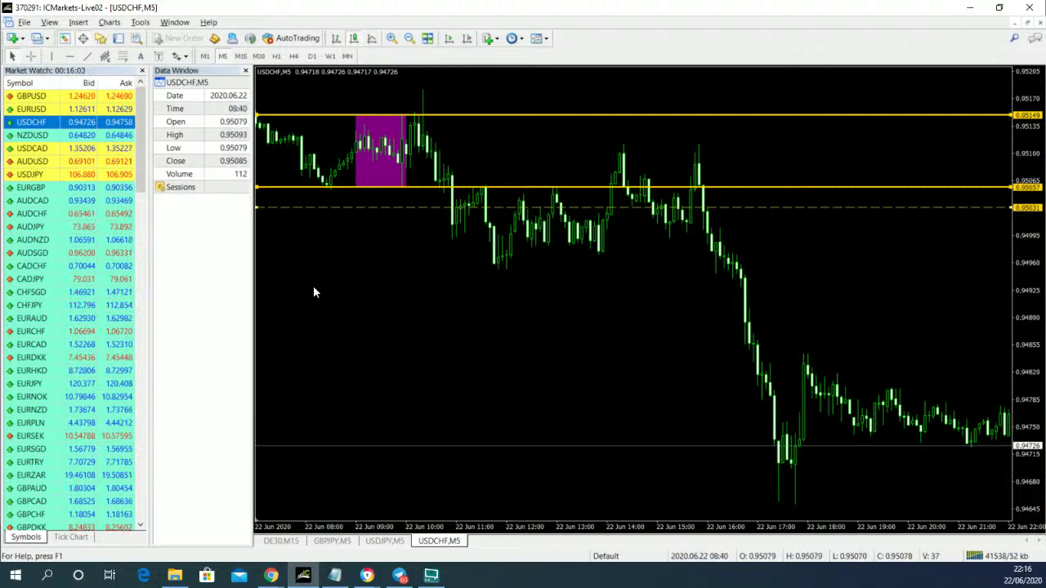
click(44, 135)
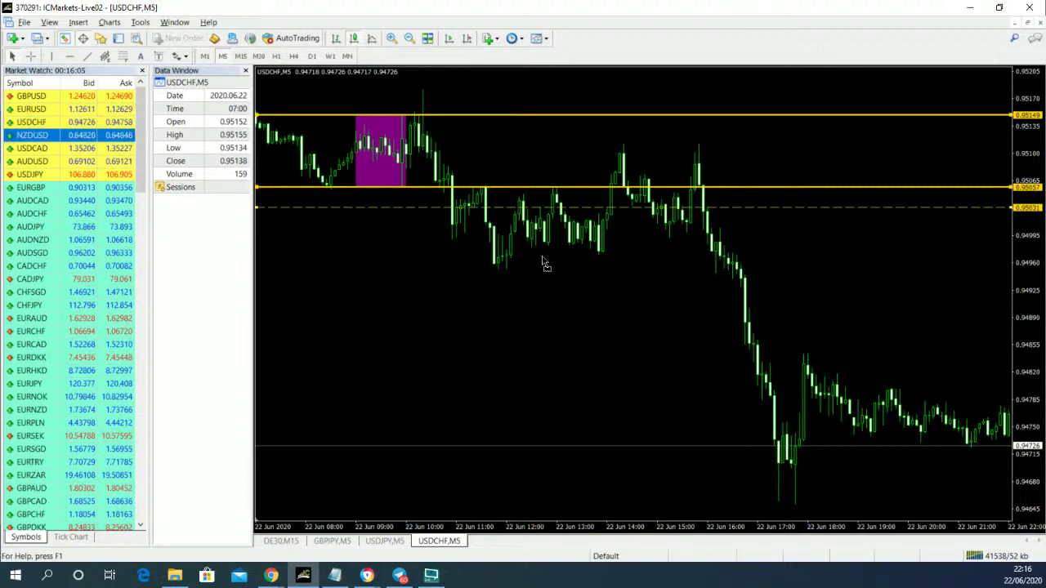
- Load NZDUSD on the chart and make its 0.64212 box-bottom line solid and thicker gold
drag(542, 260, 542, 258)
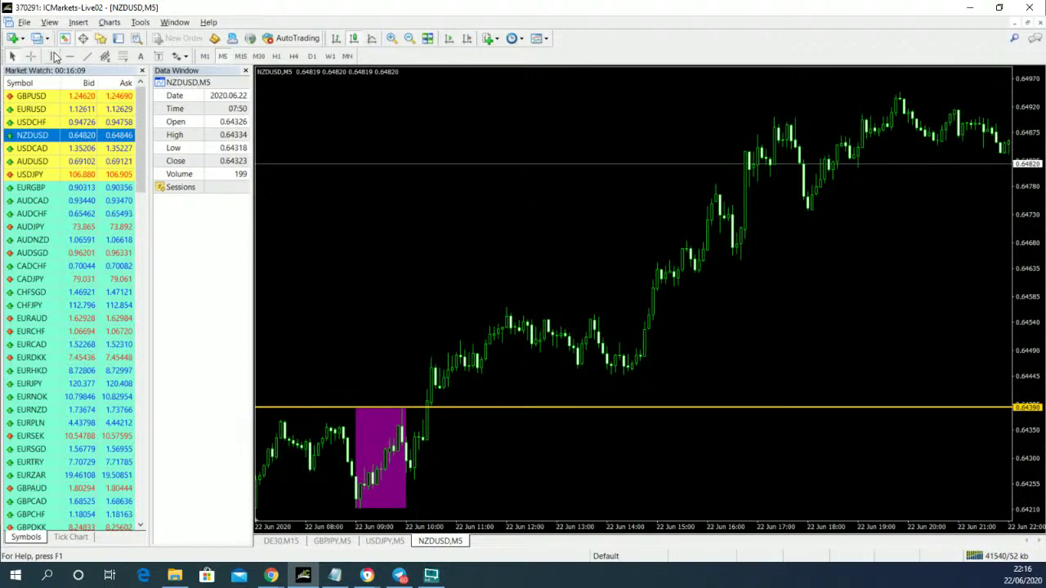
right_click(390, 508)
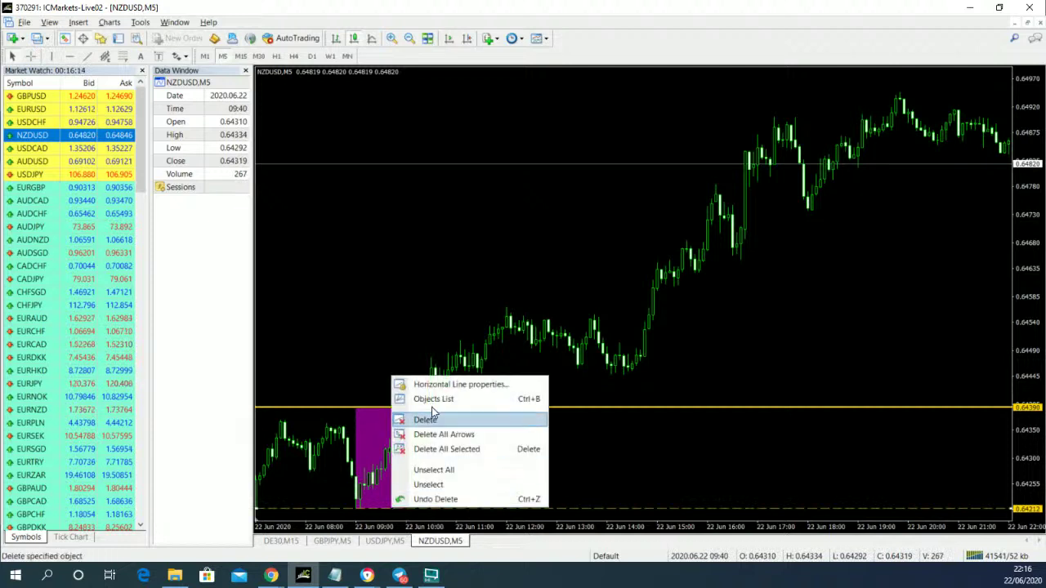
click(436, 384)
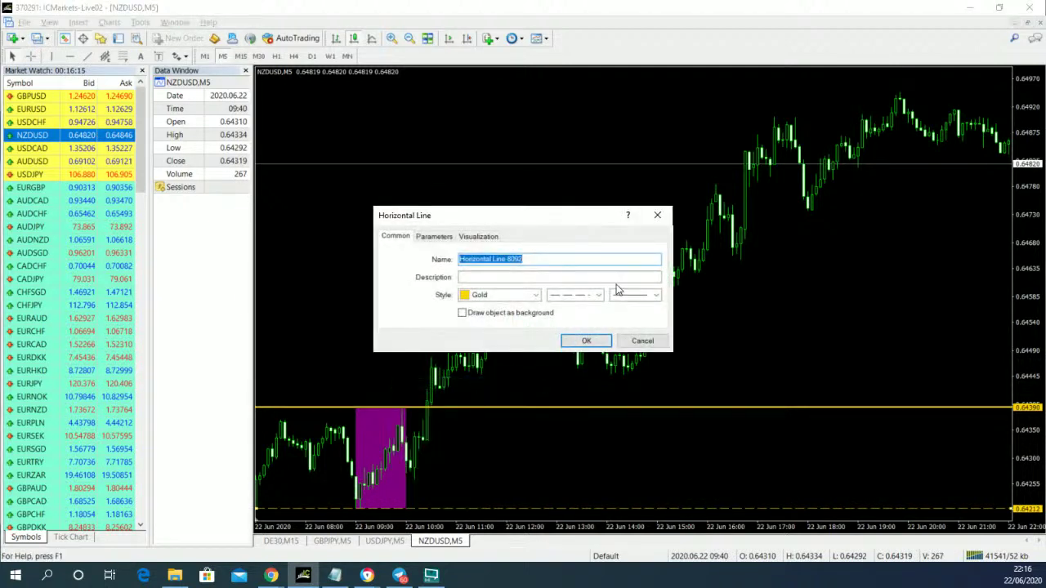
click(629, 296)
click(637, 336)
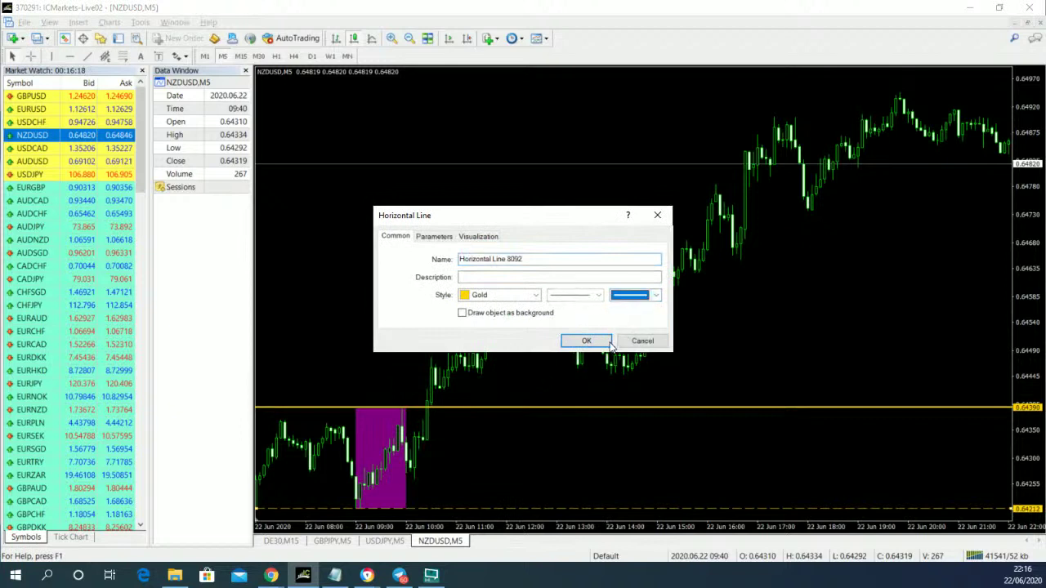
click(600, 343)
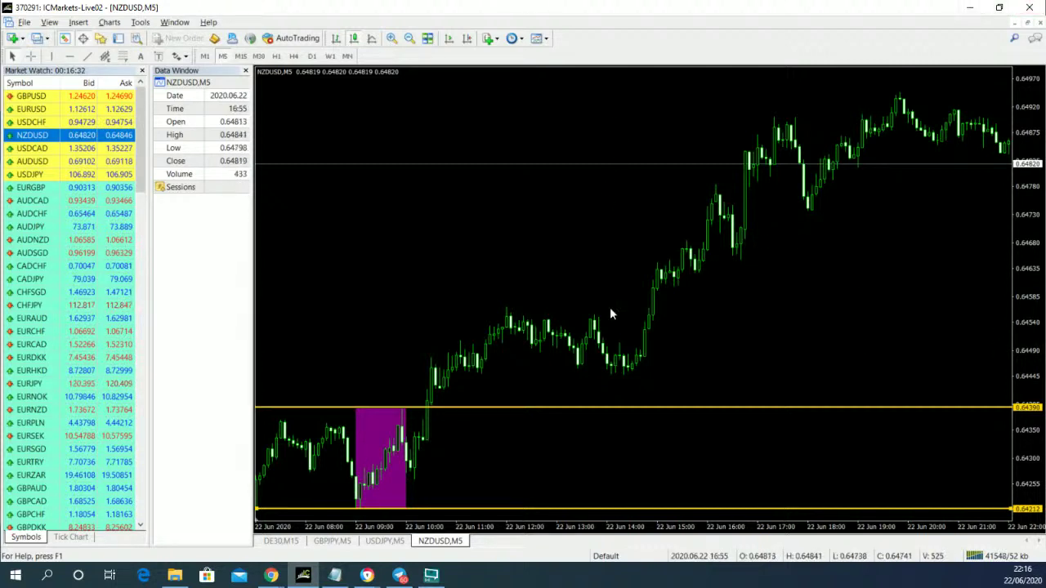
click(367, 575)
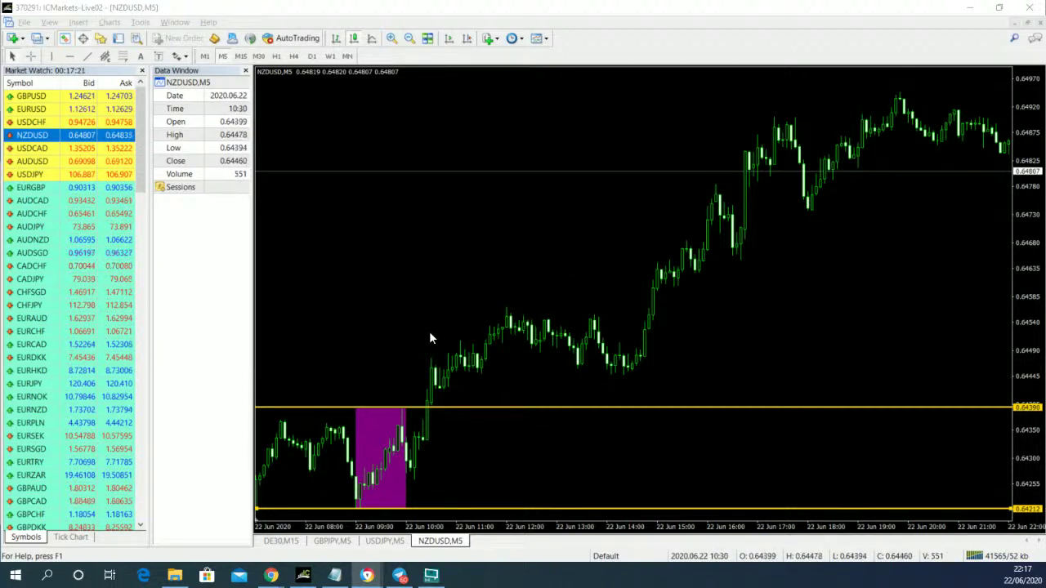
- Drop GBPUSD from Market Watch onto the chart to show its M5 purple morning box
drag(69, 96, 415, 153)
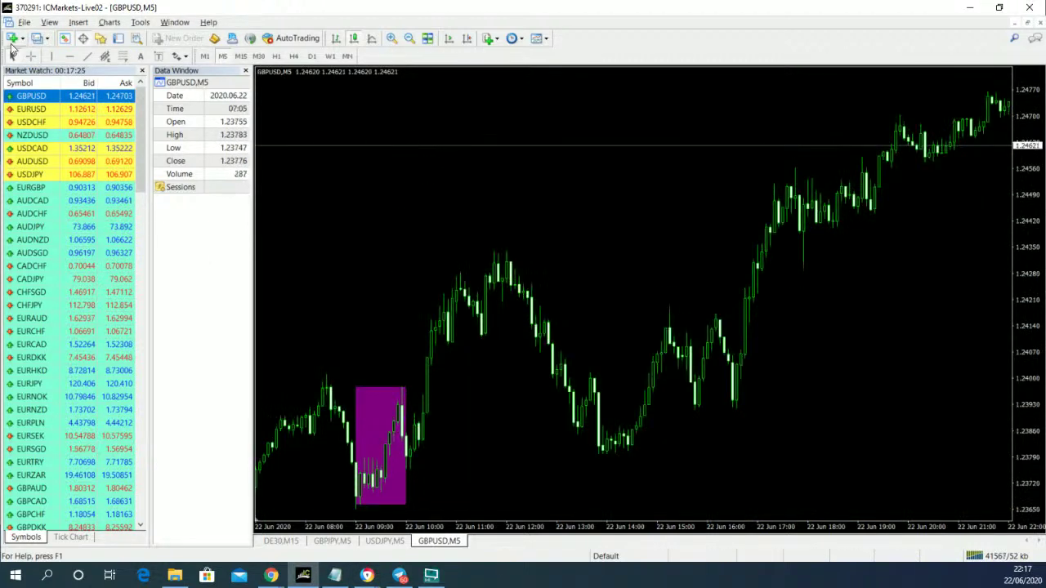
- Draw horizontal lines at the purple box's top (1.23971) and bottom (1.23656)
click(70, 56)
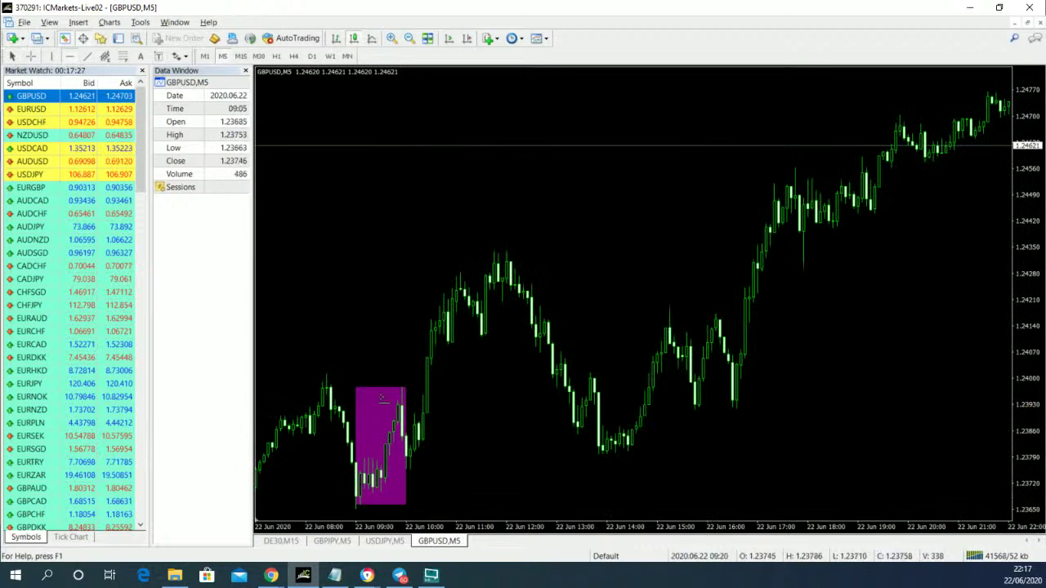
click(382, 391)
click(72, 56)
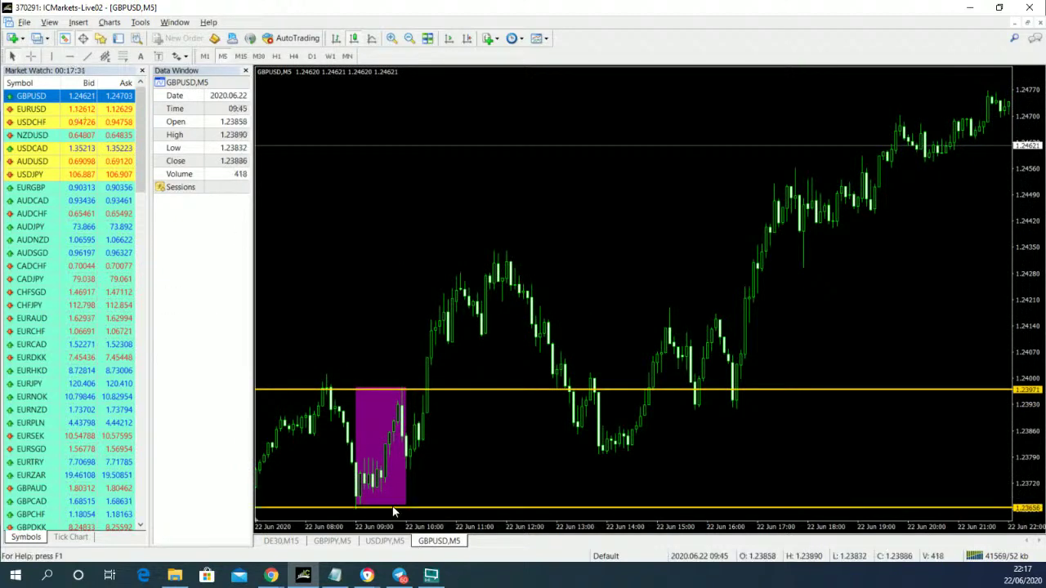
click(397, 508)
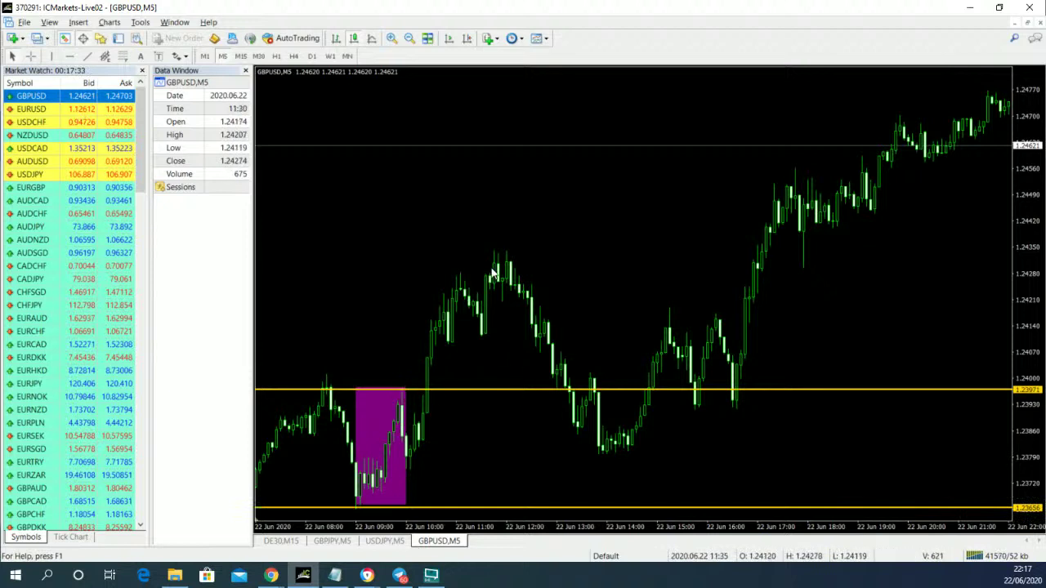
mouse_move(498, 284)
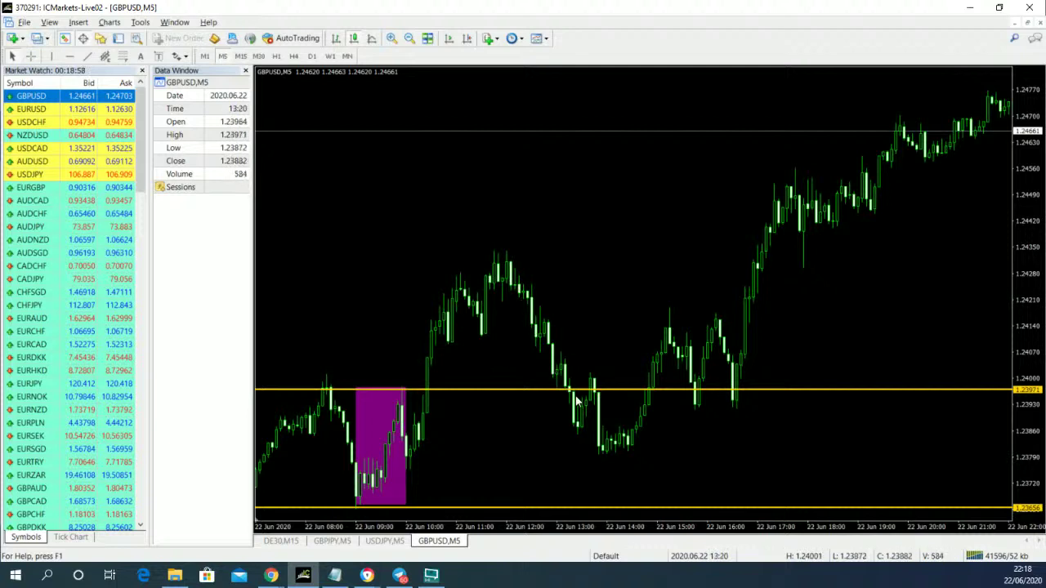
mouse_move(621, 439)
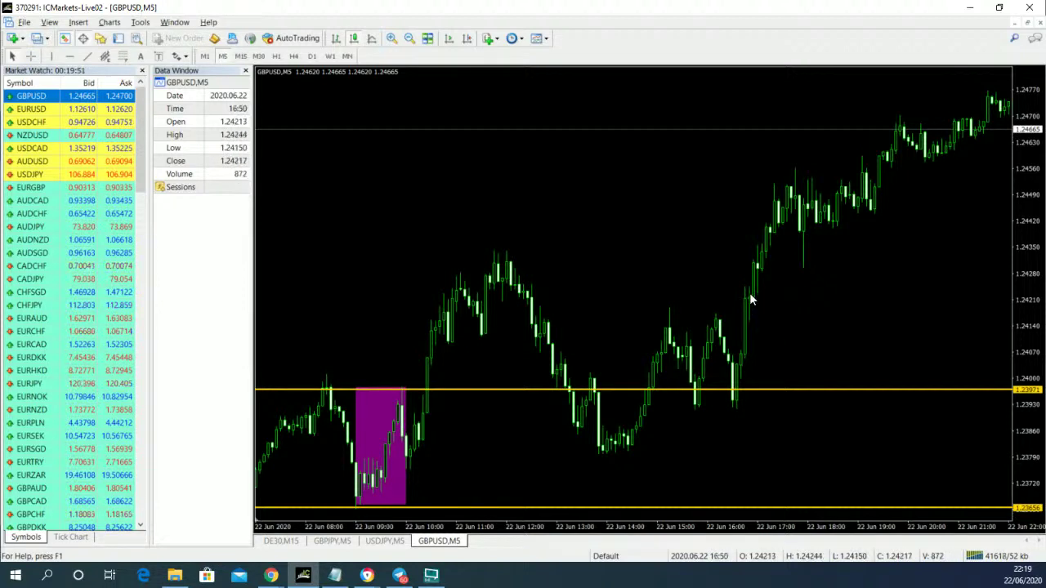
mouse_move(750, 302)
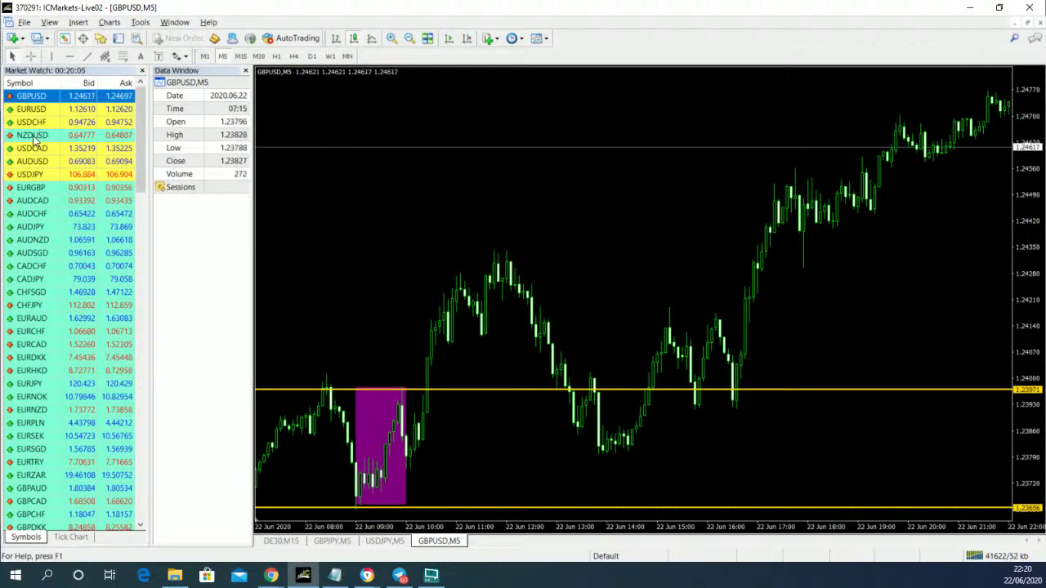
- Load NZDUSD into the GBPUSD chart window, showing its 0.64390–0.64212 morning box
drag(37, 137, 504, 212)
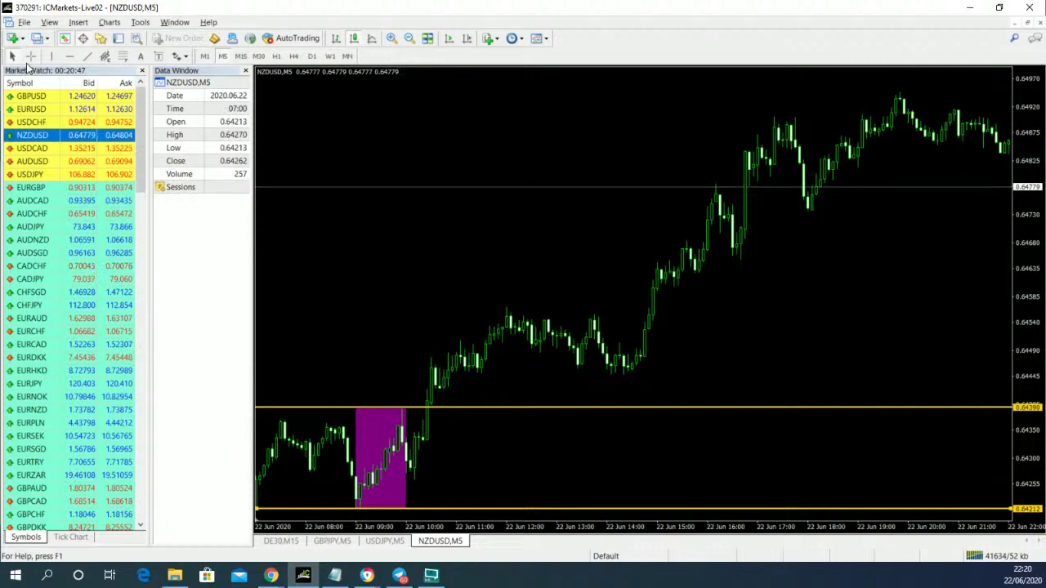
click(391, 40)
scroll(621, 353, down, 5)
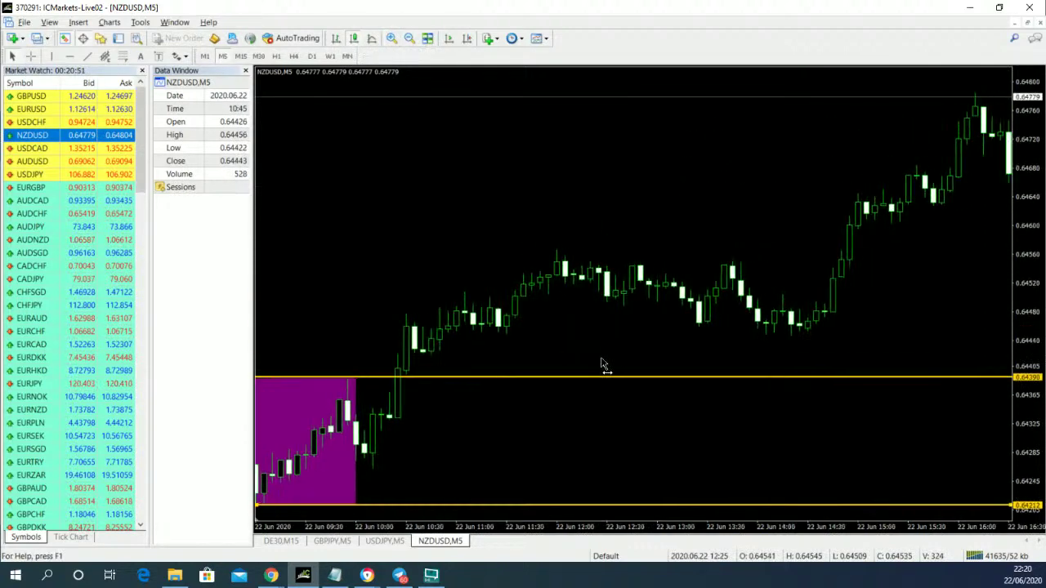
click(391, 40)
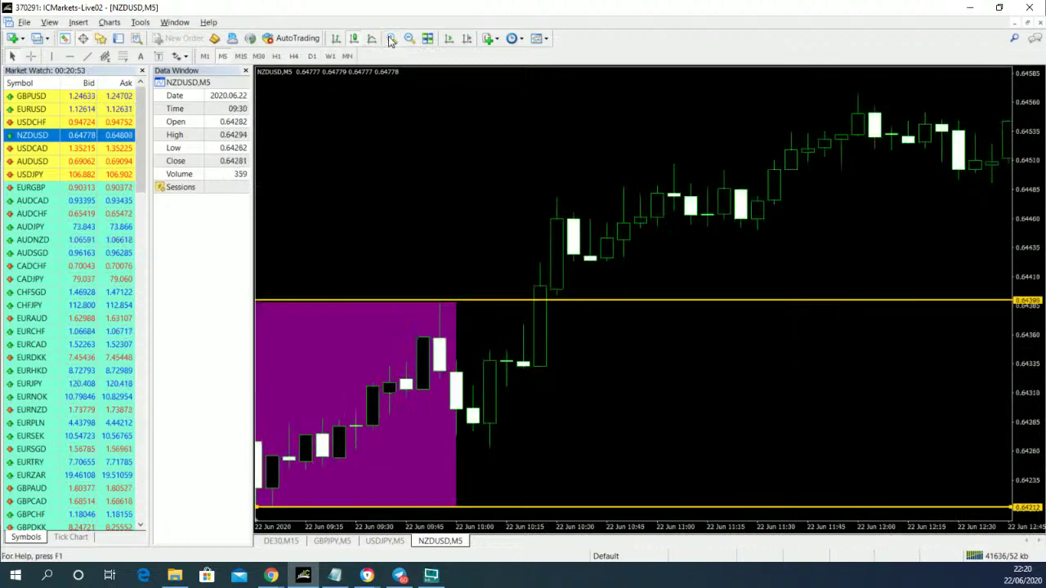
scroll(556, 373, down, 3)
scroll(560, 377, up, 2)
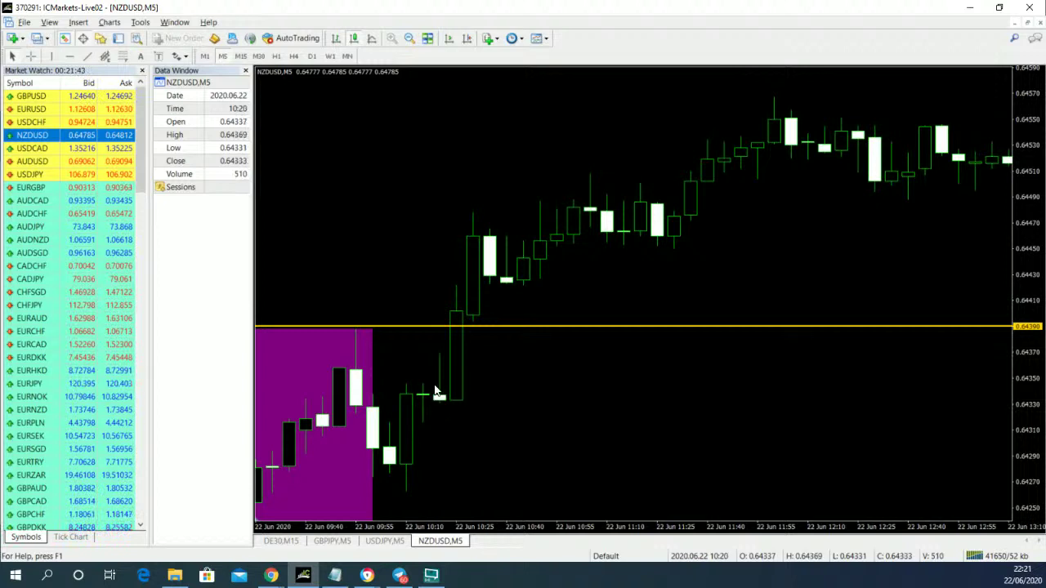
mouse_move(440, 401)
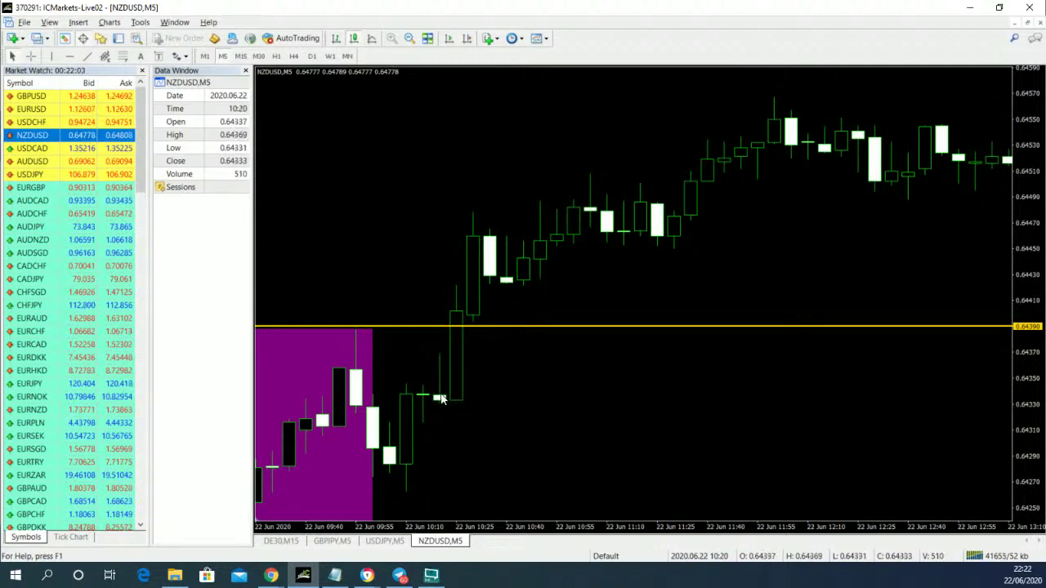
mouse_move(440, 404)
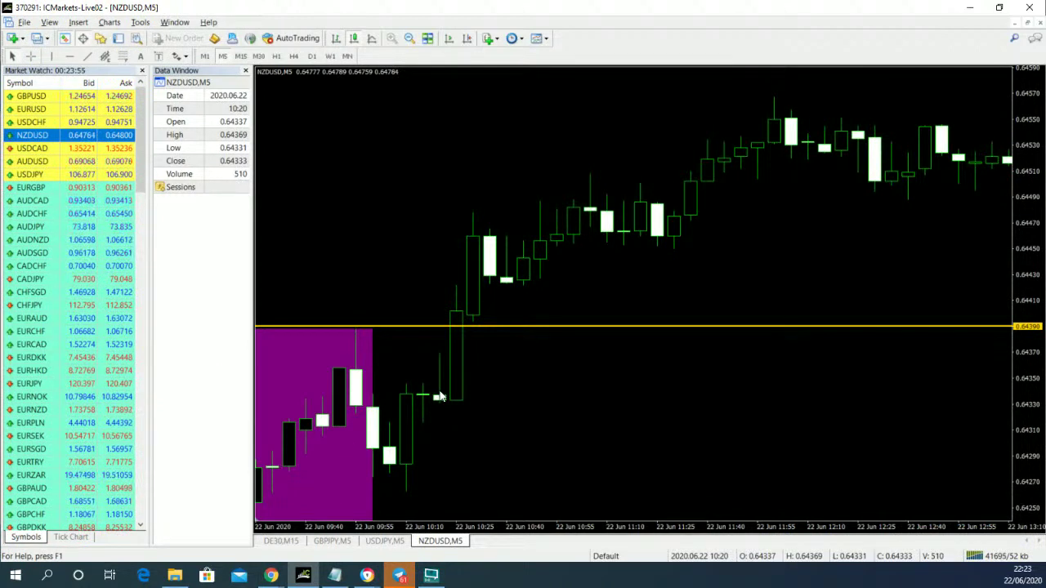
mouse_move(440, 403)
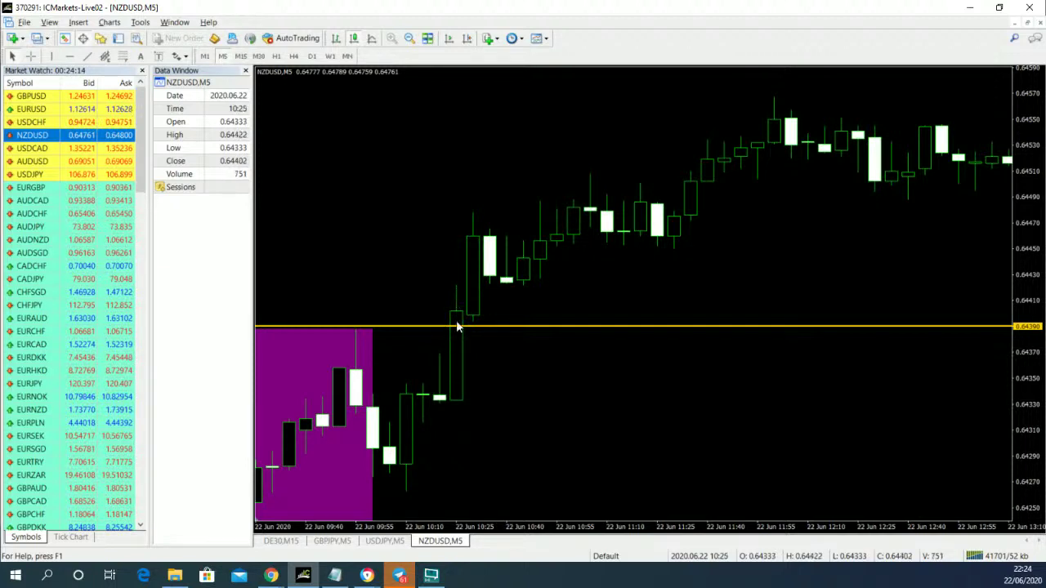
mouse_move(460, 314)
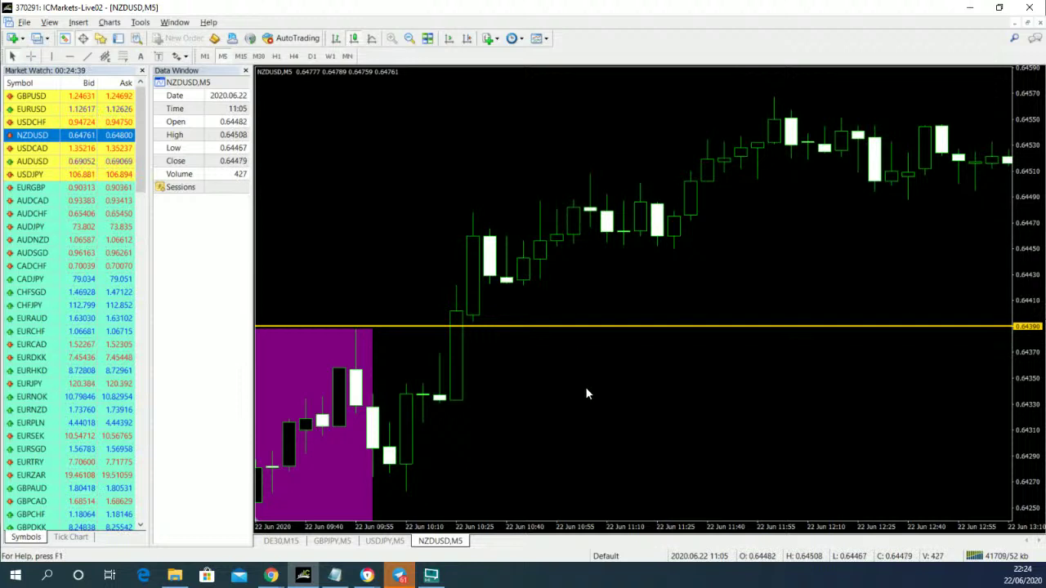
- Give the 0.64390 gold line the thinnest width and a dashed style in its properties
right_click(514, 326)
click(549, 335)
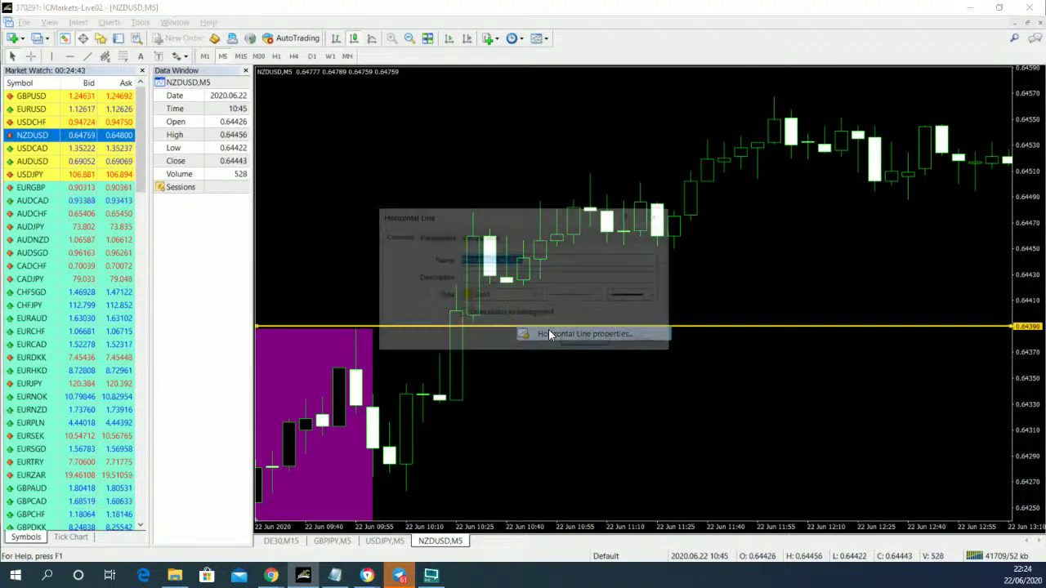
click(656, 296)
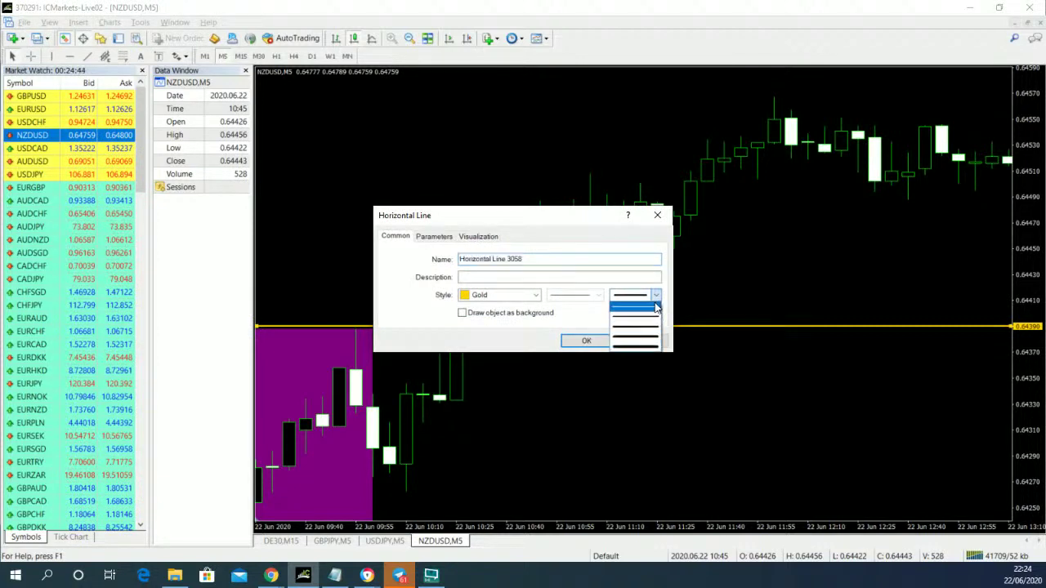
click(654, 307)
click(598, 295)
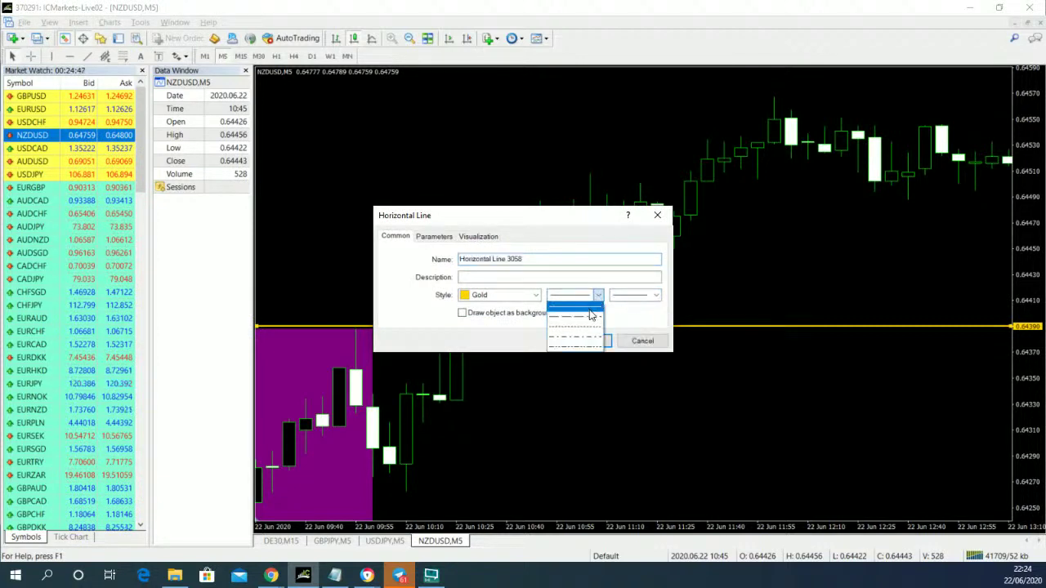
click(591, 316)
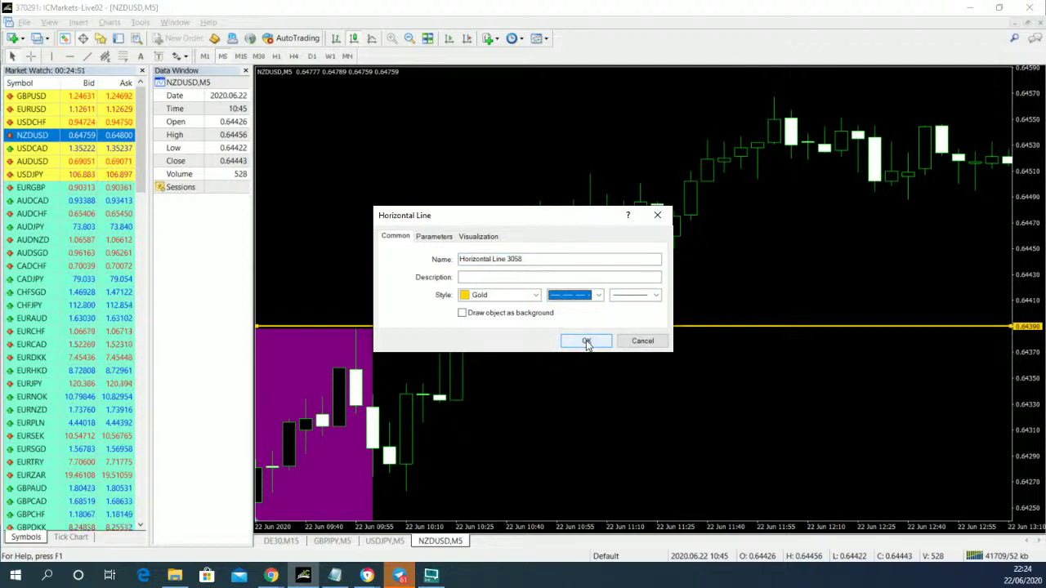
- Apply the change so the 0.64389 box-top line becomes a thin dashed gold line
click(585, 341)
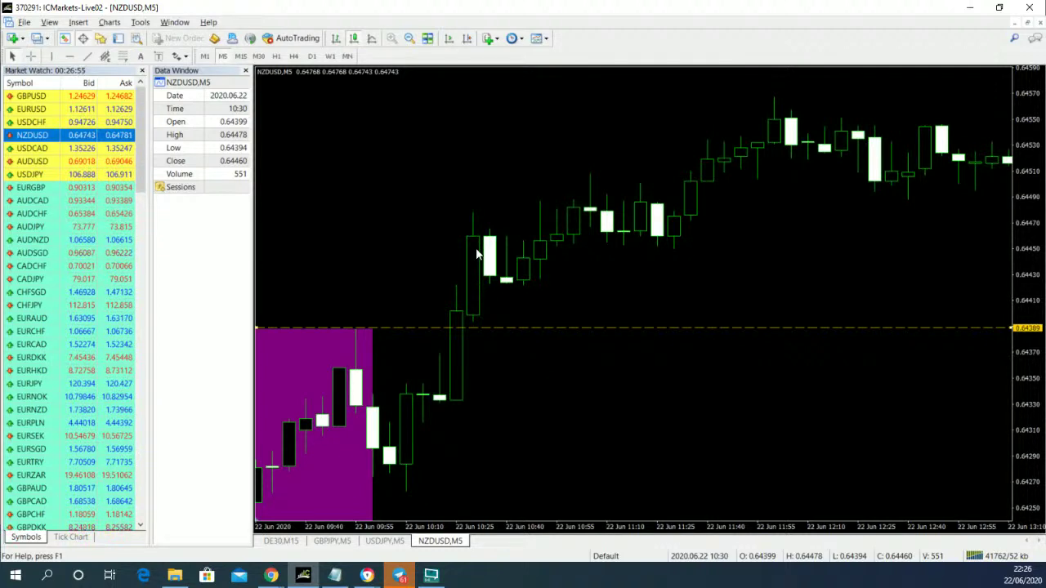
- Compress the price scale and draw a horizontal line at the box top, 0.64388
scroll(398, 242, down, 1)
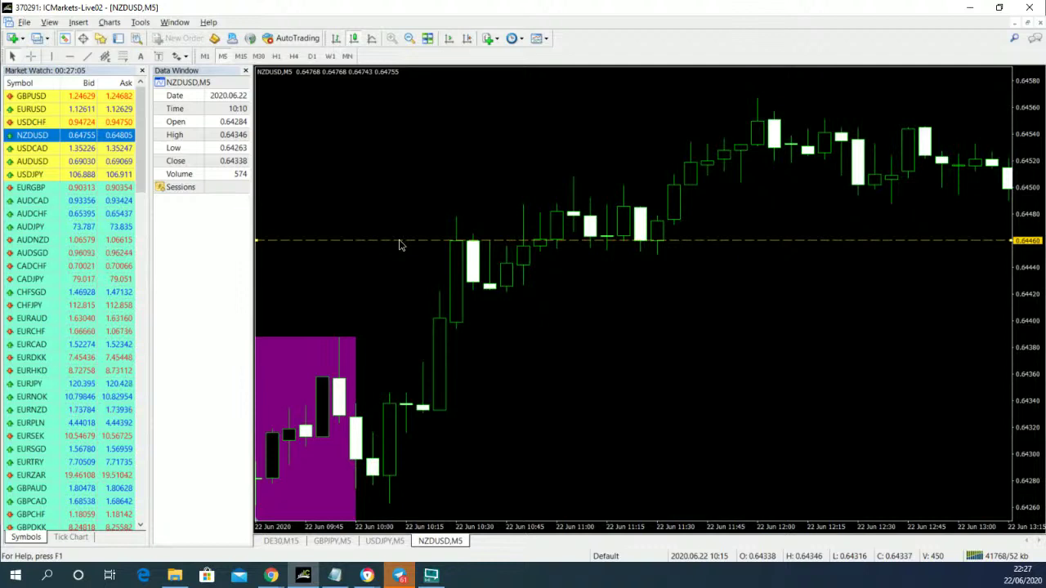
drag(1031, 161, 1030, 204)
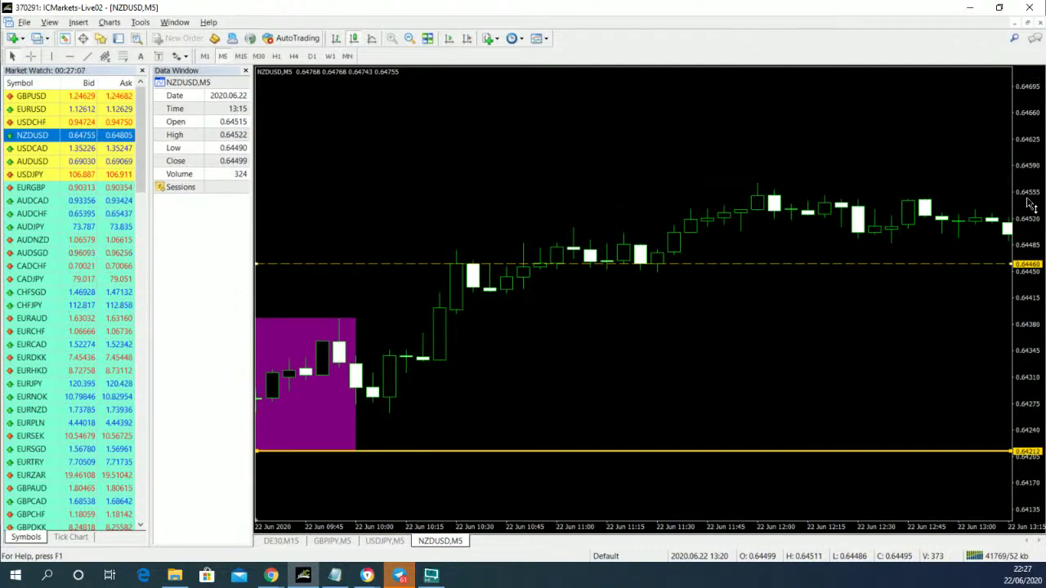
click(69, 56)
click(297, 318)
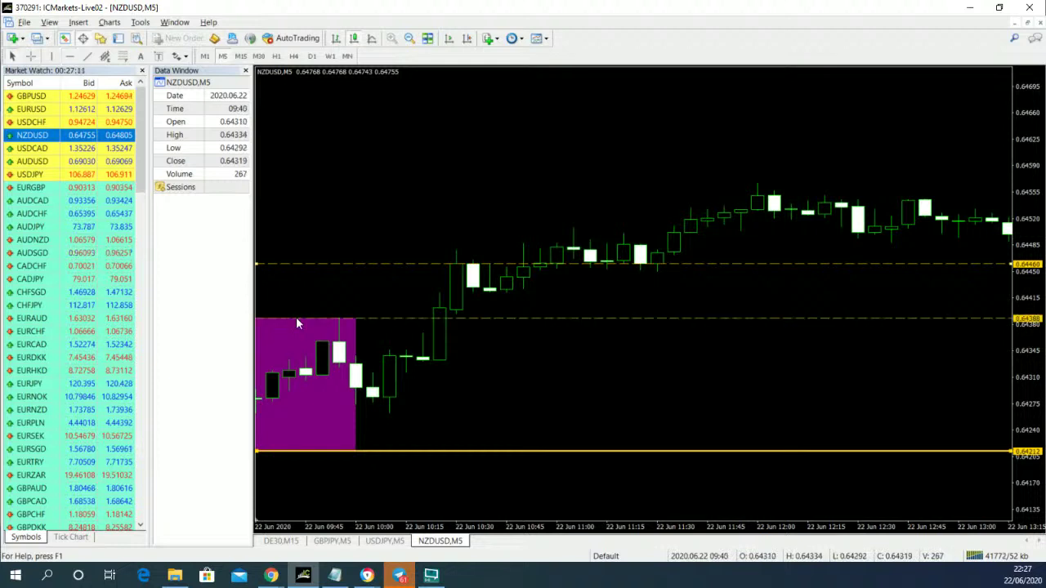
- Make the 0.64388 line a solid gold line with a thicker width
right_click(296, 317)
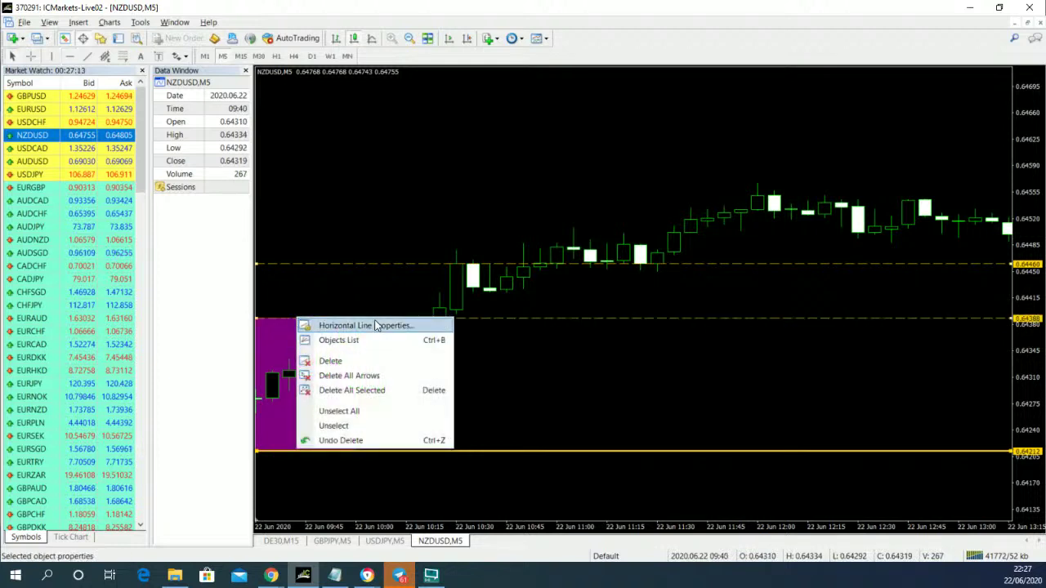
click(351, 325)
click(654, 295)
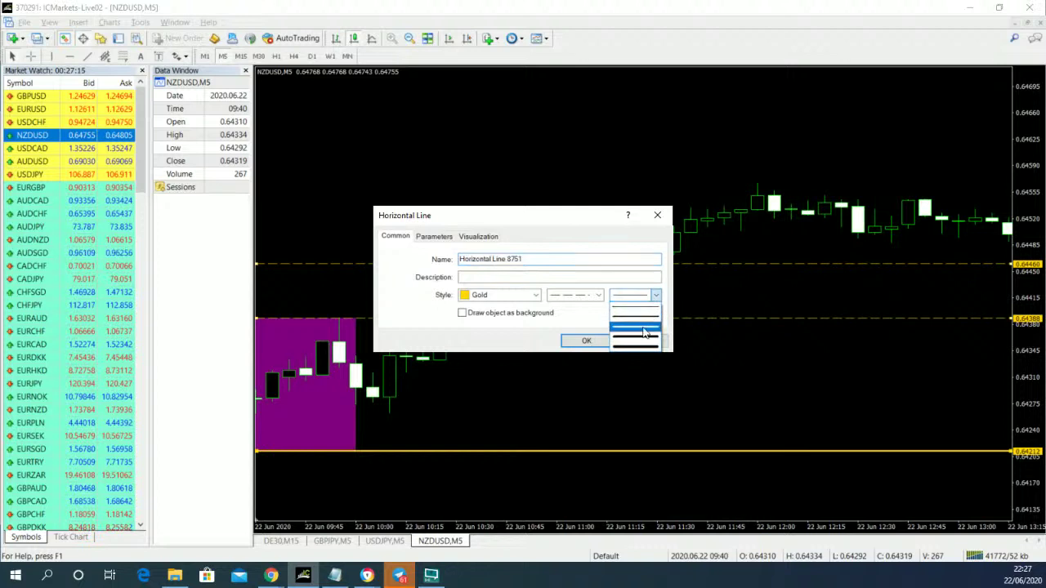
click(647, 326)
click(586, 341)
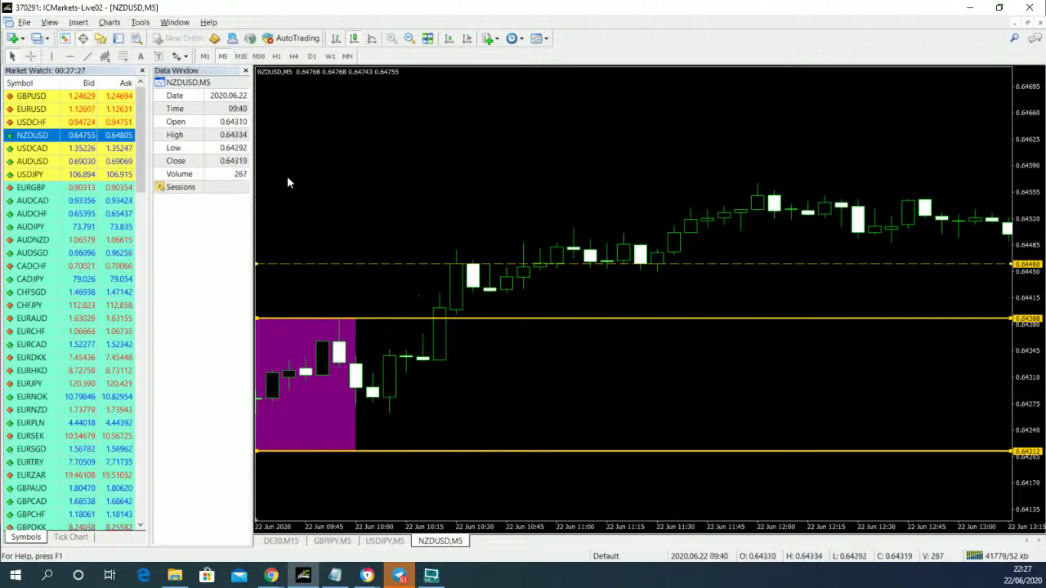
- Measure the box height and NZDUSD's rise from breakout to peak, then switch to Telegram
click(31, 55)
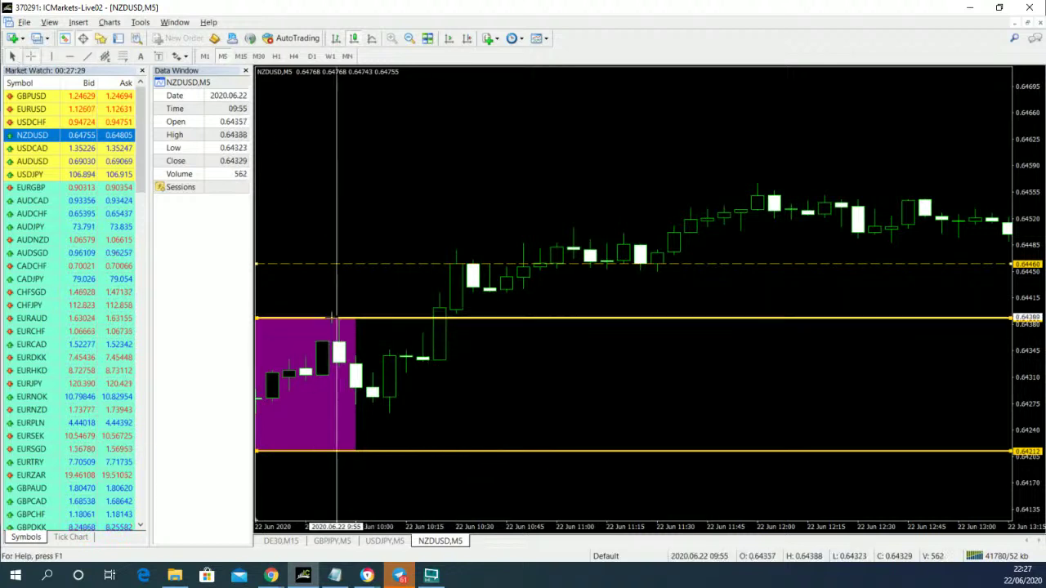
drag(318, 321, 318, 445)
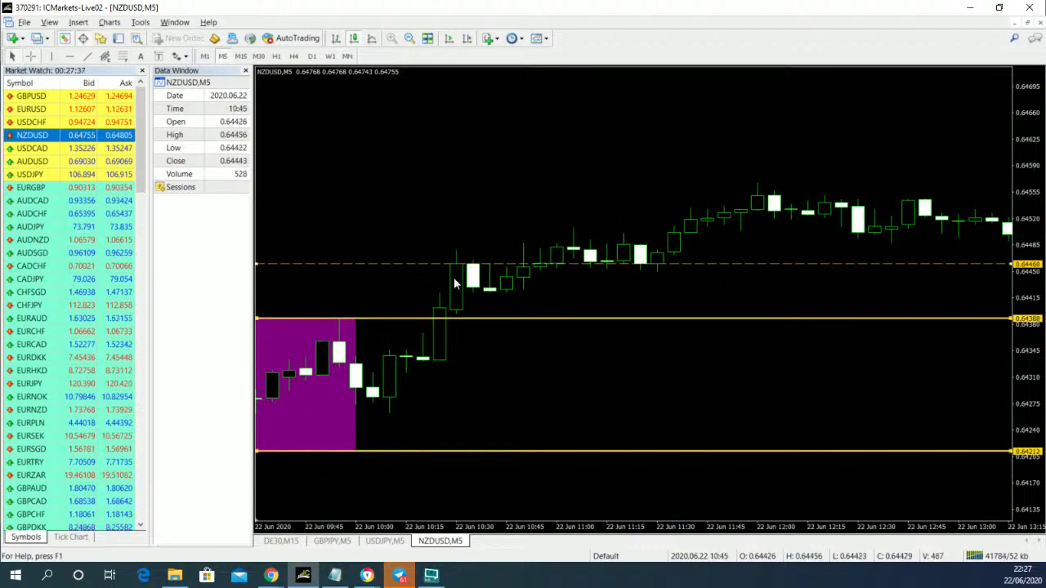
click(412, 39)
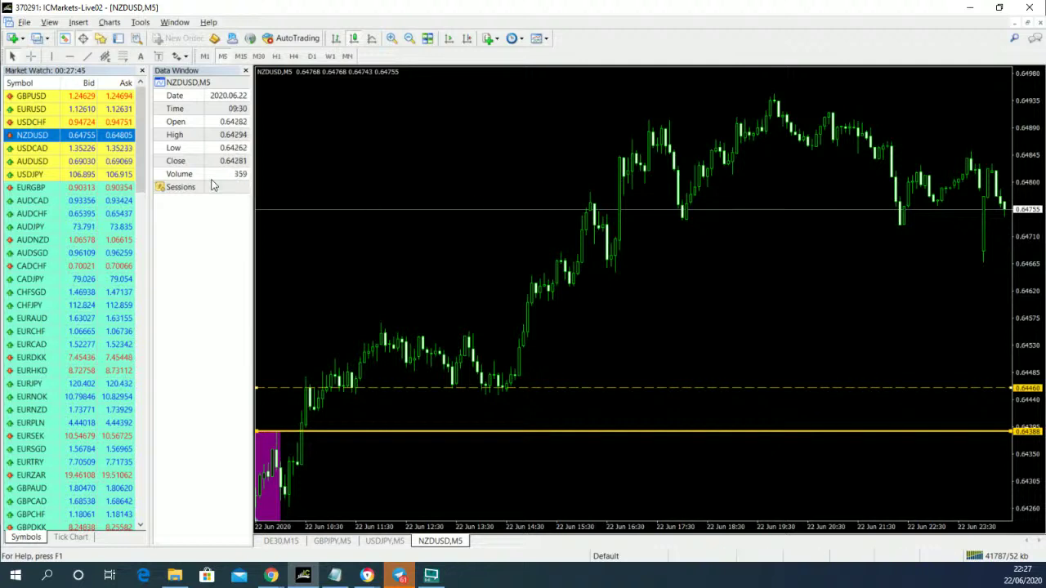
click(32, 56)
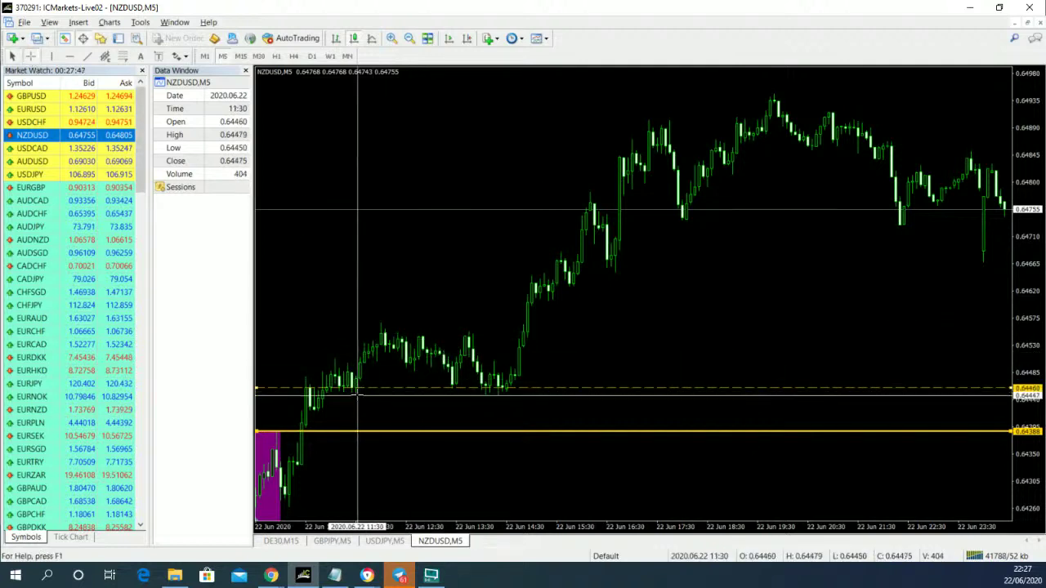
drag(316, 390, 776, 96)
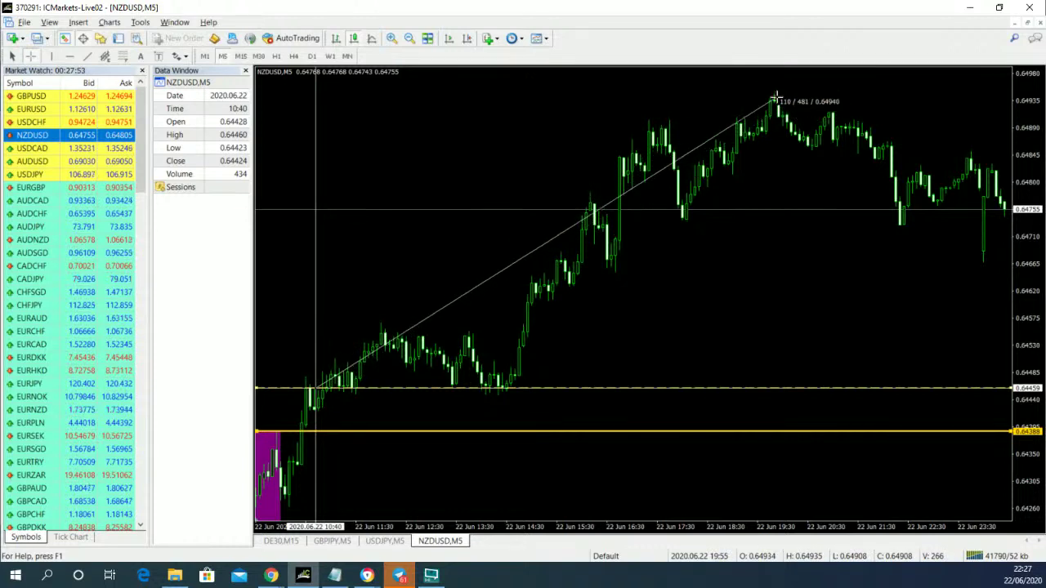
click(775, 97)
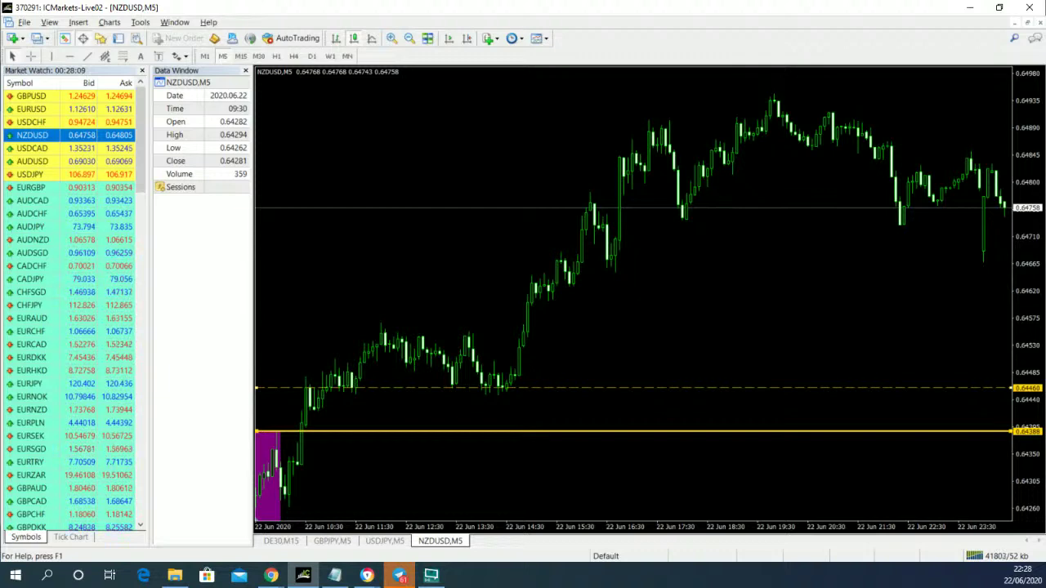
key(alt+Tab)
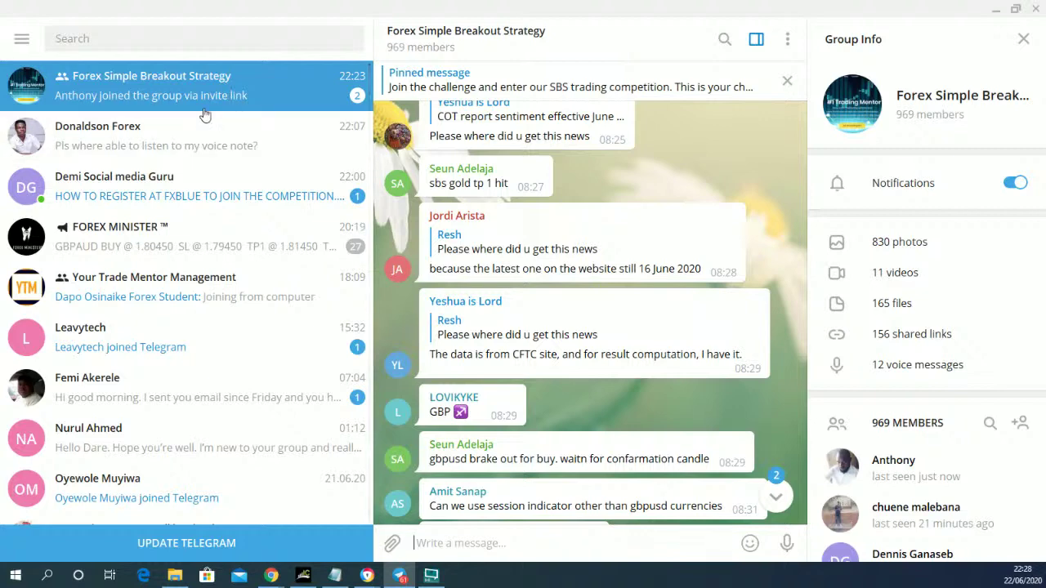
- Scroll back through the group chat to the June 22 GBPUSD SBS boxes chart post
click(204, 109)
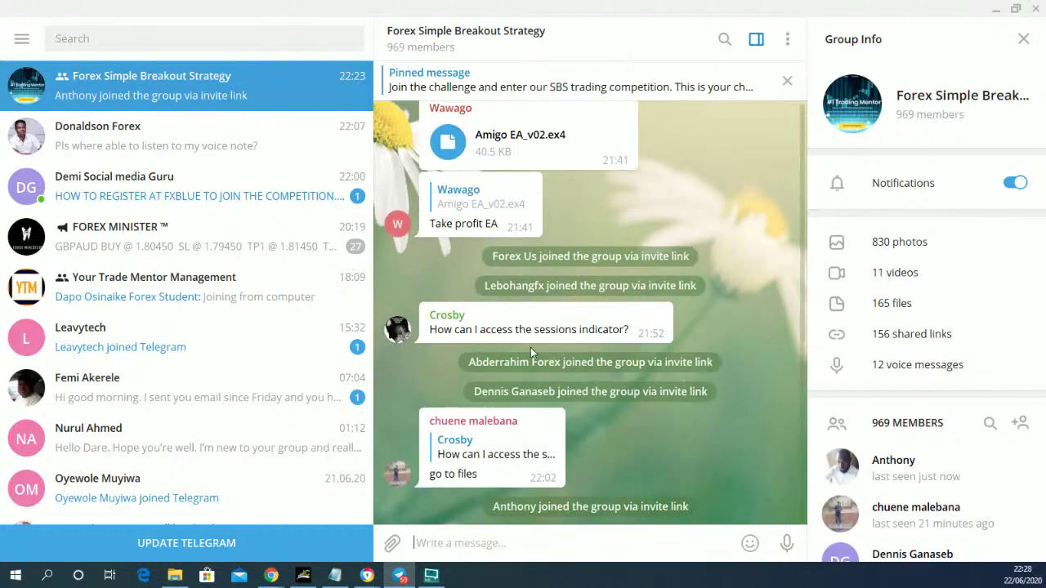
scroll(583, 403, up, 1)
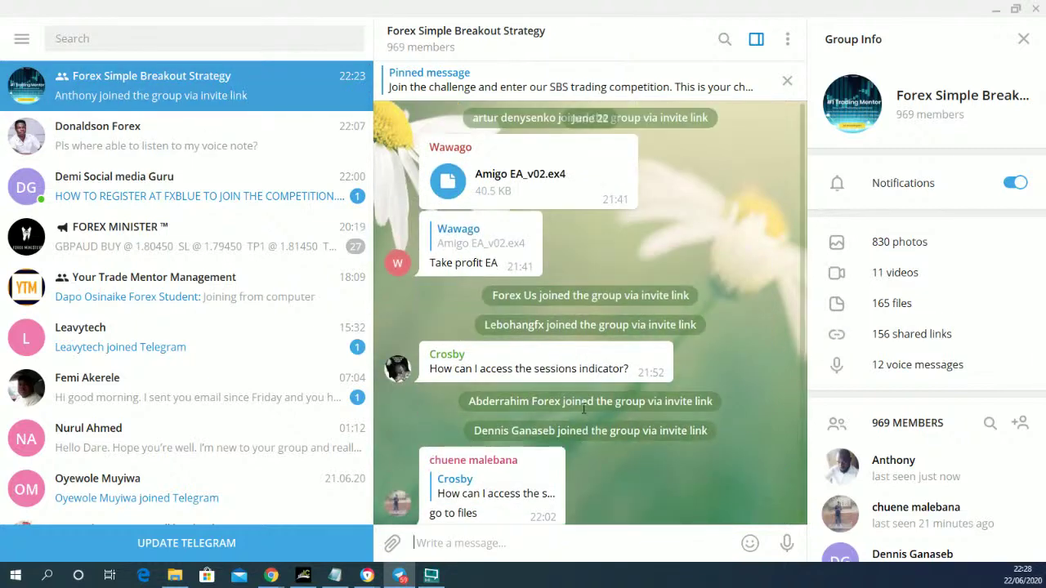
scroll(583, 409, down, 1)
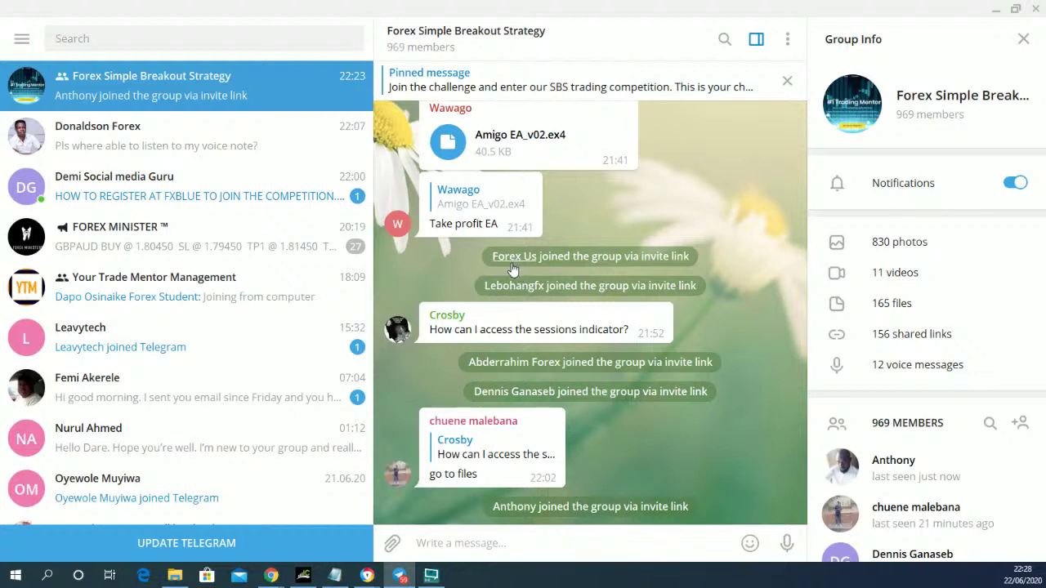
scroll(515, 268, up, 1)
scroll(513, 268, up, 3)
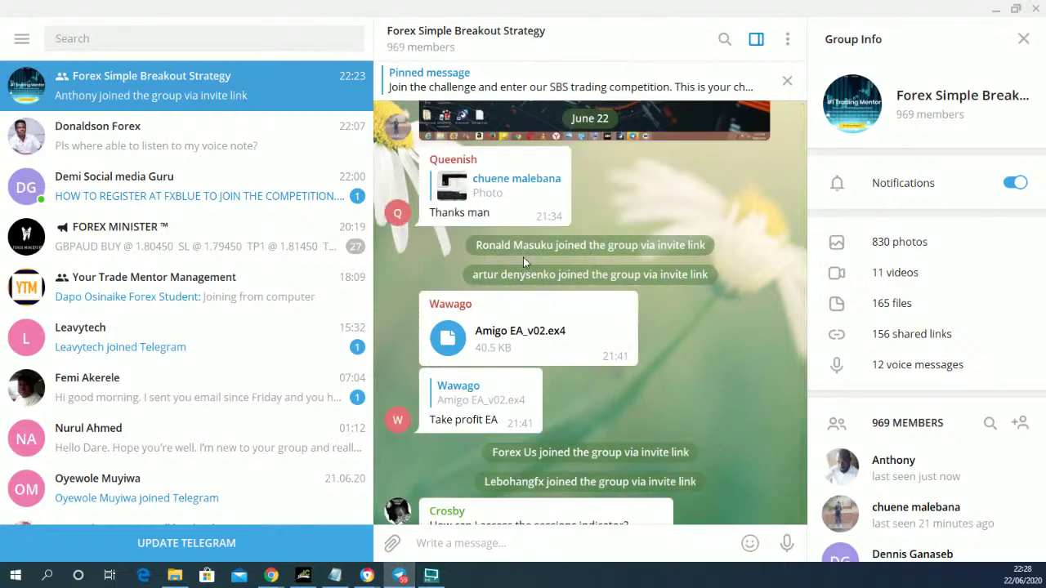
click(527, 263)
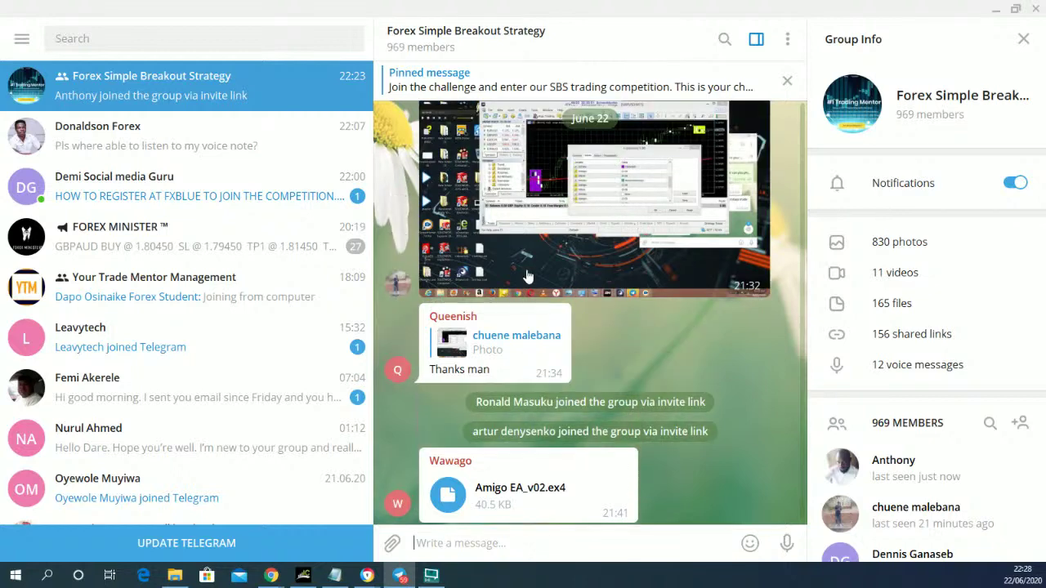
scroll(527, 310, up, 10)
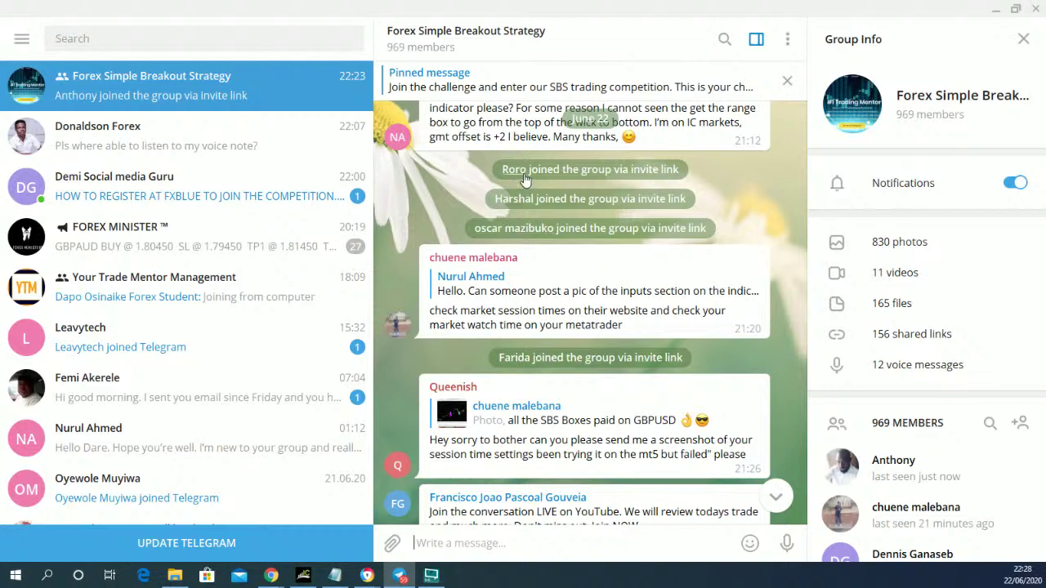
scroll(520, 209, up, 3)
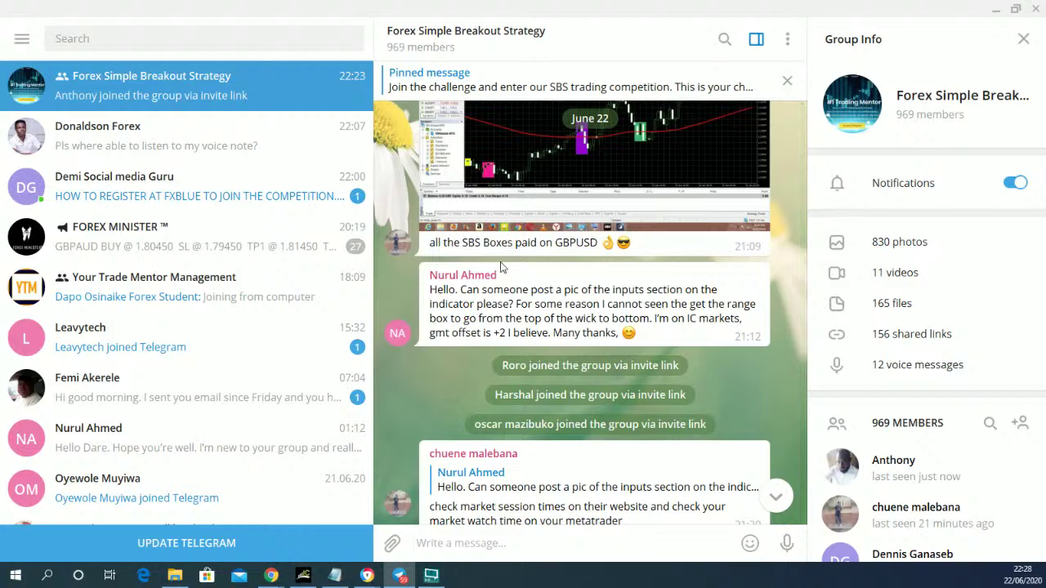
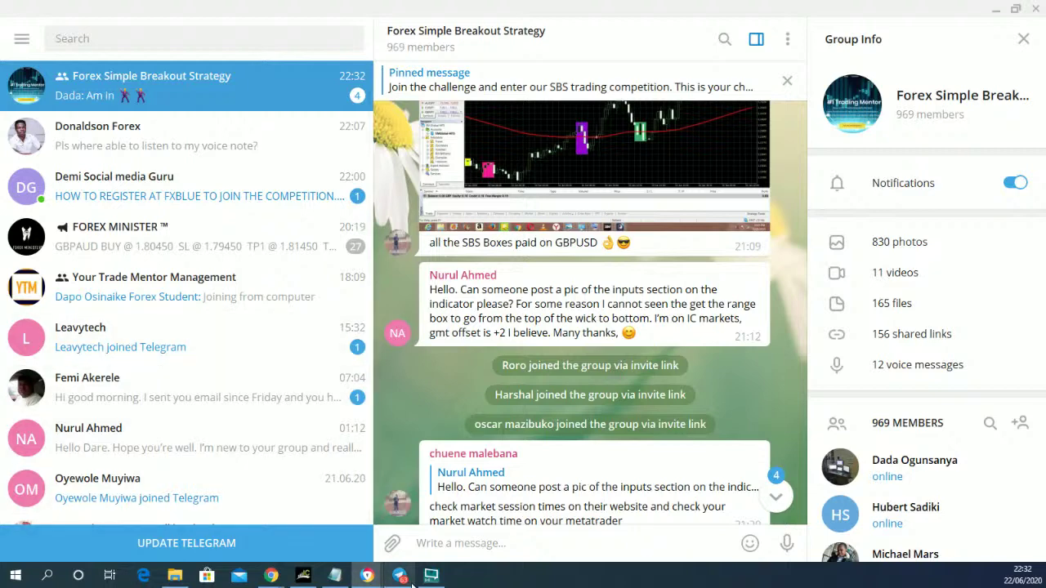
- Switch from Telegram to the NZDUSD M5 chart in MetaTrader 4
click(303, 576)
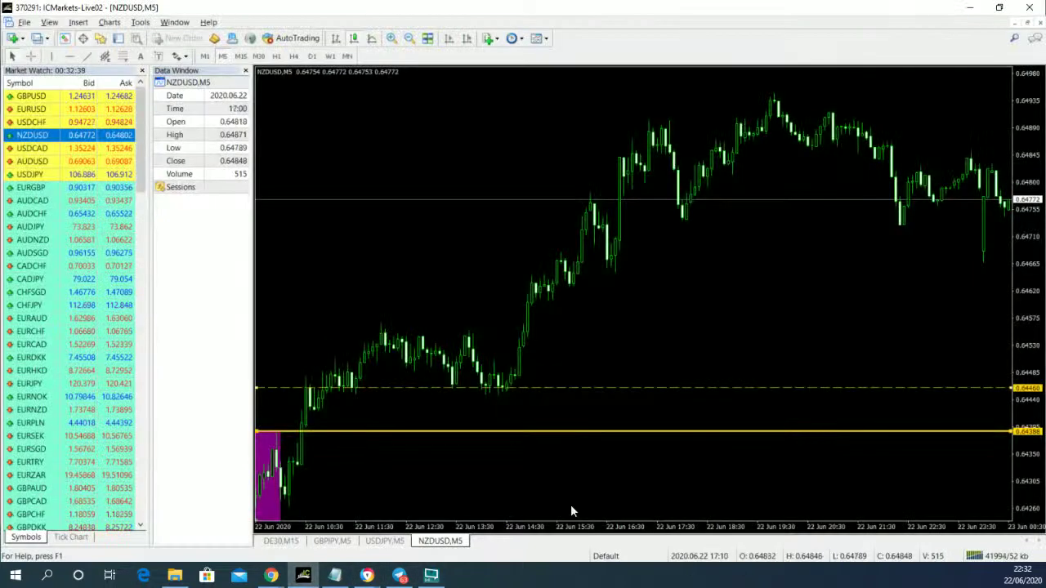
- Set the Sessions indicator's AsiaColor input to SaddleBrown, apply it, and close the Indicators list
right_click(364, 128)
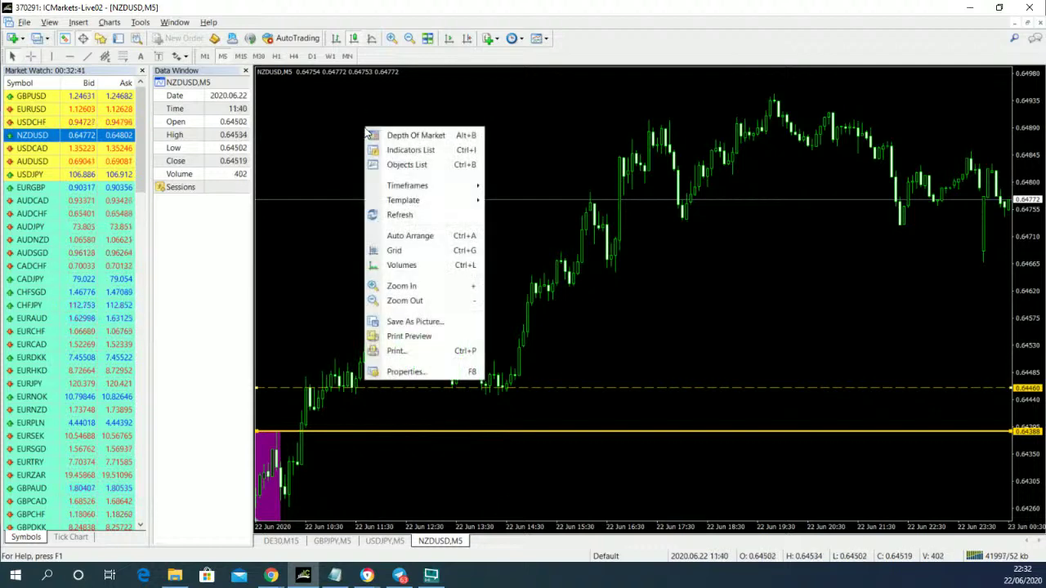
click(404, 149)
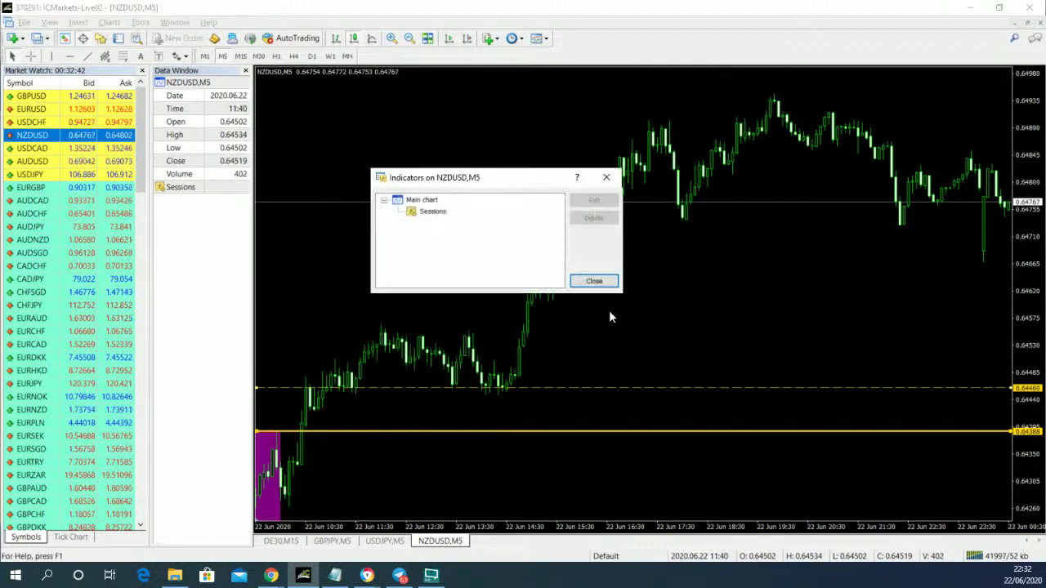
double_click(436, 217)
drag(750, 171, 442, 124)
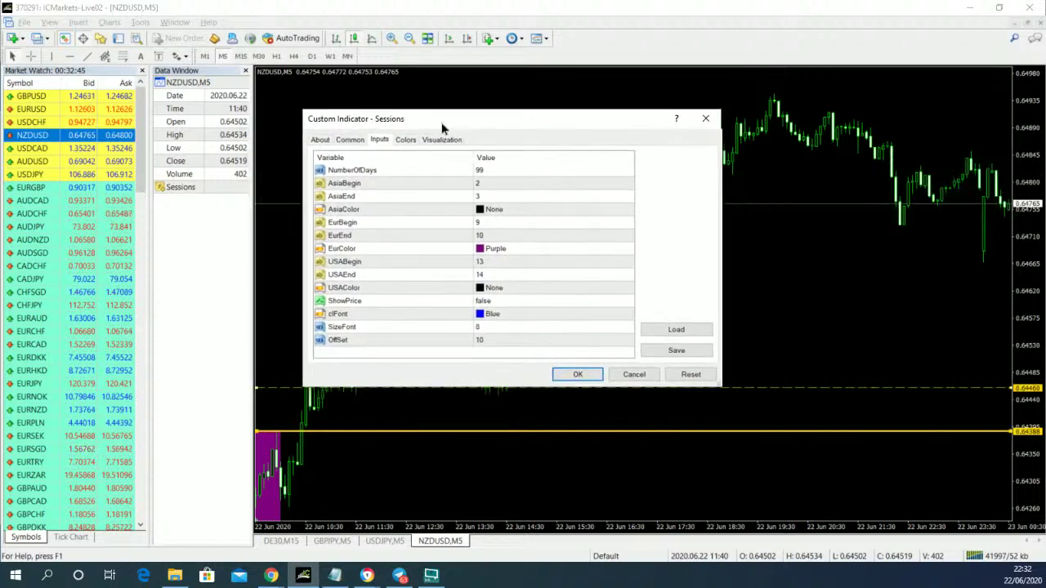
click(572, 213)
click(619, 217)
click(627, 214)
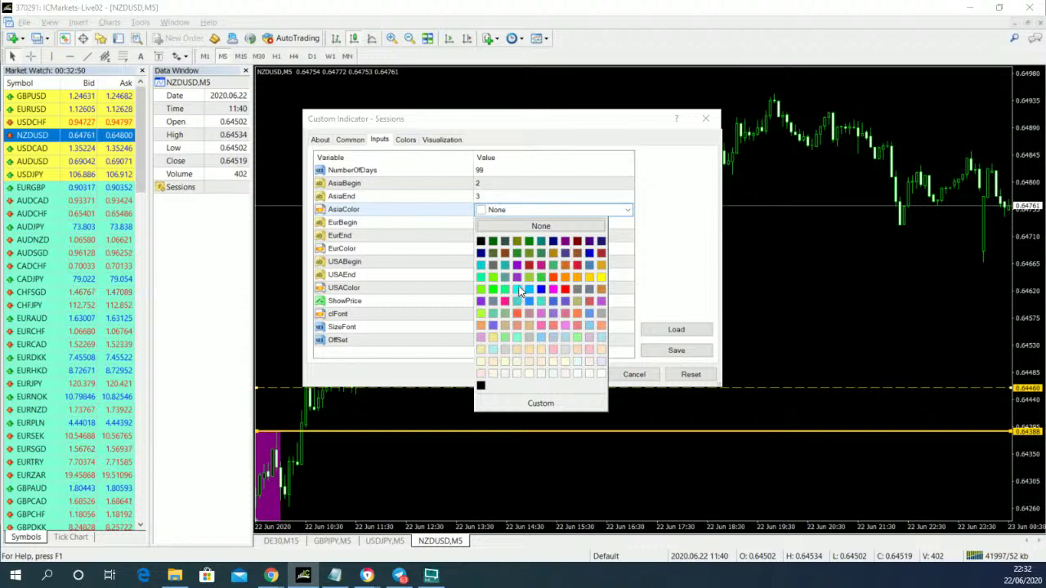
click(498, 253)
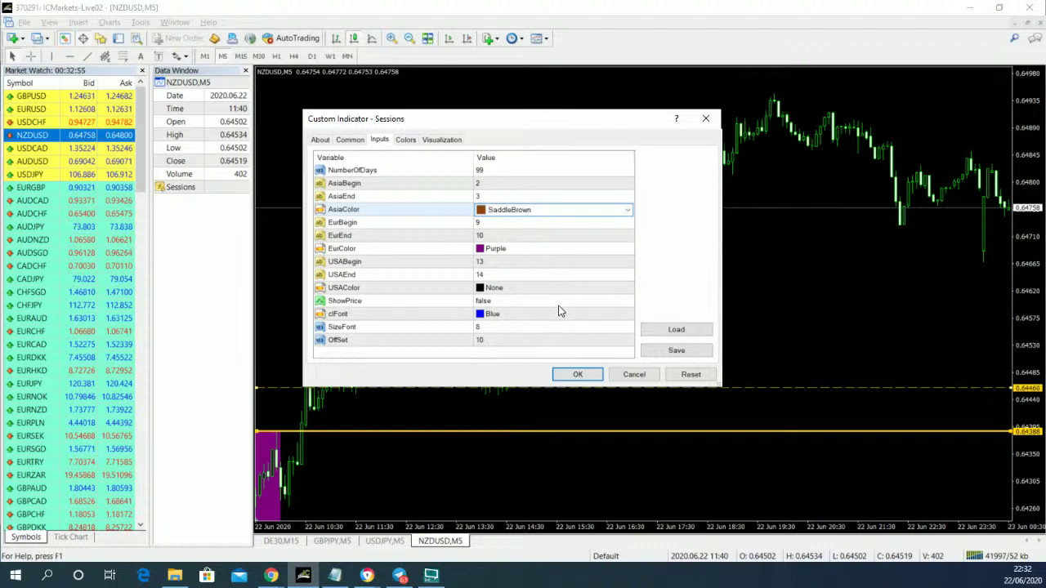
key(Delete)
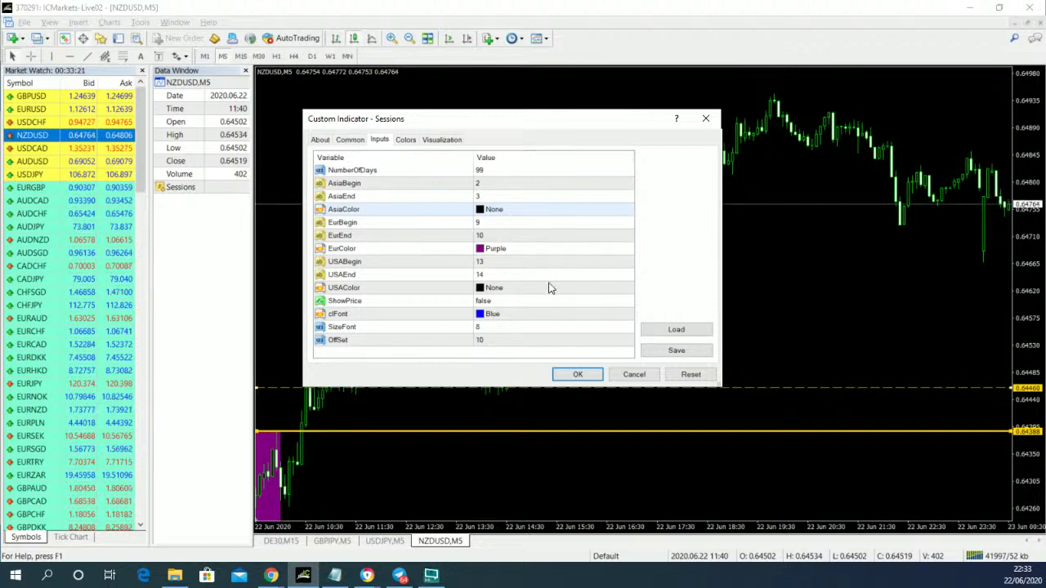
click(579, 374)
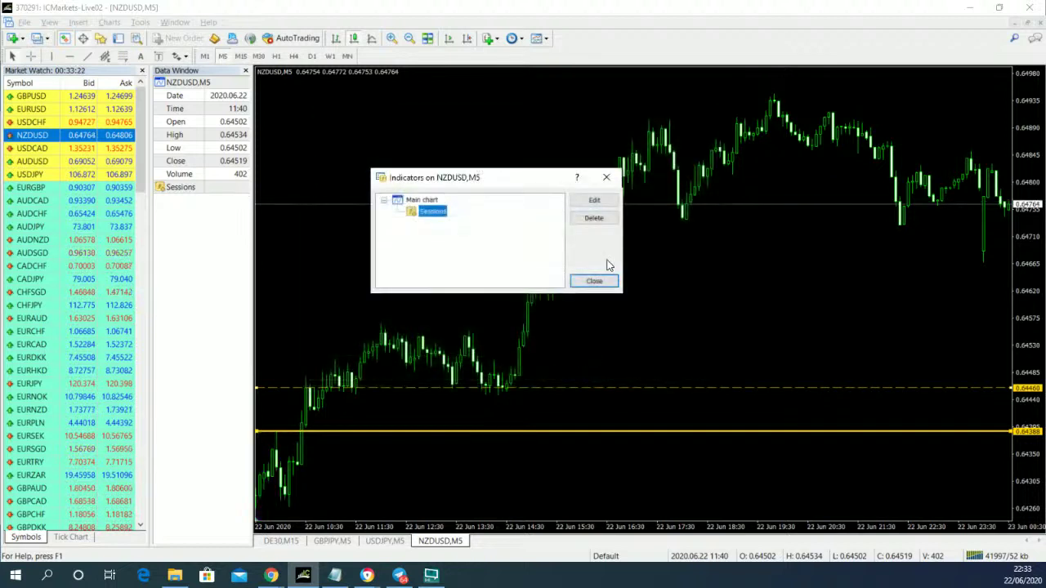
click(594, 281)
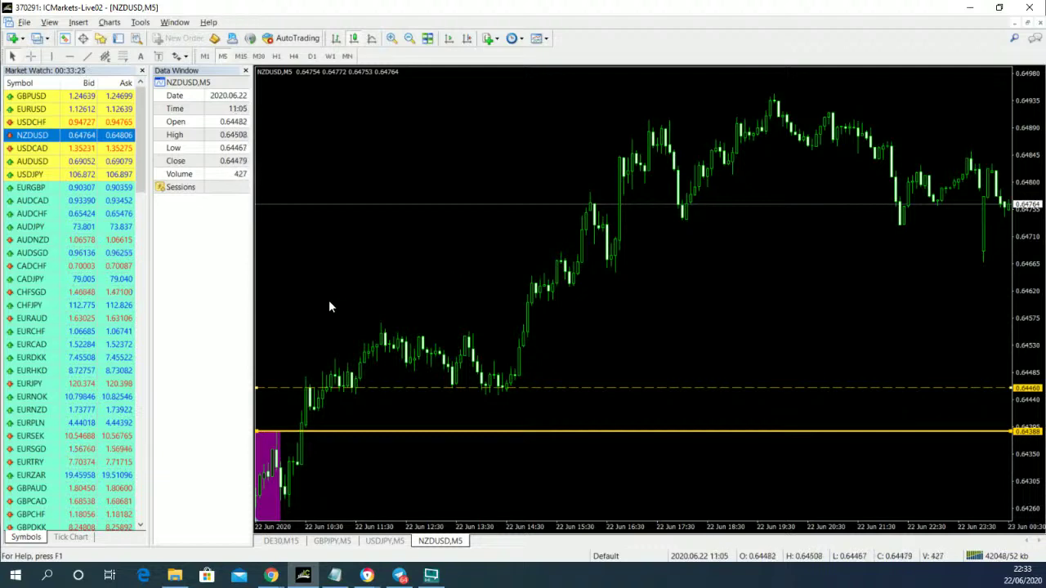
- Scroll back and zoom out to show the 19–22 June bars with the brown and purple session boxes
drag(324, 302, 803, 292)
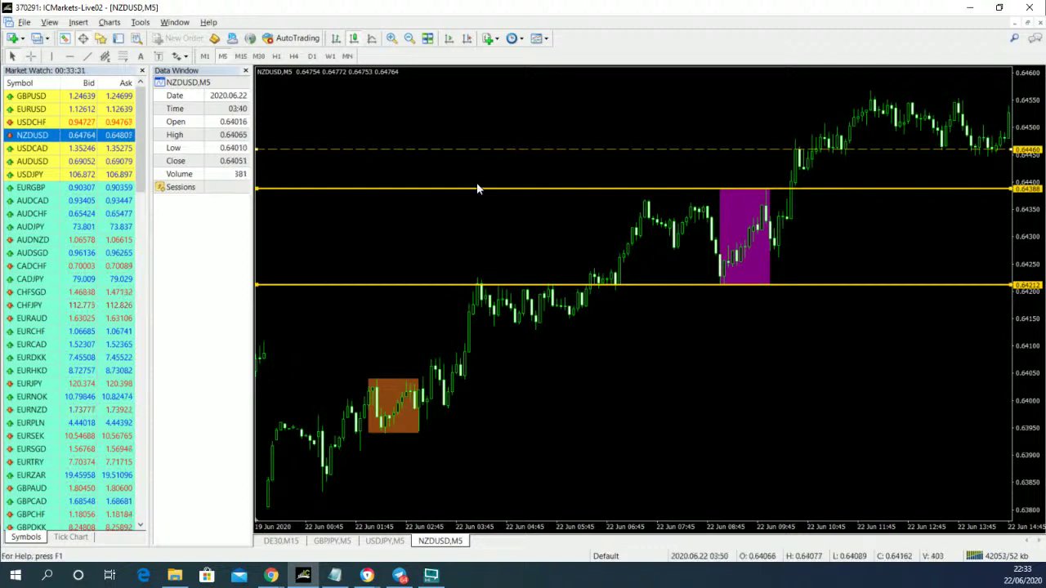
click(409, 38)
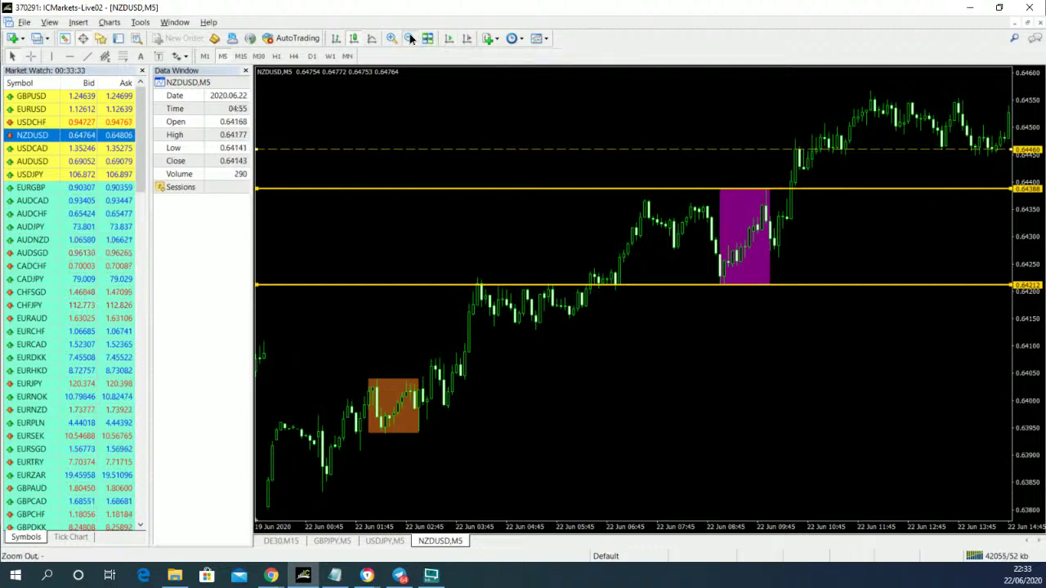
drag(516, 409, 567, 398)
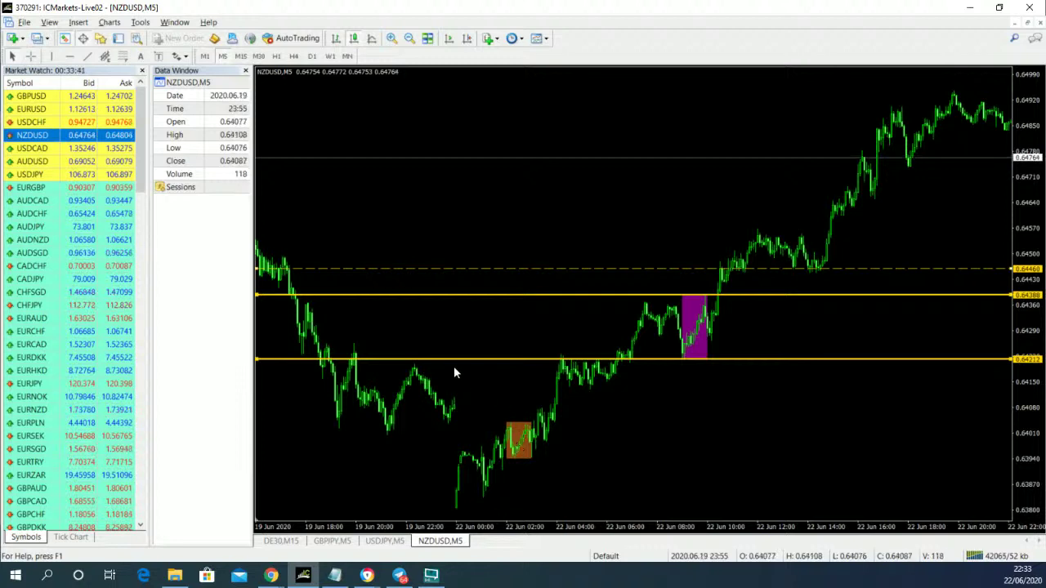
- Change the Sessions indicator's USAColor input to Plum and apply the settings
right_click(467, 211)
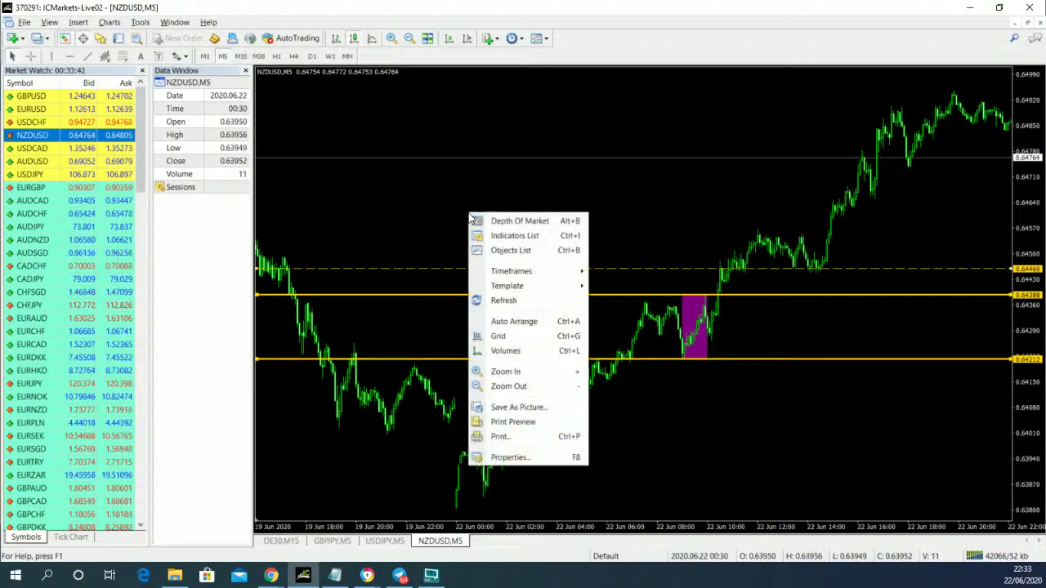
click(519, 236)
double_click(441, 214)
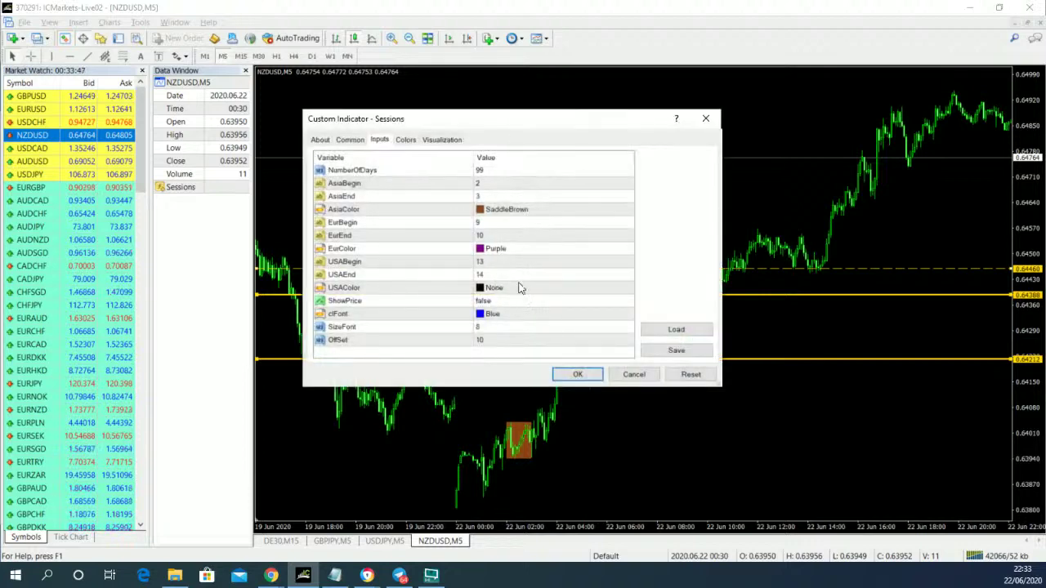
click(523, 287)
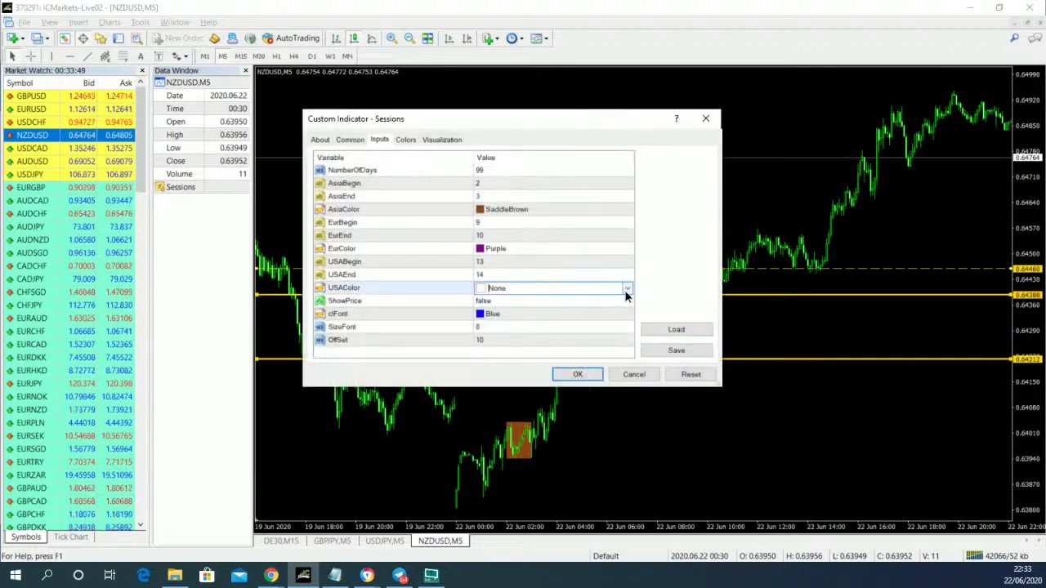
click(626, 290)
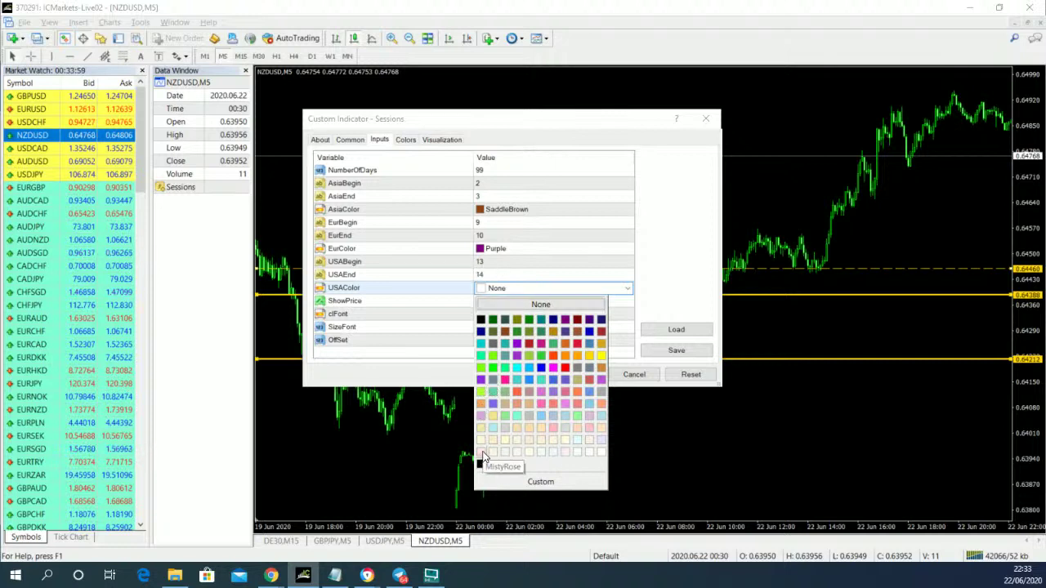
click(482, 416)
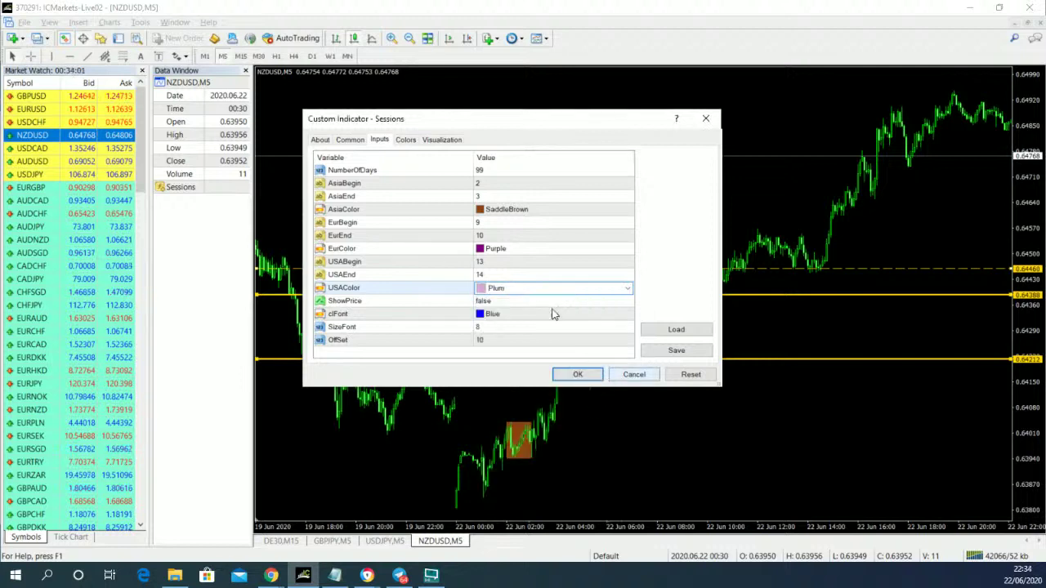
click(507, 261)
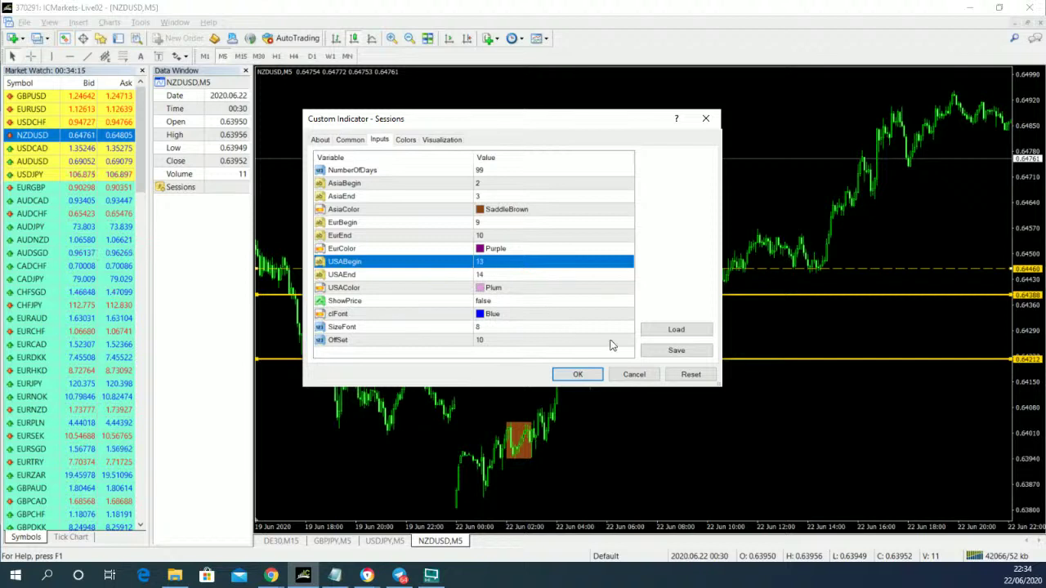
click(585, 374)
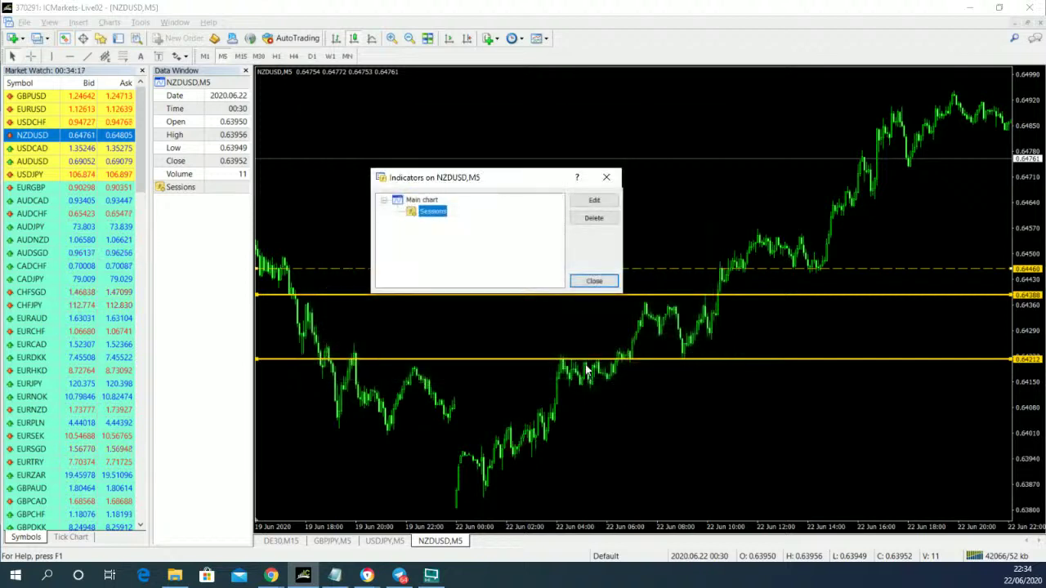
- Close the Indicators list, zoom in, and pan to the early 22 June session boxes
click(594, 281)
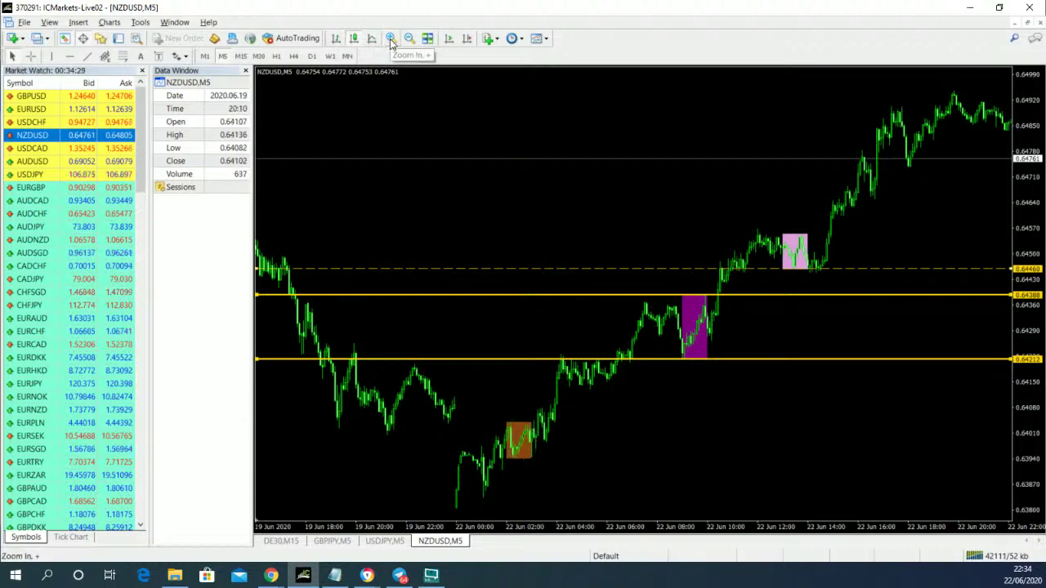
click(391, 44)
drag(862, 460, 543, 433)
- Set the Sessions indicator's AsiaColor input to OliveDrab and apply it
right_click(535, 423)
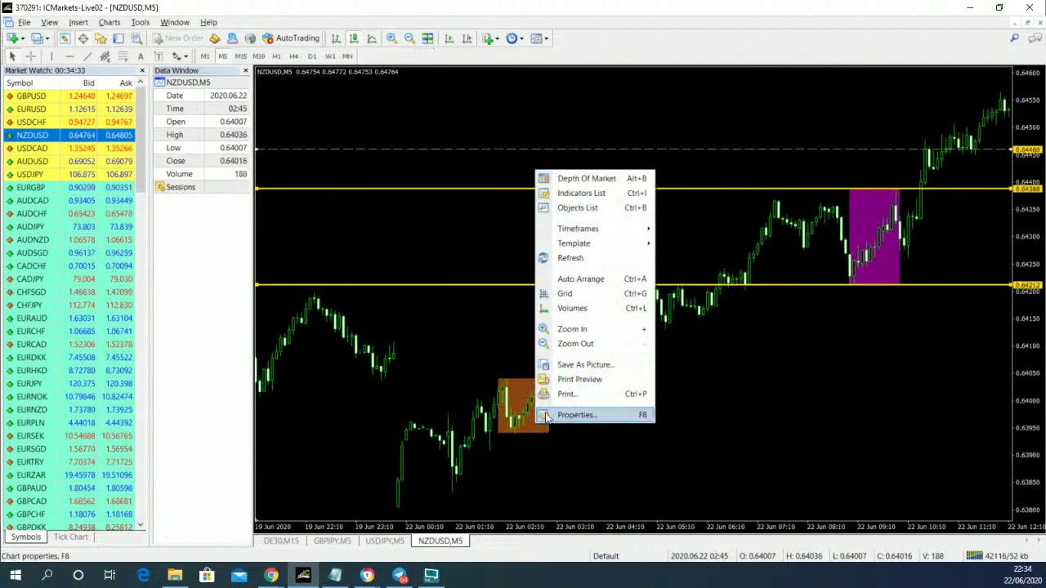
click(592, 194)
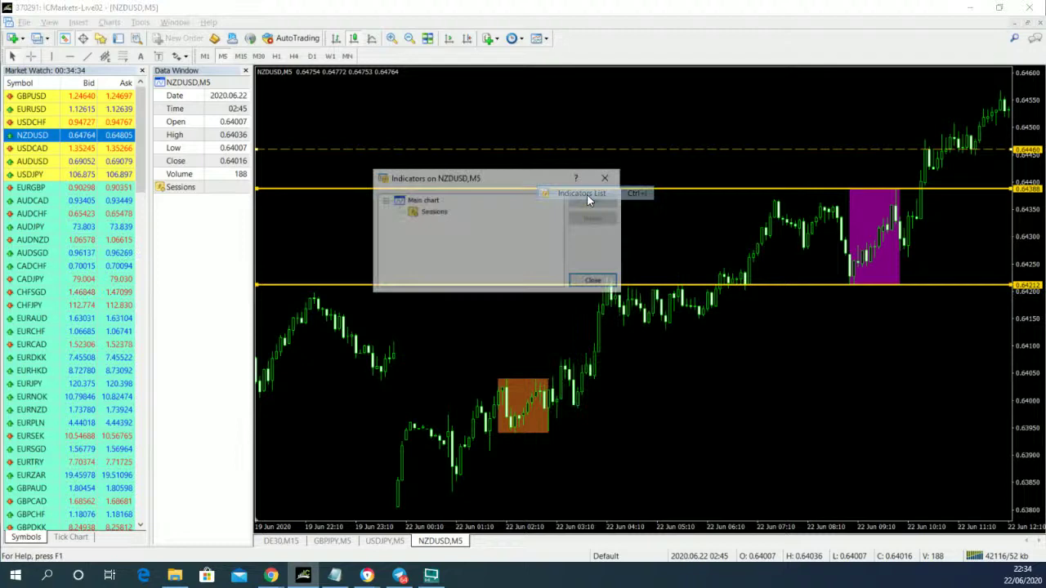
double_click(441, 212)
click(527, 210)
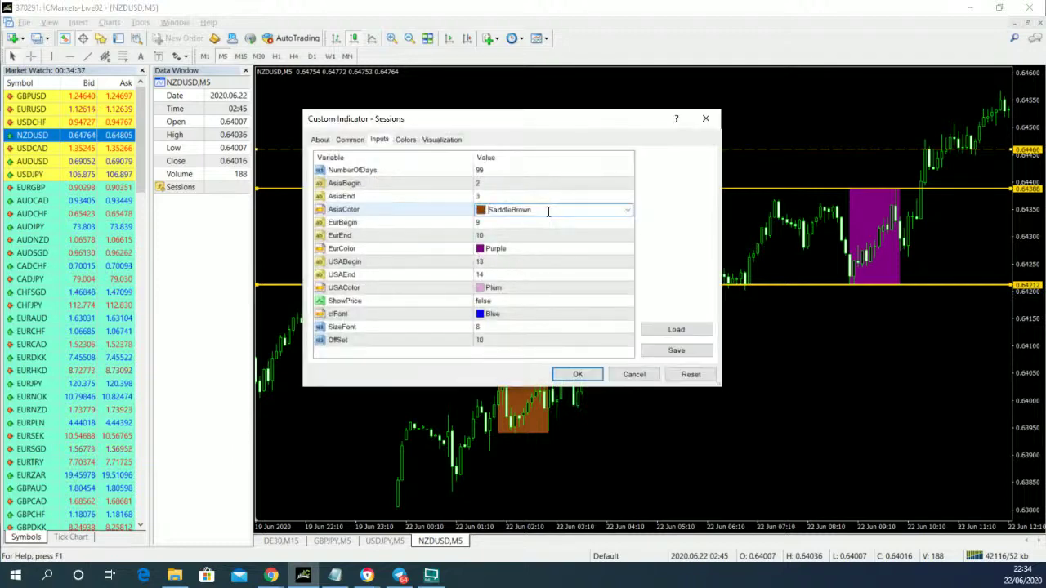
click(627, 210)
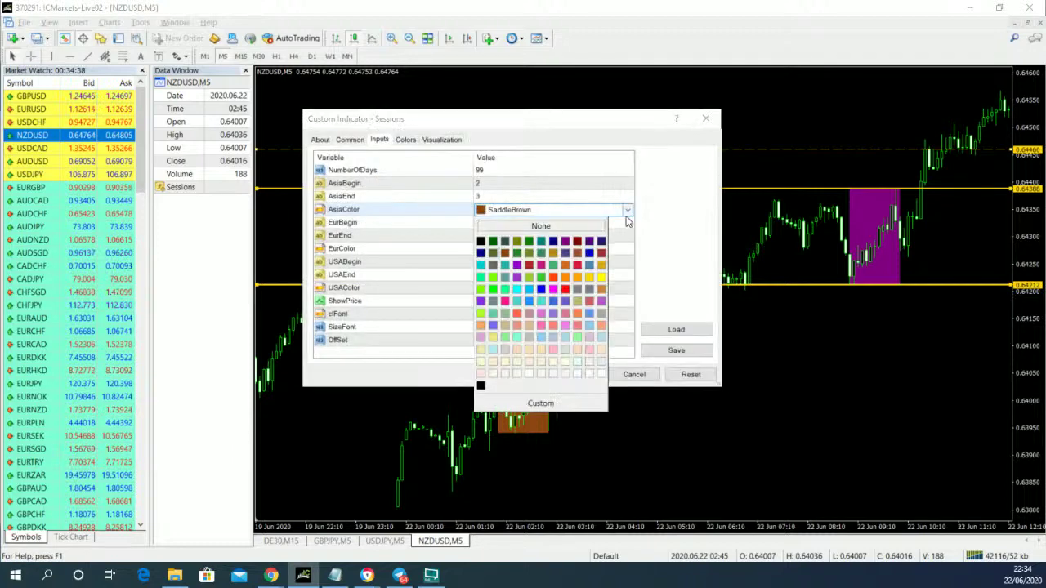
click(536, 260)
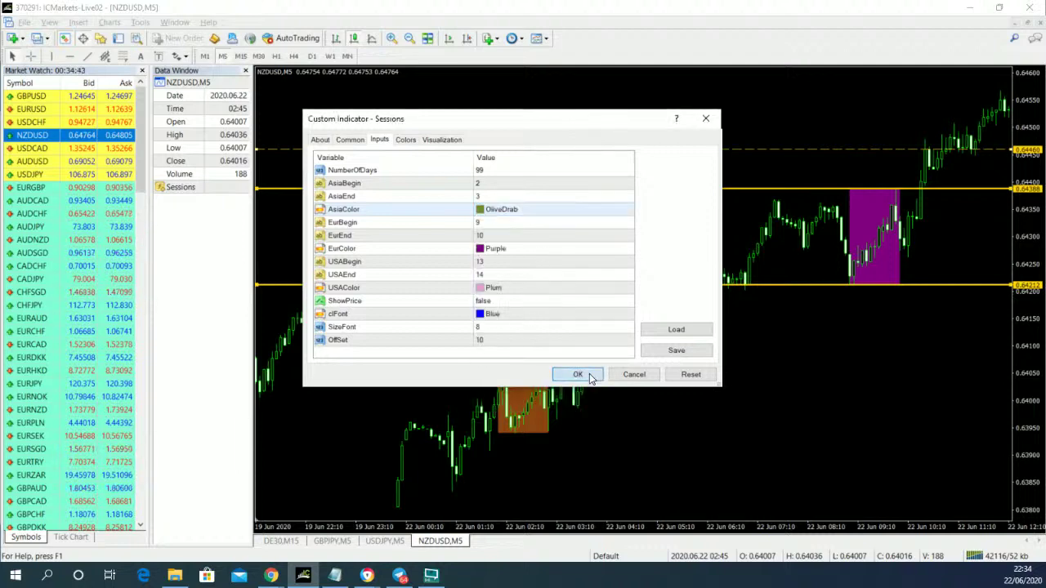
click(582, 377)
- Drag the two yellow lines to the Asian box low 0.63943 and high 0.64048
click(594, 282)
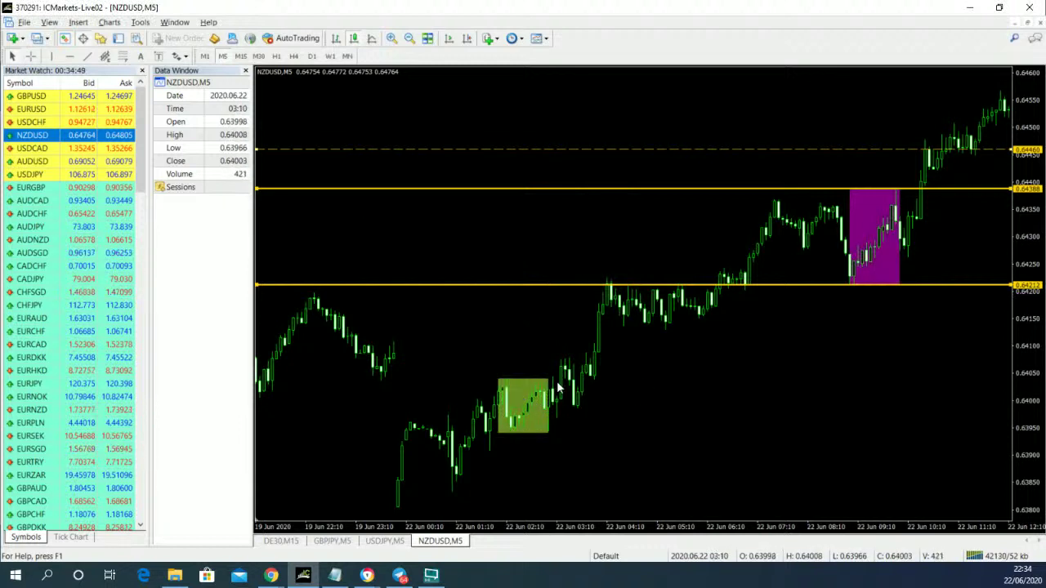
drag(489, 291, 524, 439)
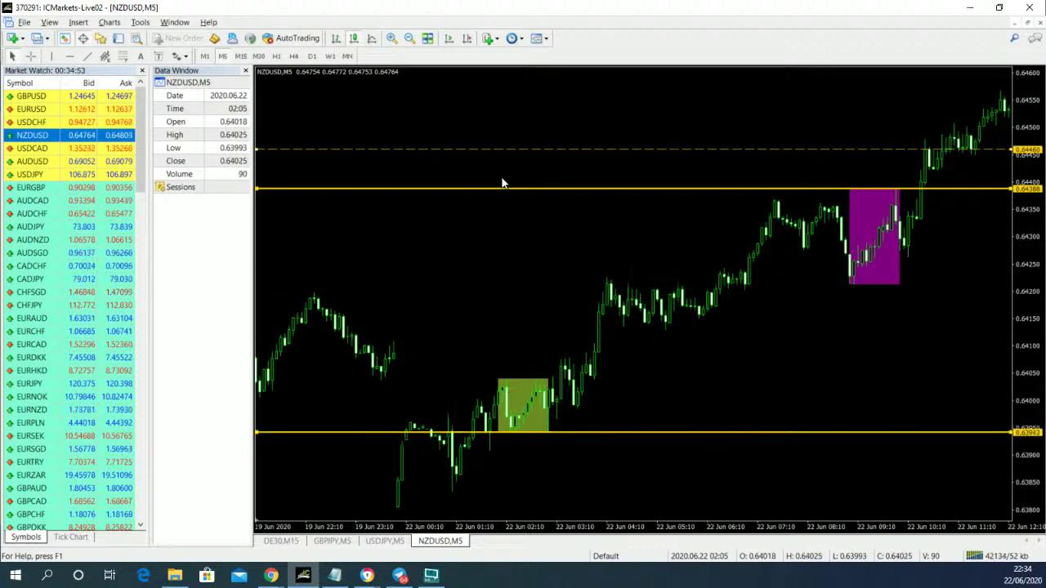
drag(498, 193, 514, 384)
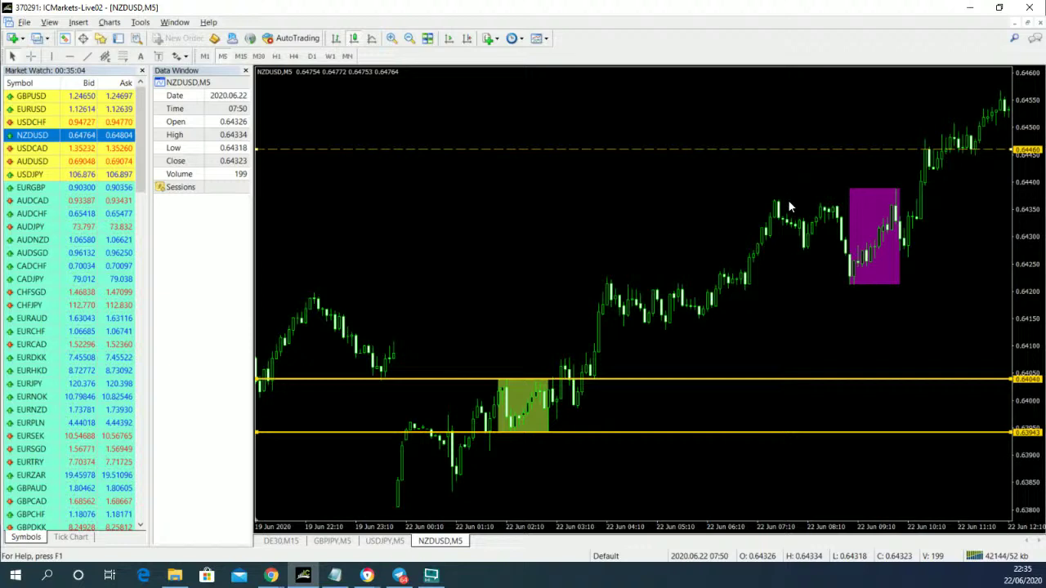
- Drag both yellow lines past the purple box onto the pink box's edges, 0.64556 and 0.64460
drag(789, 208, 651, 284)
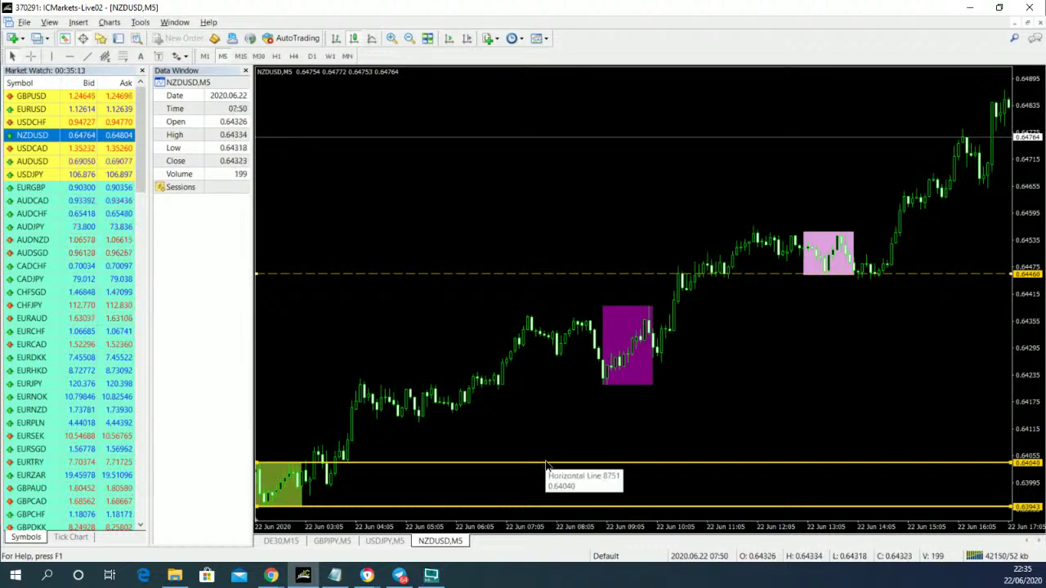
drag(546, 464, 617, 310)
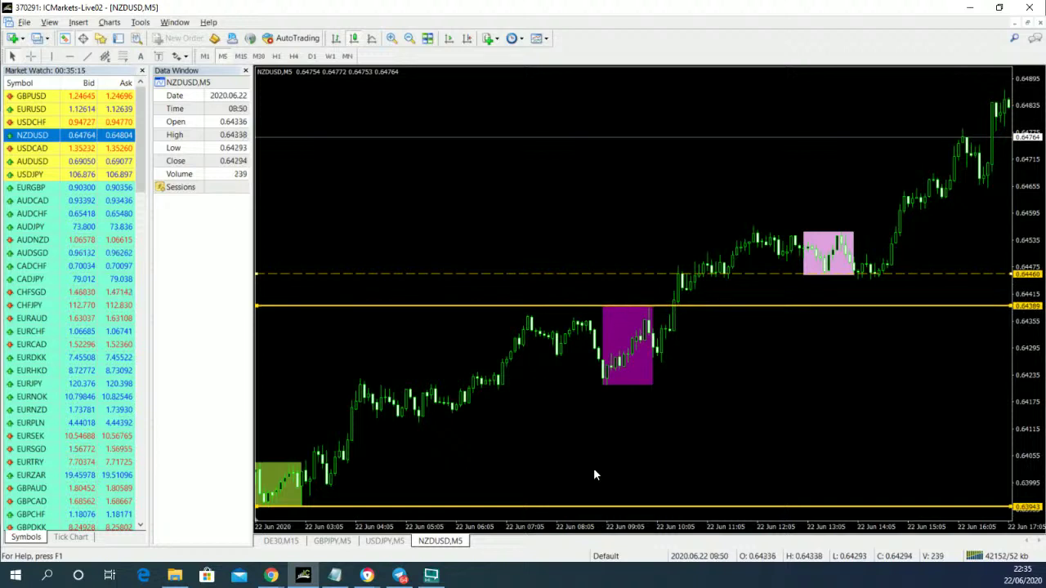
drag(590, 508, 614, 385)
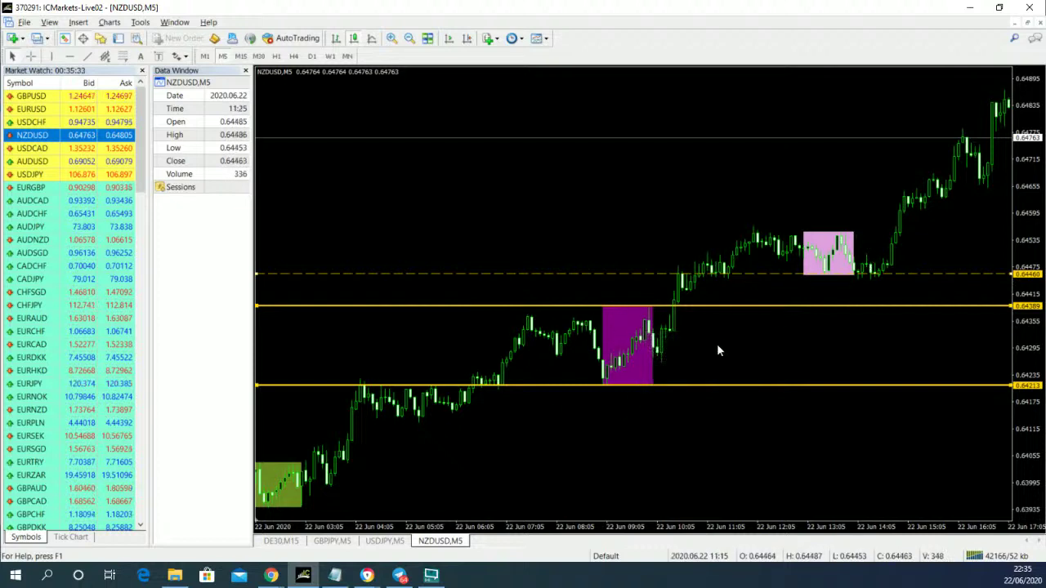
drag(735, 306, 798, 236)
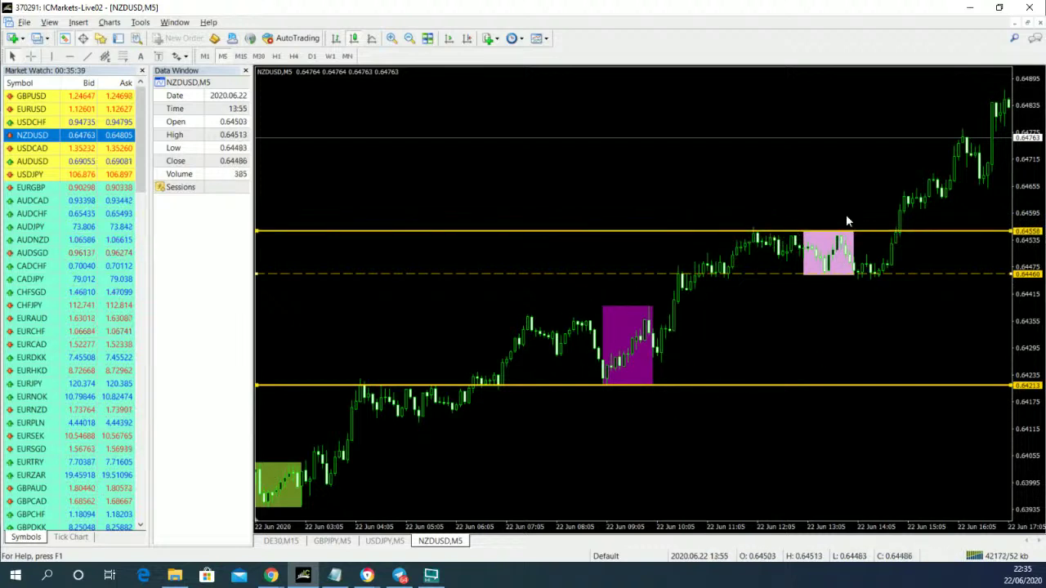
drag(819, 385, 820, 279)
drag(866, 355, 553, 374)
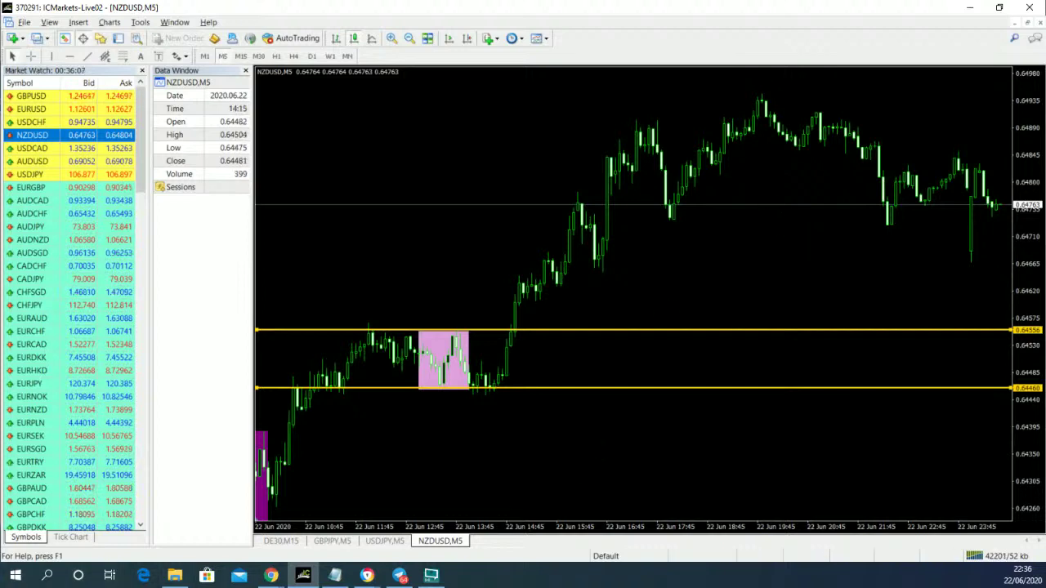
click(367, 575)
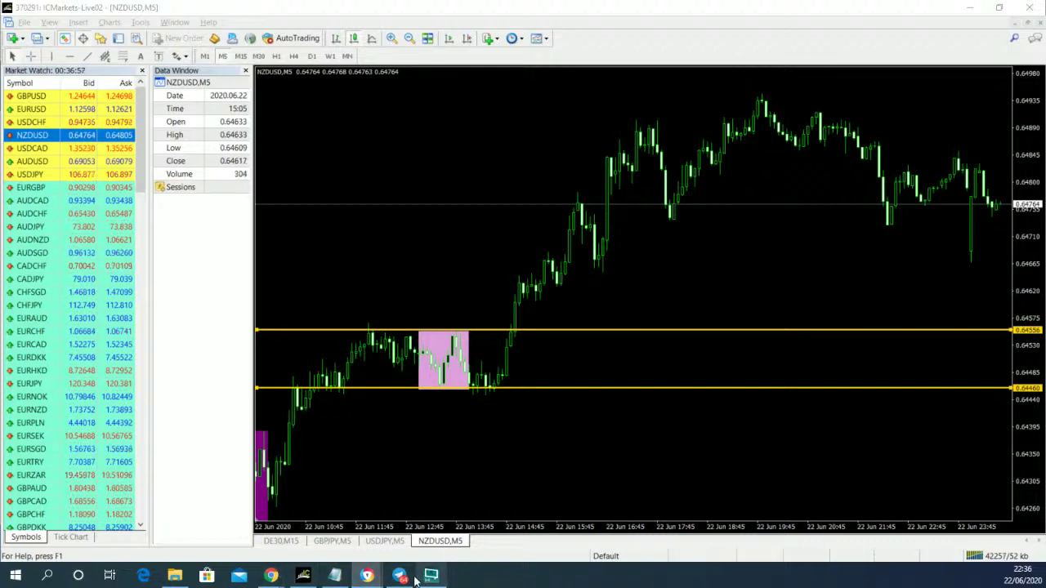
- Switch to the FX Blue page in Chrome and open the Pending competitions list
mouse_move(367, 577)
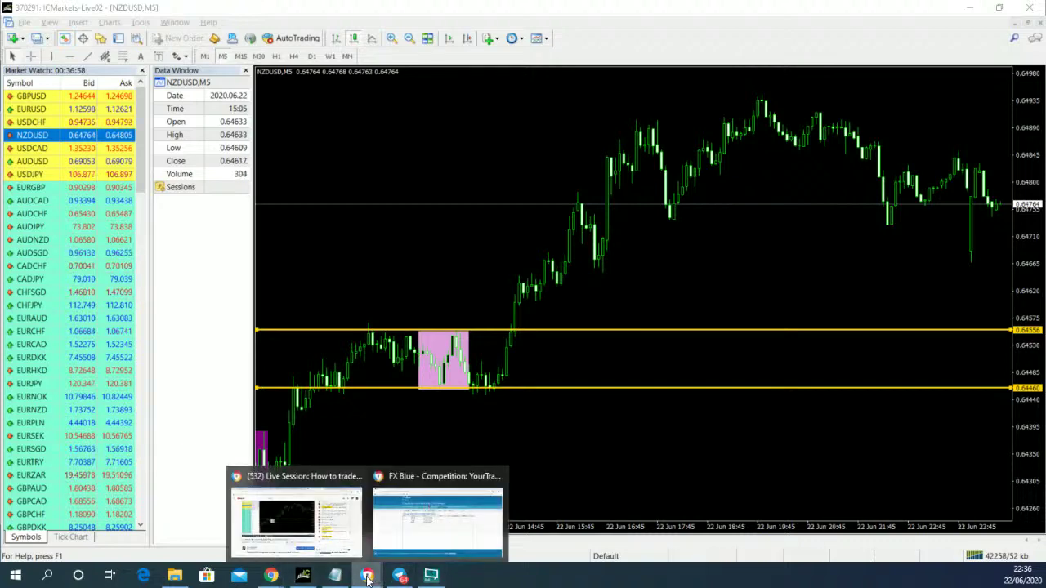
click(418, 530)
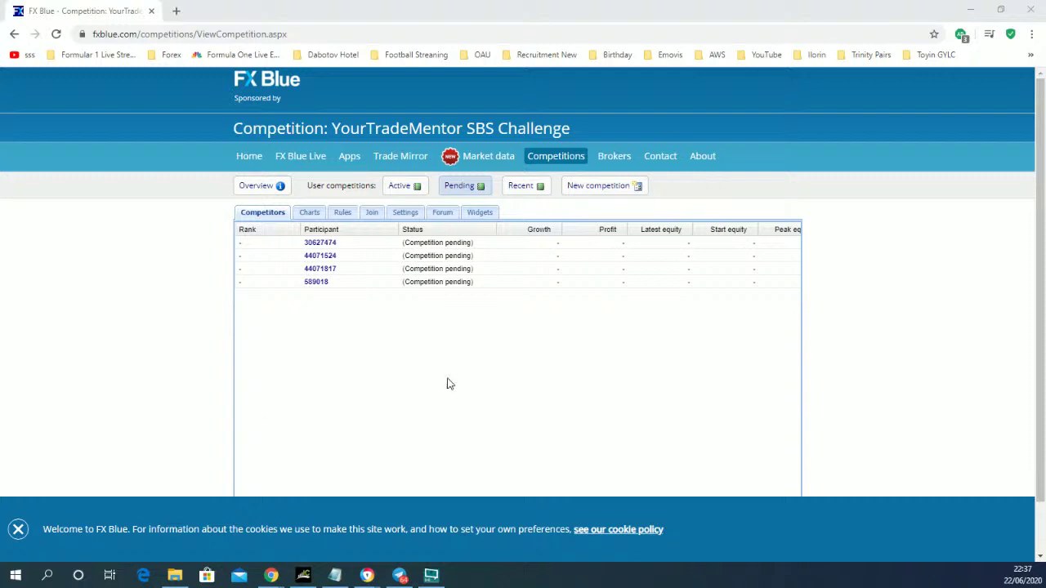
click(349, 364)
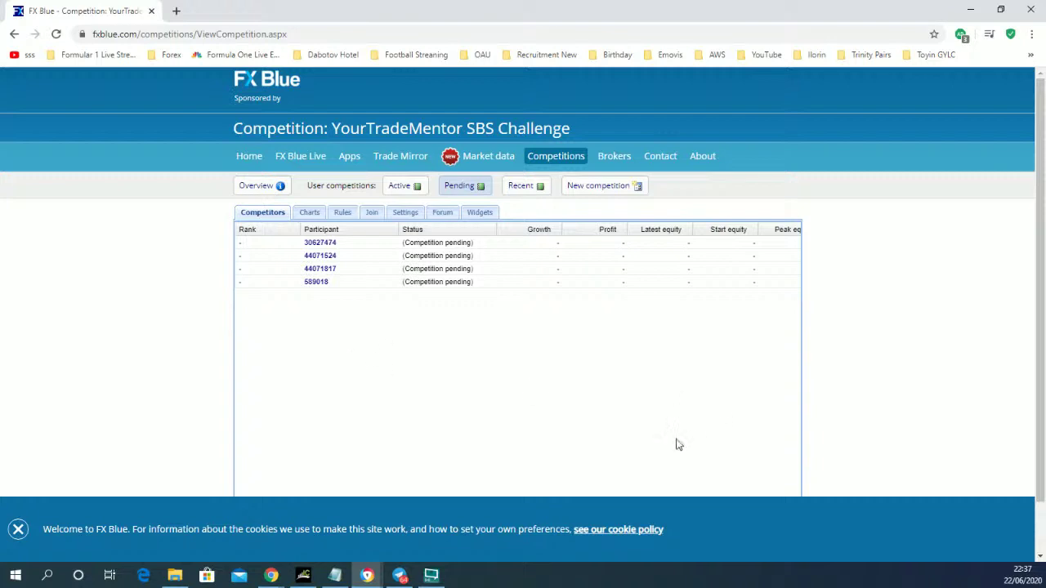
click(562, 159)
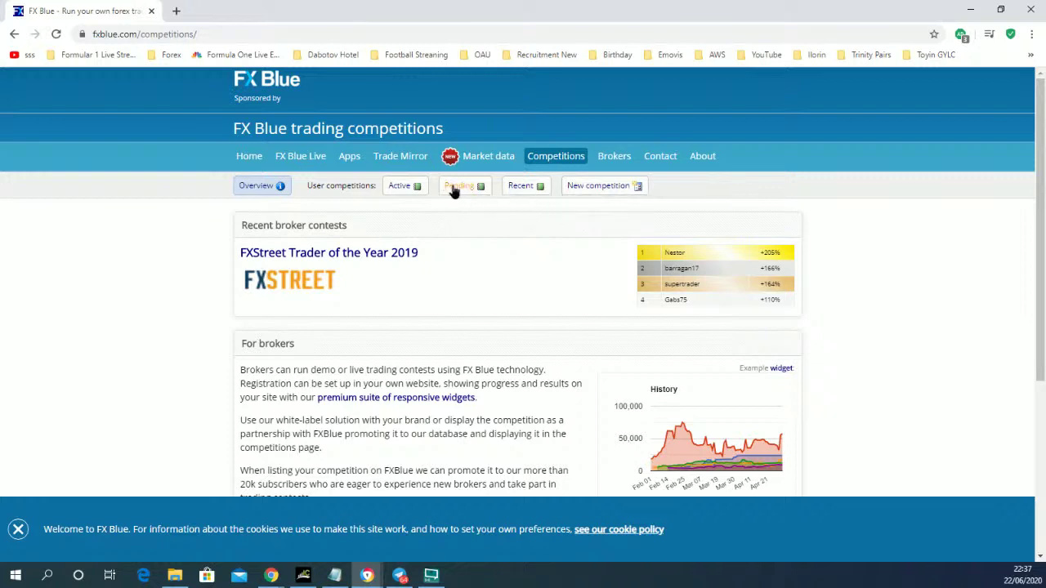
click(456, 187)
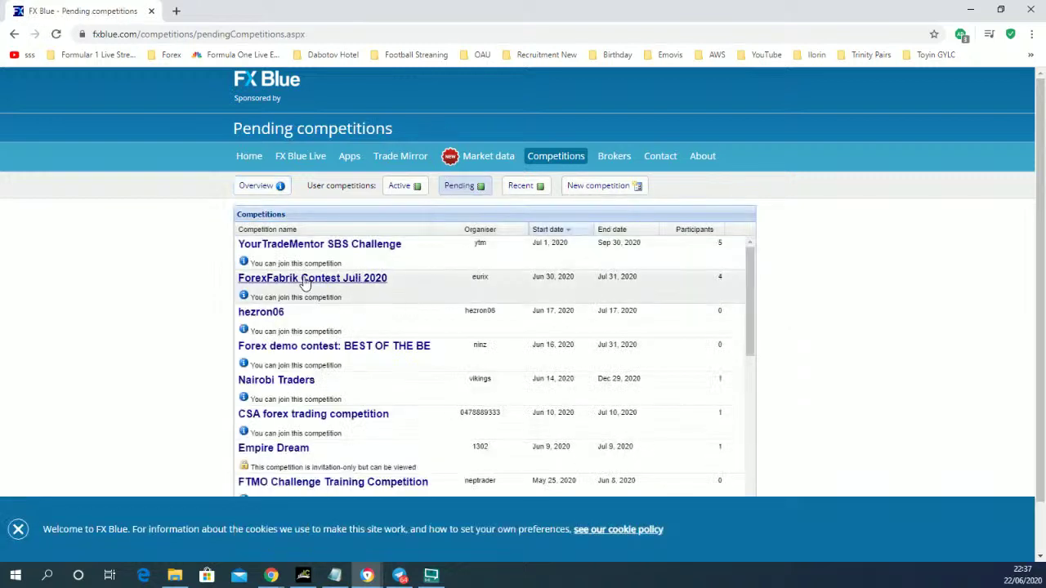
- Open YourTradeMentor SBS Challenge, view its Join and Competitors tabs, then return to Competitions
click(364, 248)
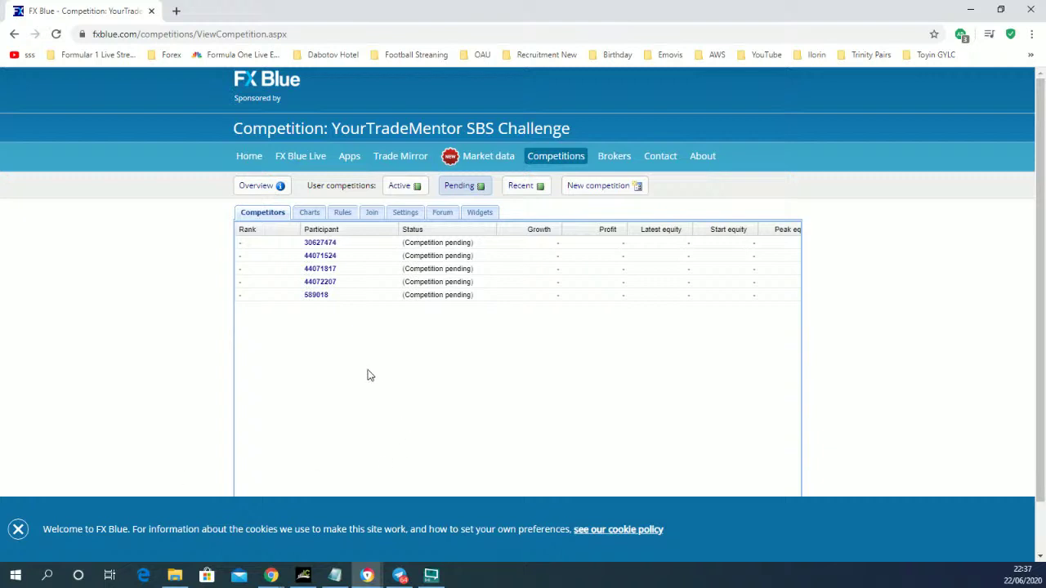
click(372, 214)
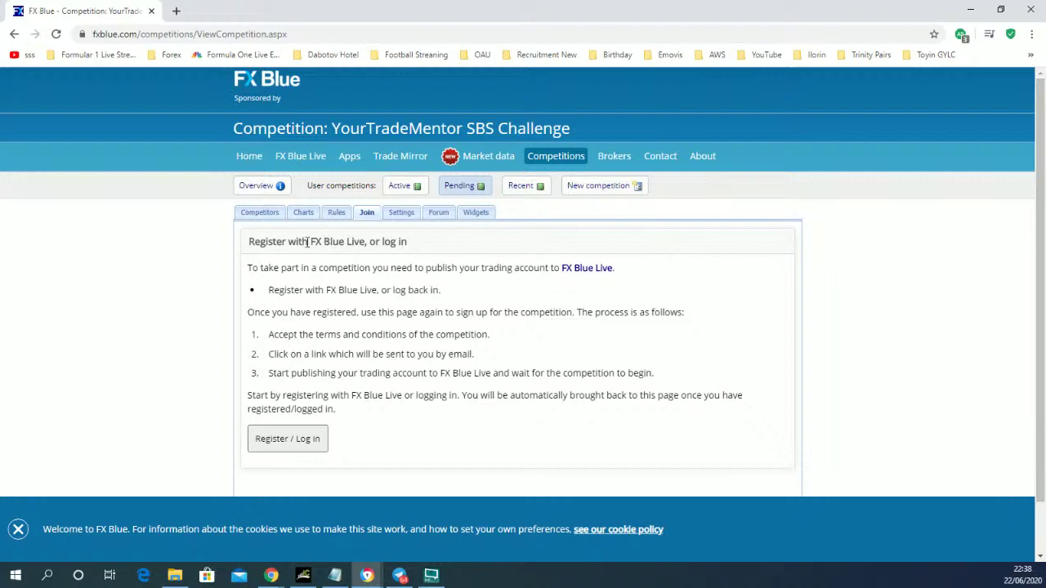
click(266, 213)
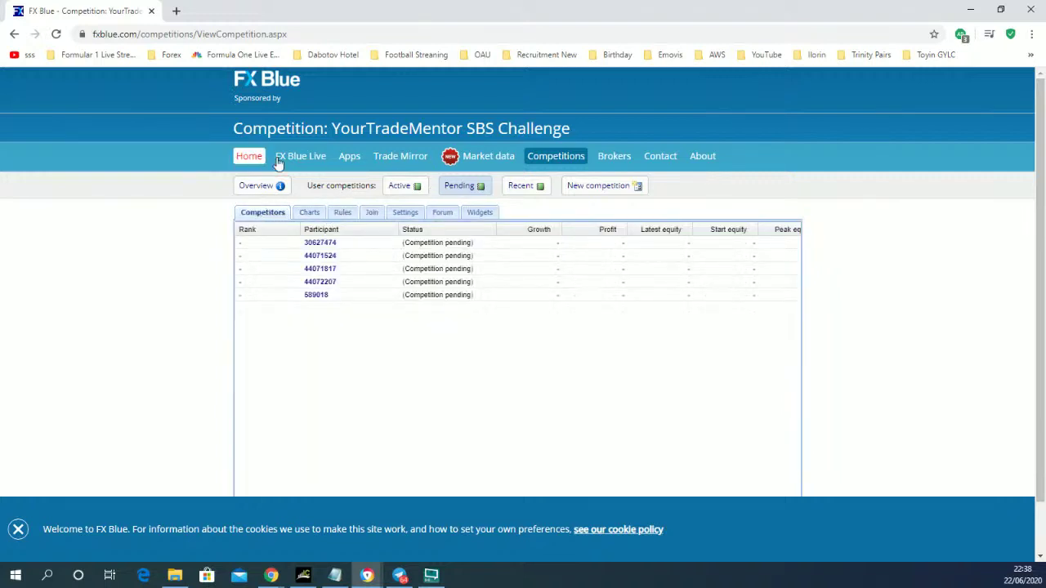
click(547, 157)
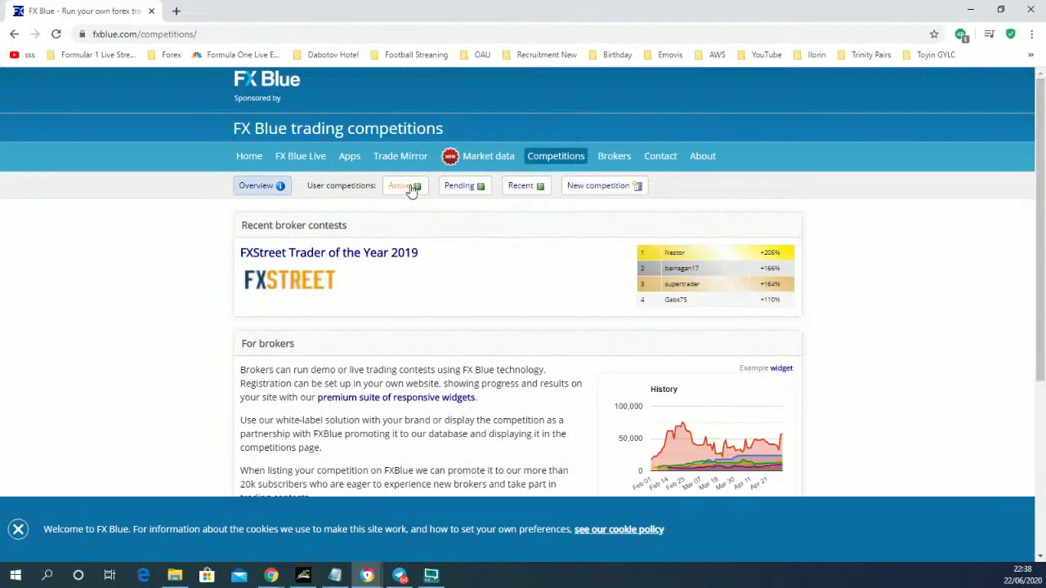
- List Active competitions and sort by Participants descending, putting African Forex Cup (807) on top
click(409, 188)
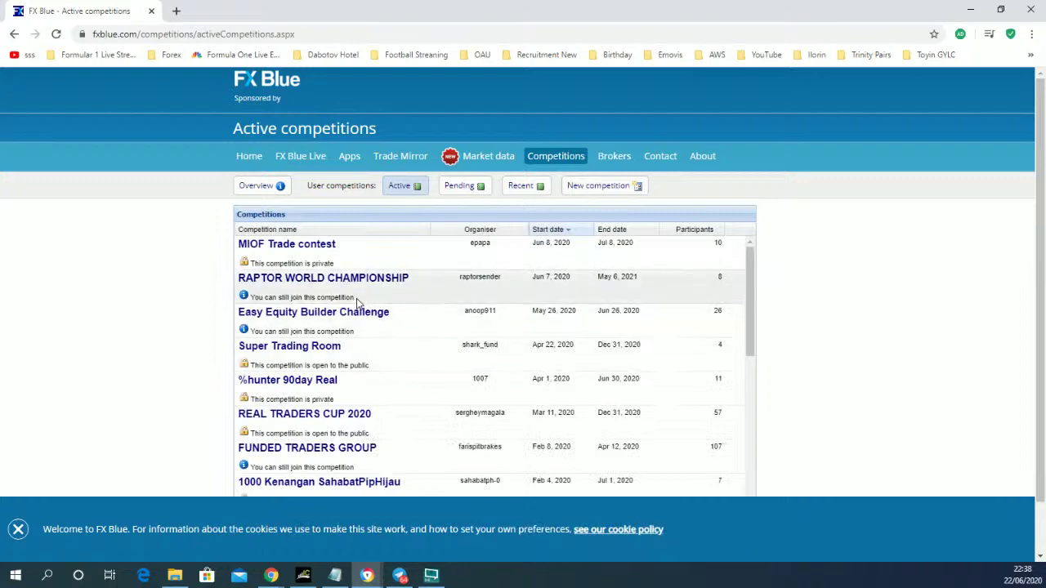
scroll(356, 301, down, 5)
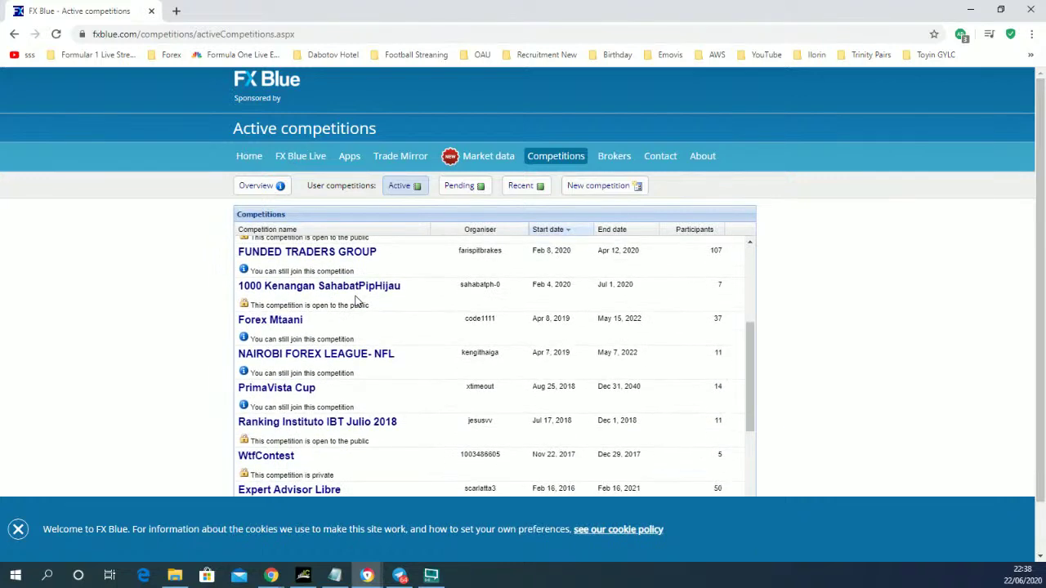
scroll(356, 301, up, 5)
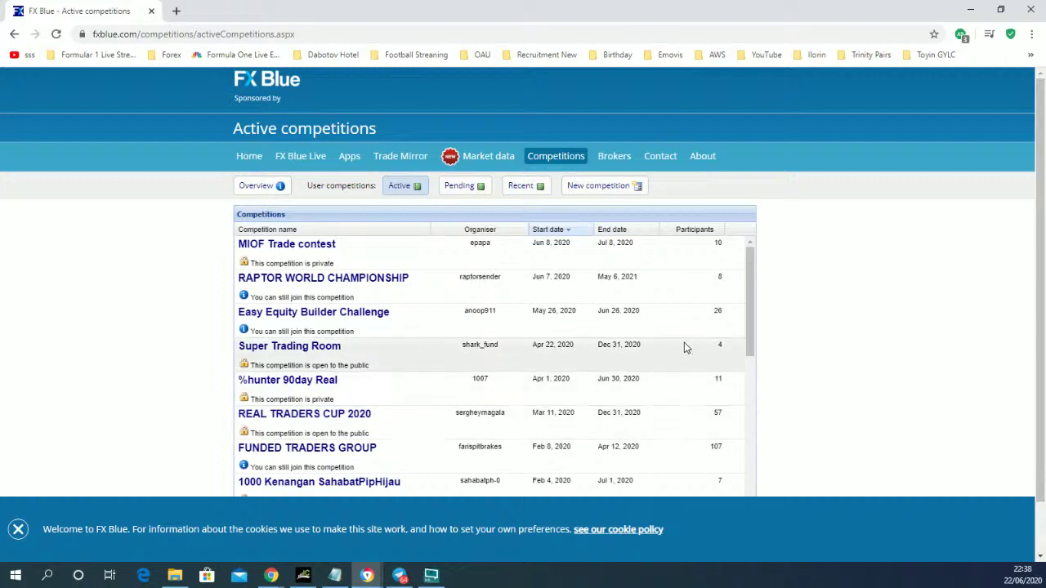
click(689, 230)
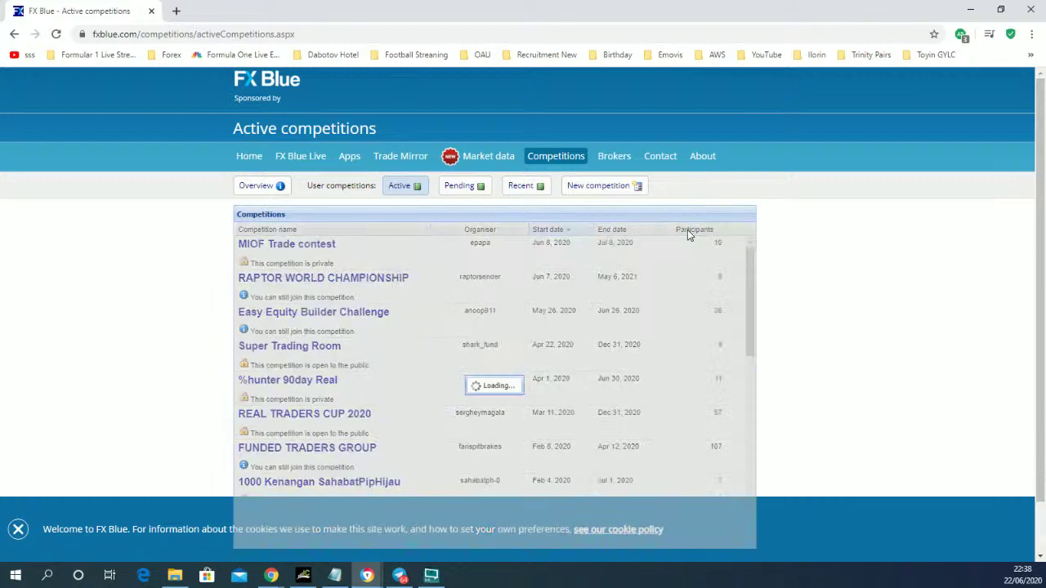
click(687, 229)
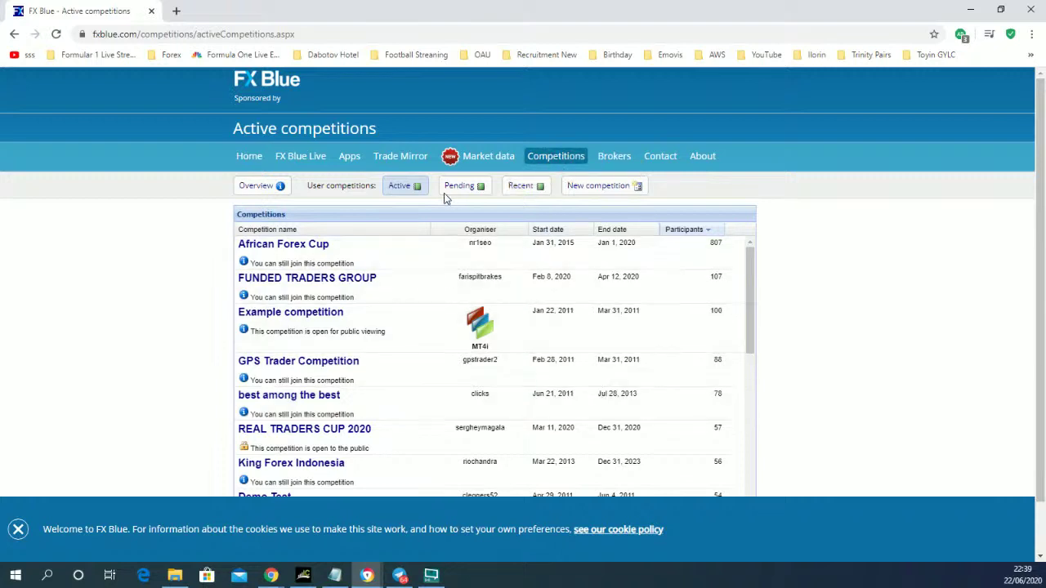
- List the pending FX Blue competitions sorted by participants, most first
click(474, 188)
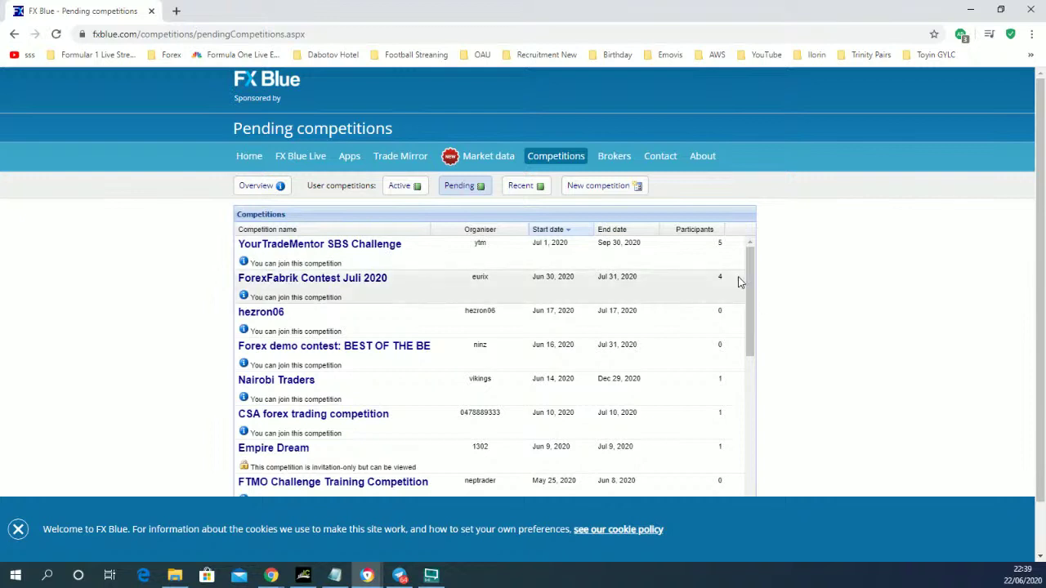
click(696, 231)
click(696, 230)
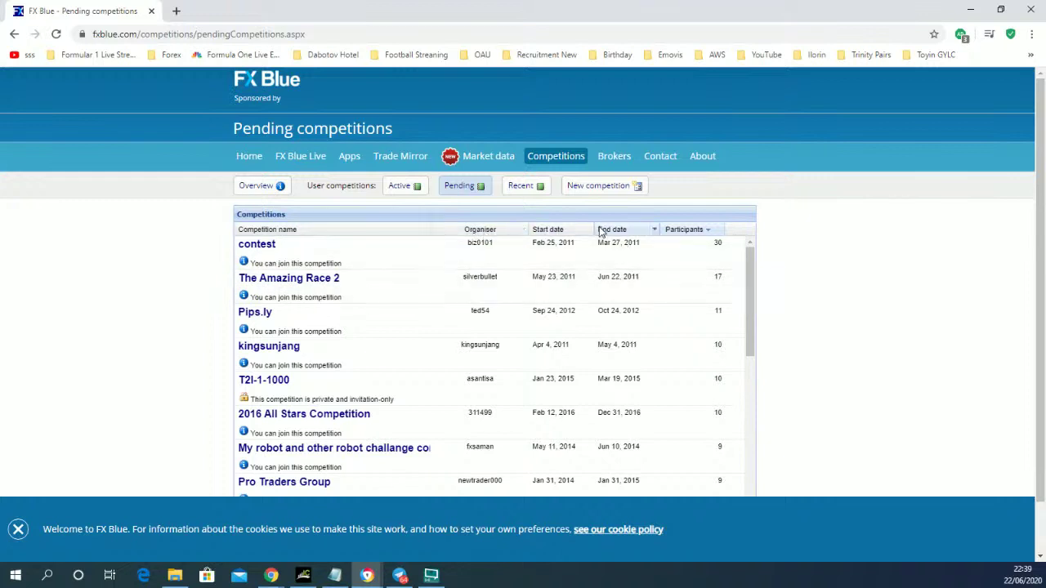
- Re-sort the pending competitions by start date, newest first, then return to the competitions overview
click(545, 230)
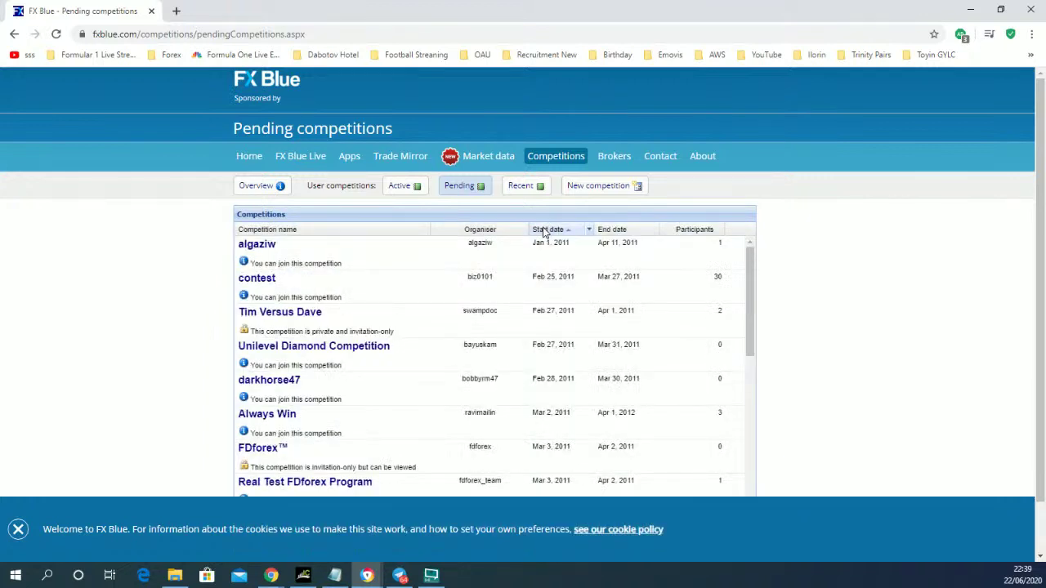
click(545, 230)
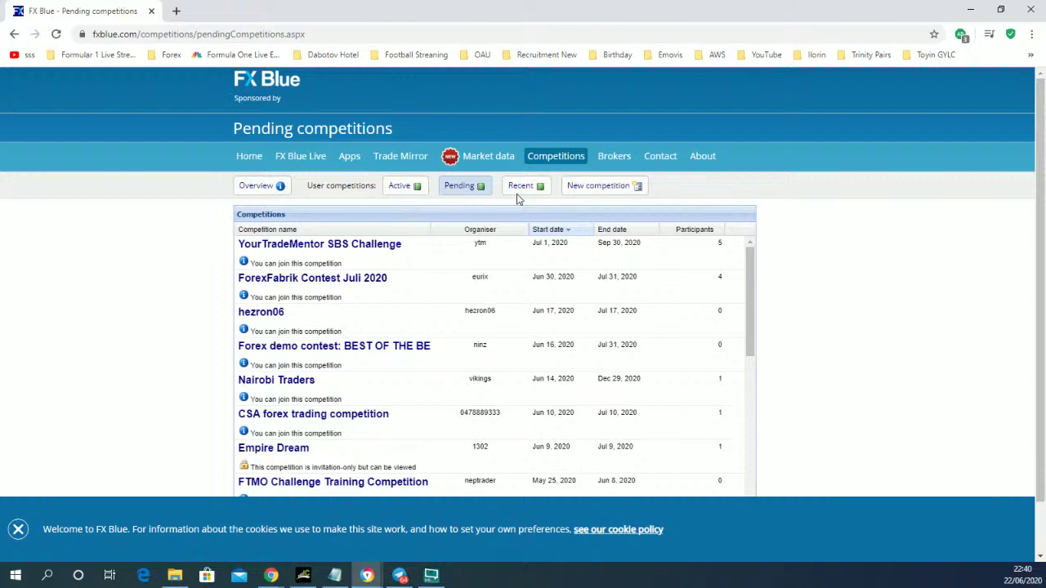
click(563, 160)
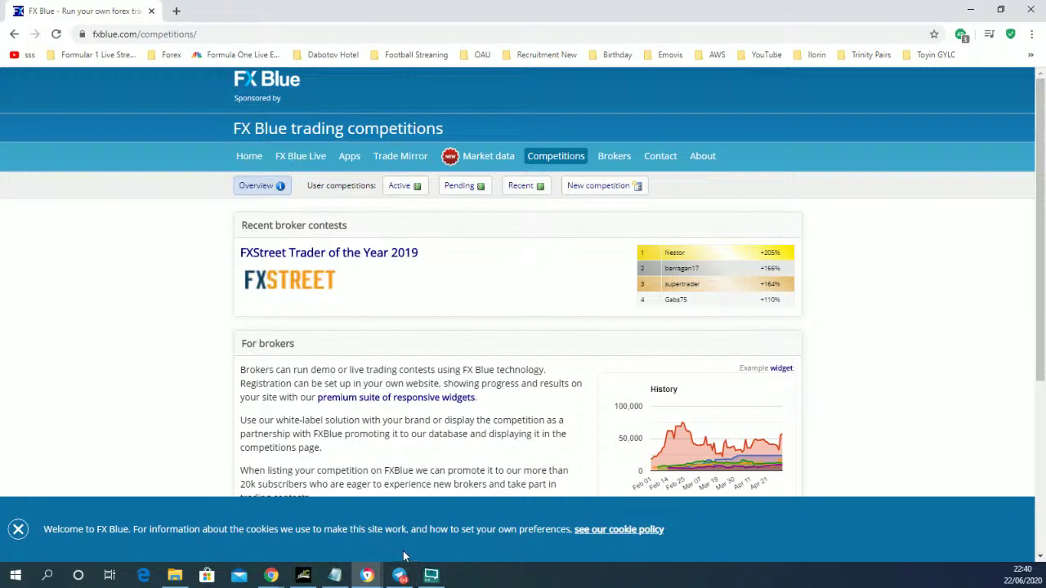
- Bring MetaTrader 4's NZDUSD M5 chart with the 0.64556 and 0.64460 range lines back to the front
click(304, 576)
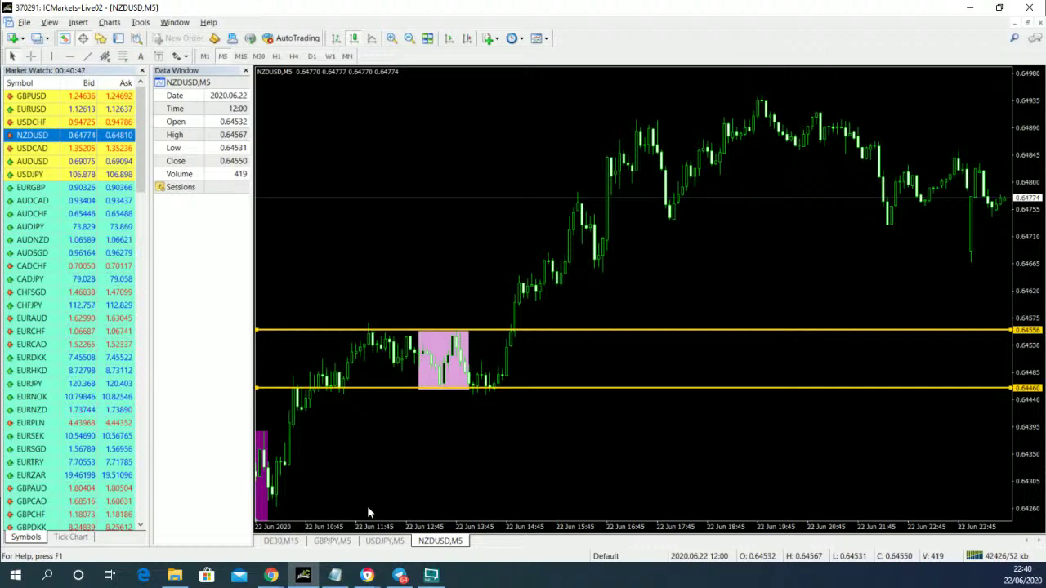
mouse_move(424, 574)
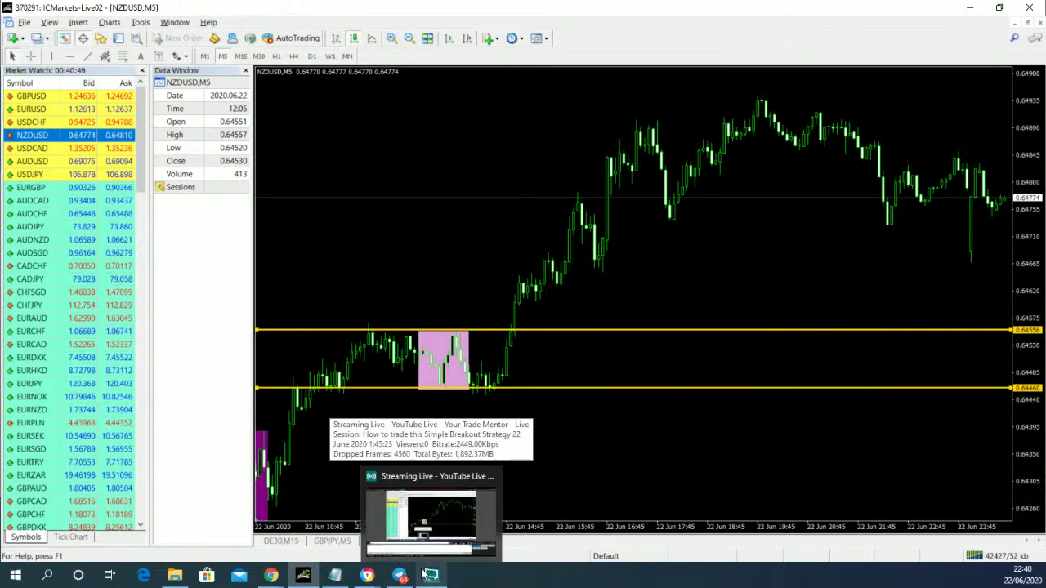